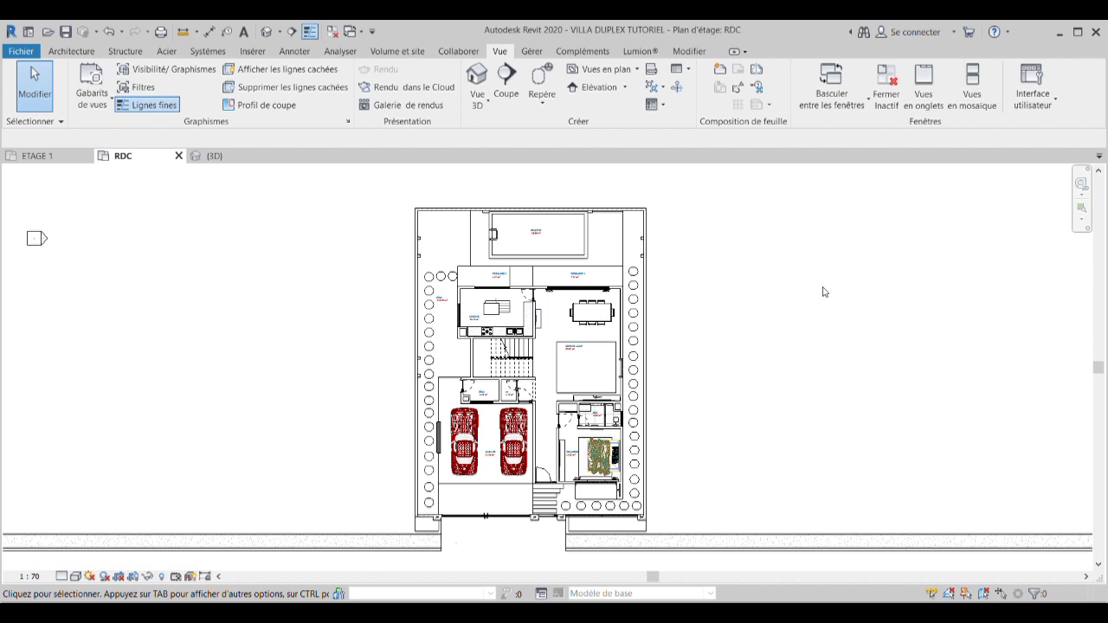
Zoom out on the RDC ground-floor plan of the villa.
scroll(729, 297, down, 1)
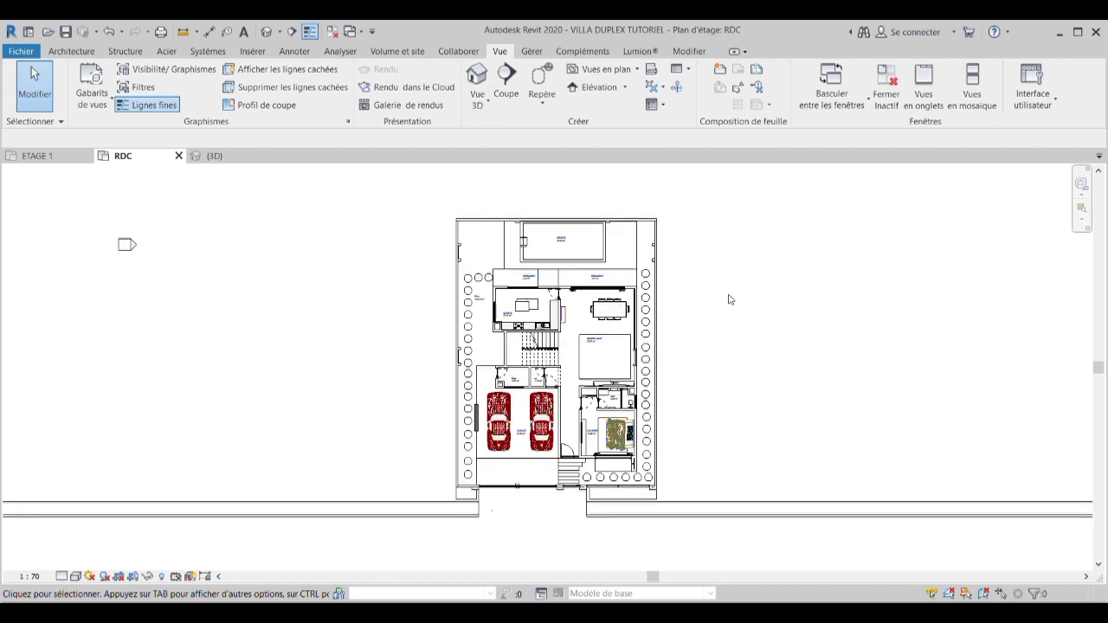
Open the 3D view and orbit the villa with the full navigation wheel, recentring on the house.
click(477, 79)
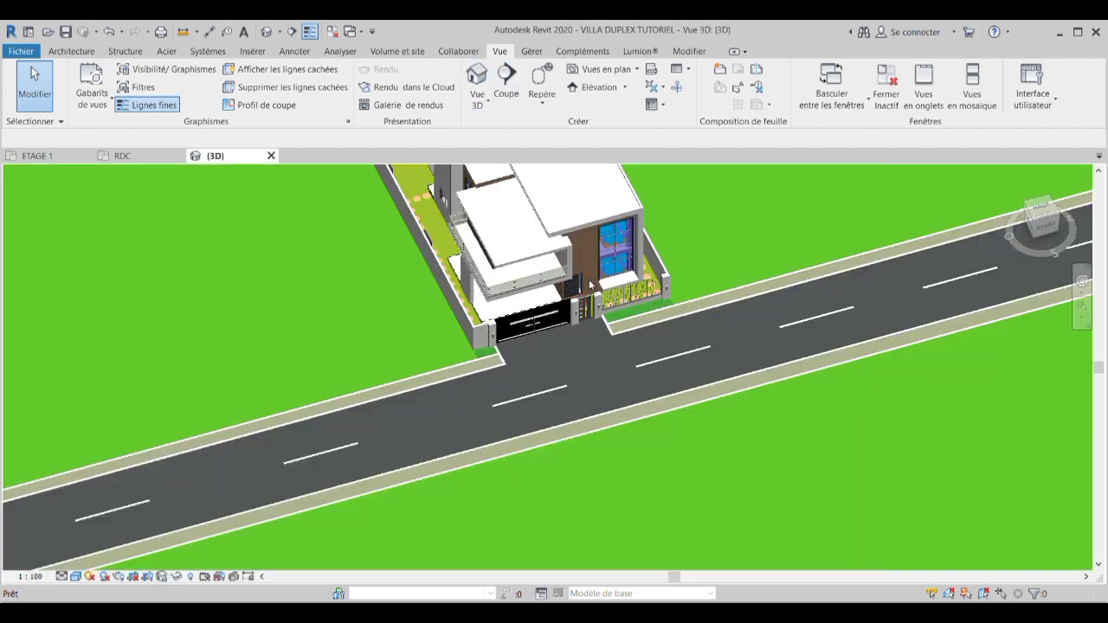
scroll(695, 466, down, 3)
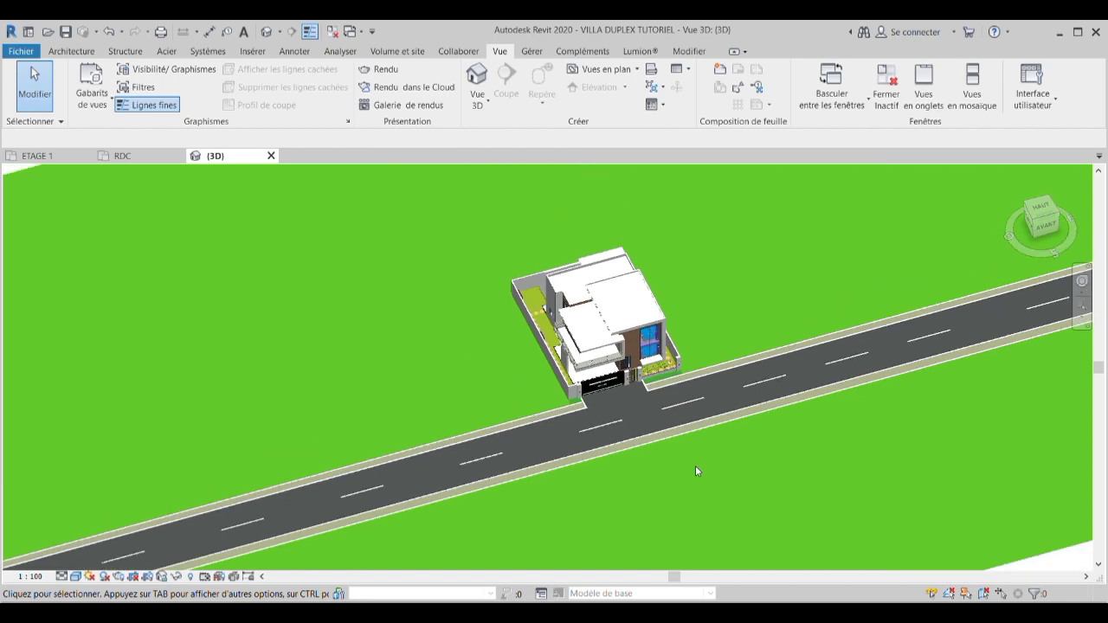
click(1082, 281)
mouse_move(784, 423)
mouse_down()
mouse_move(879, 431)
mouse_move(876, 419)
mouse_up()
scroll(611, 287, up, 3)
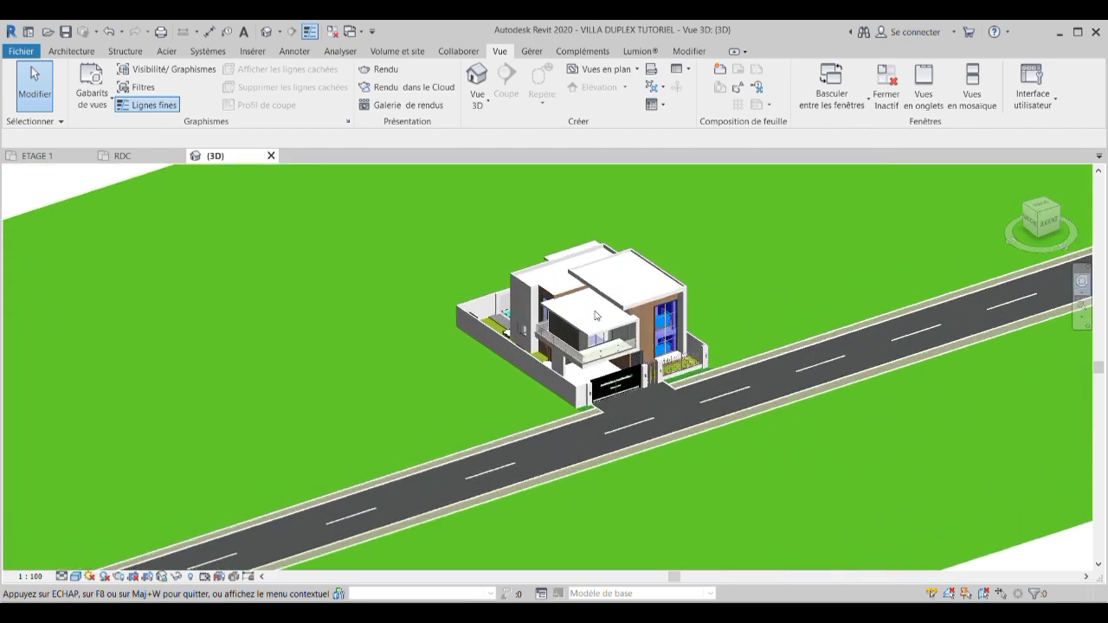
scroll(611, 287, up, 3)
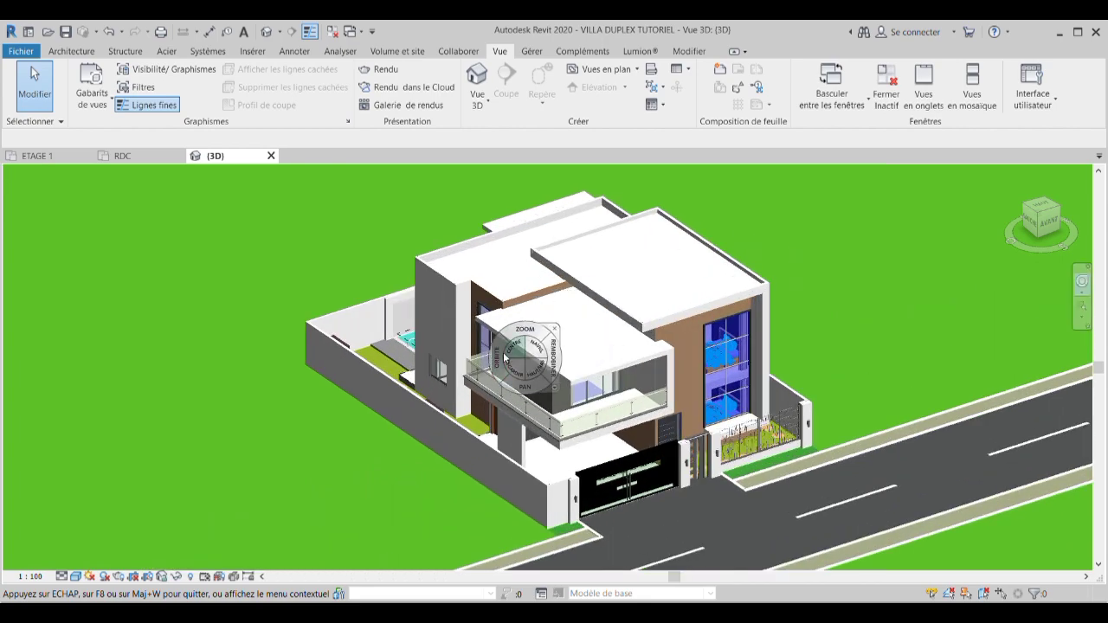
mouse_move(512, 354)
mouse_down()
mouse_move(427, 382)
mouse_move(888, 322)
mouse_up()
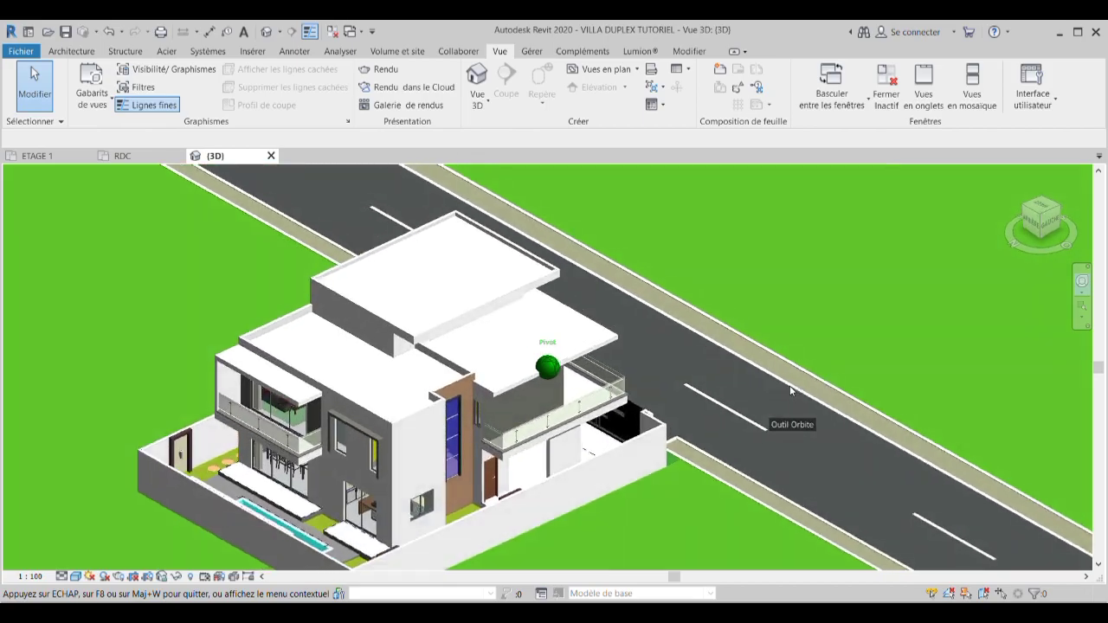
Orbit and zoom around the house until the road runs in front, ending on an oblique view.
scroll(848, 346, down, 2)
mouse_move(807, 367)
mouse_down()
mouse_move(930, 421)
mouse_move(384, 418)
mouse_move(445, 407)
mouse_up()
scroll(659, 327, up, 3)
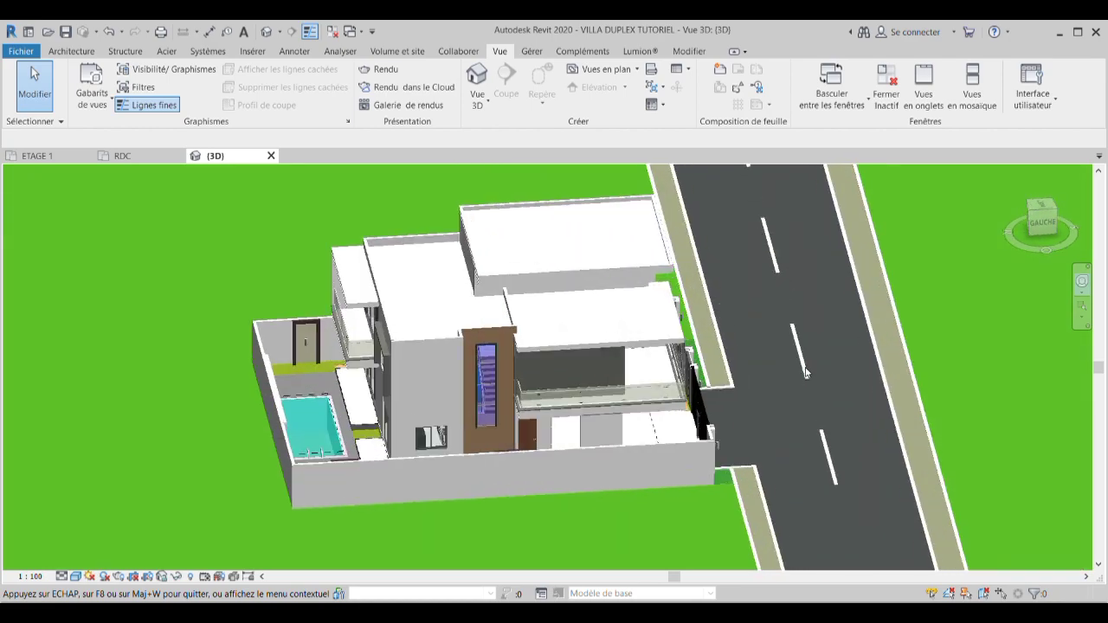
scroll(659, 327, up, 2)
scroll(659, 327, down, 3)
mouse_move(753, 399)
mouse_down()
mouse_move(405, 396)
mouse_move(421, 381)
mouse_up()
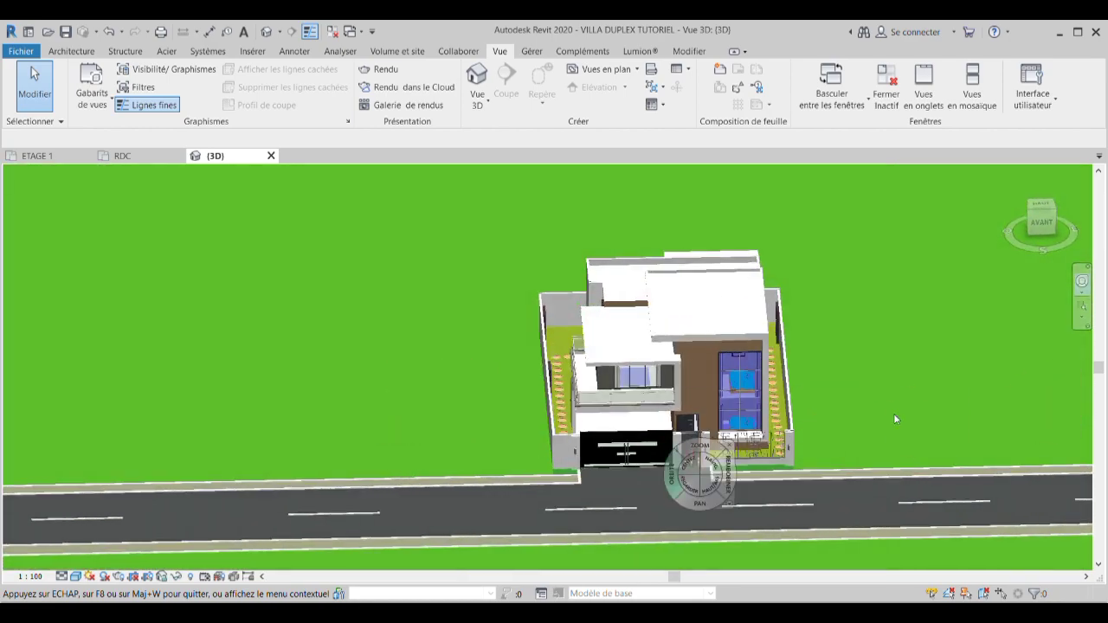
scroll(792, 436, up, 2)
scroll(718, 381, down, 1)
scroll(718, 381, down, 2)
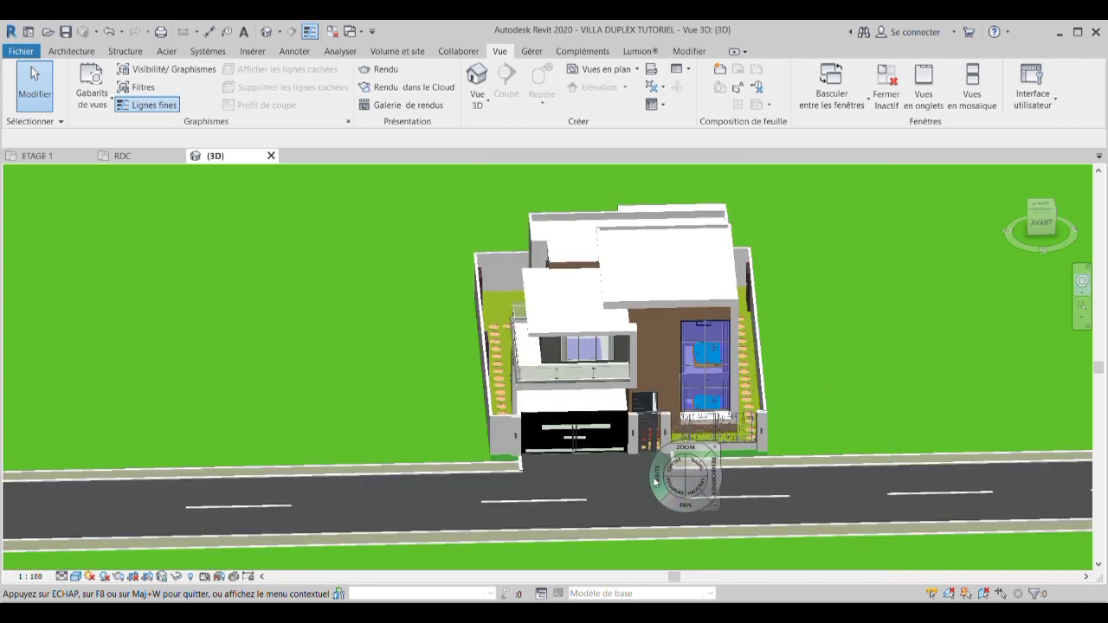
drag(696, 475, 728, 475)
click(148, 157)
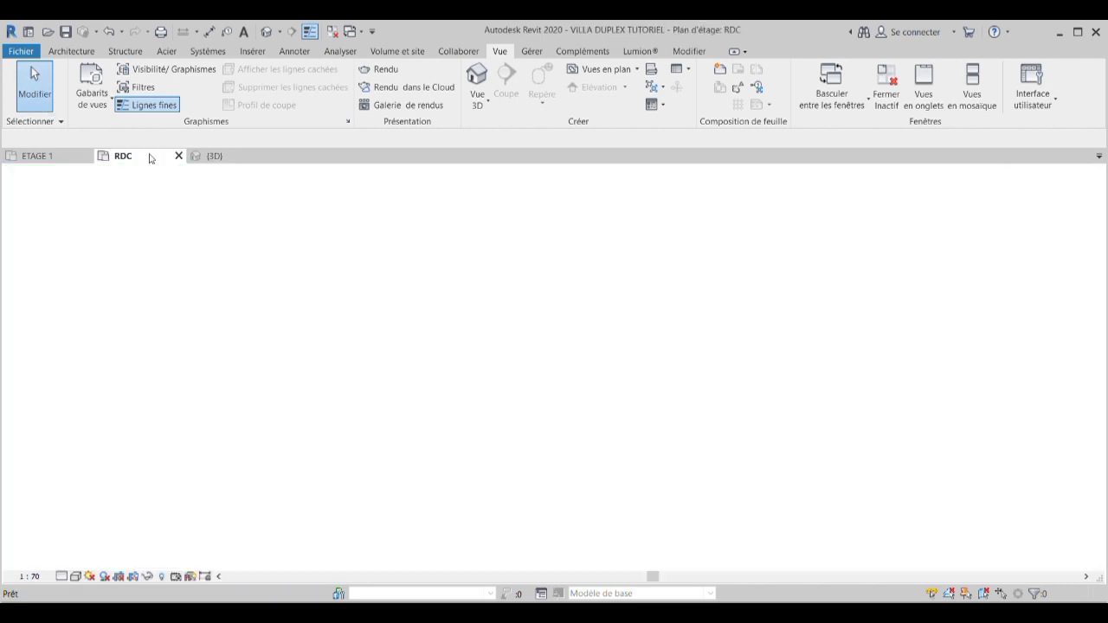
scroll(693, 311, down, 3)
scroll(715, 341, up, 2)
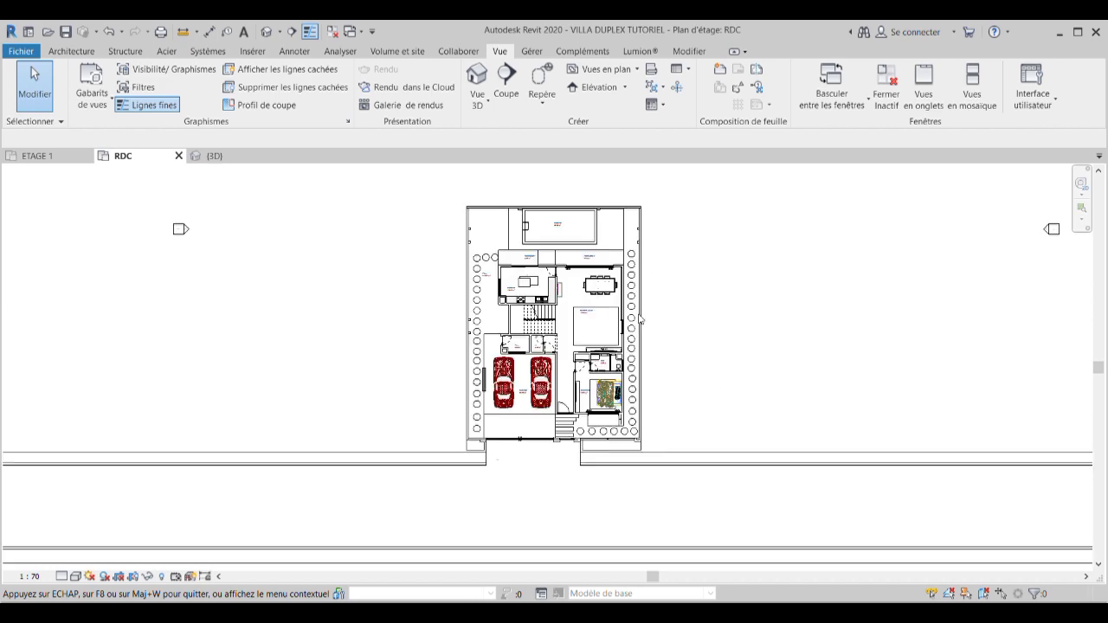
scroll(697, 346, up, 2)
scroll(718, 321, down, 2)
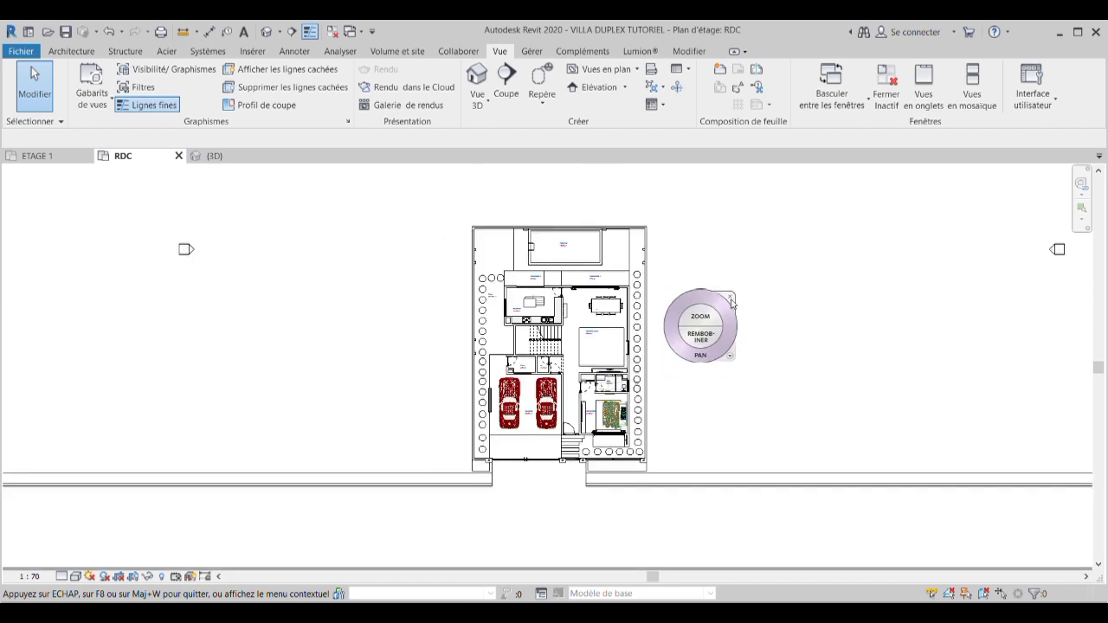
scroll(718, 320, up, 1)
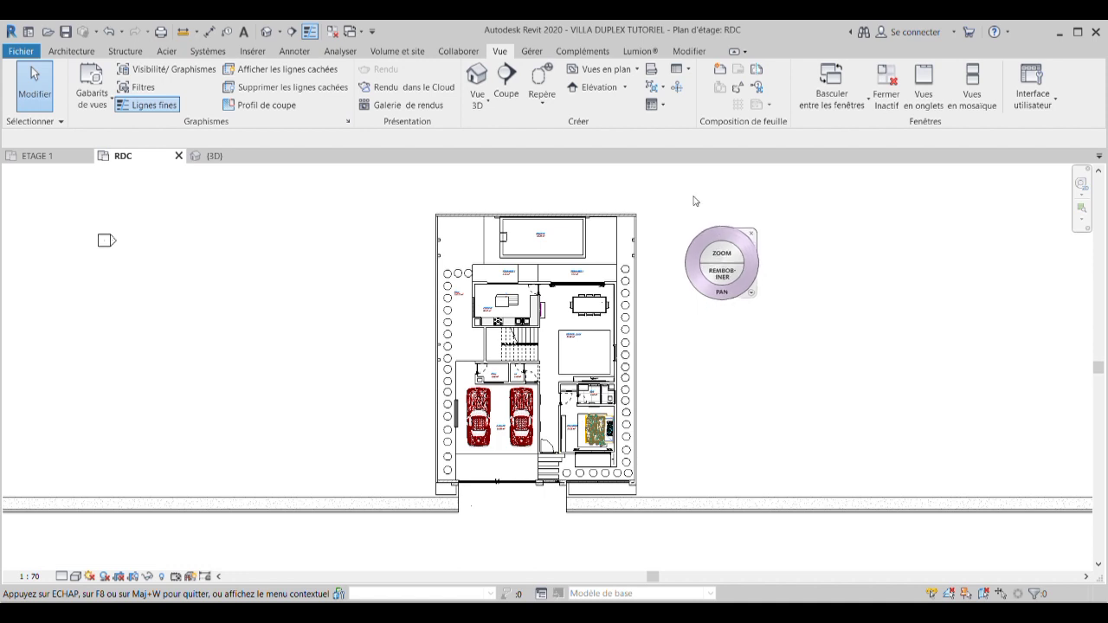
scroll(617, 263, up, 2)
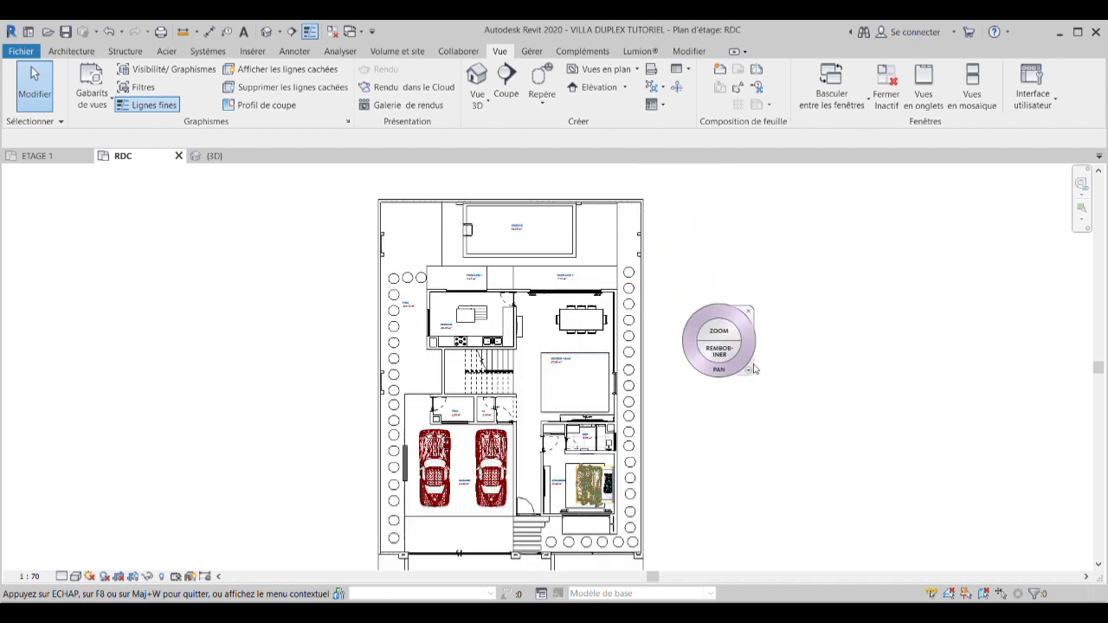
scroll(740, 374, down, 2)
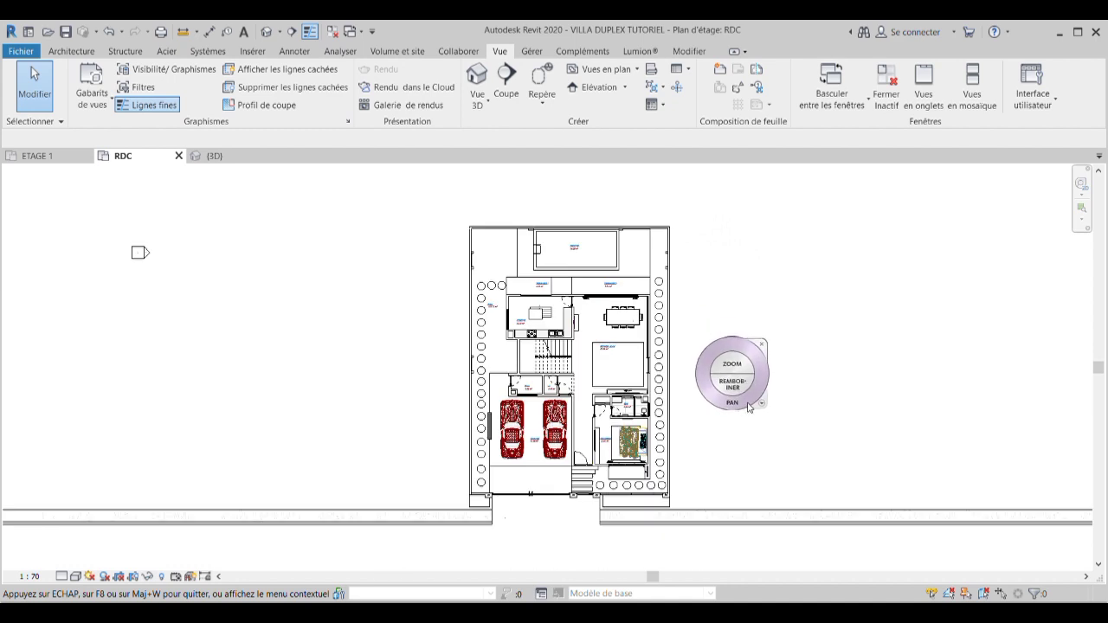
scroll(718, 418, up, 1)
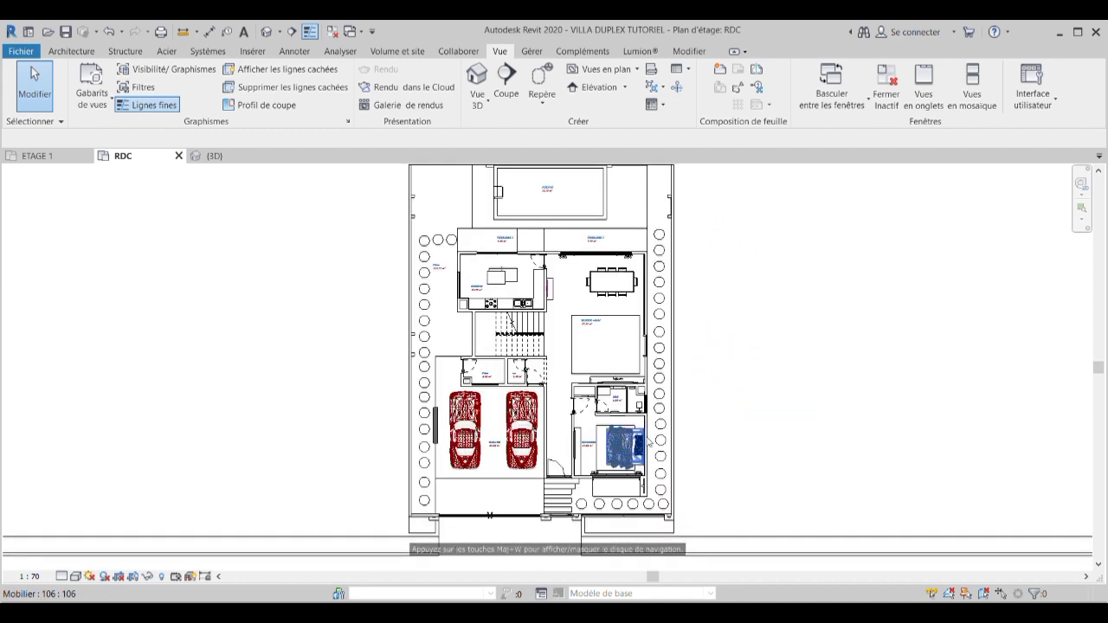
scroll(767, 378, down, 2)
scroll(816, 455, up, 2)
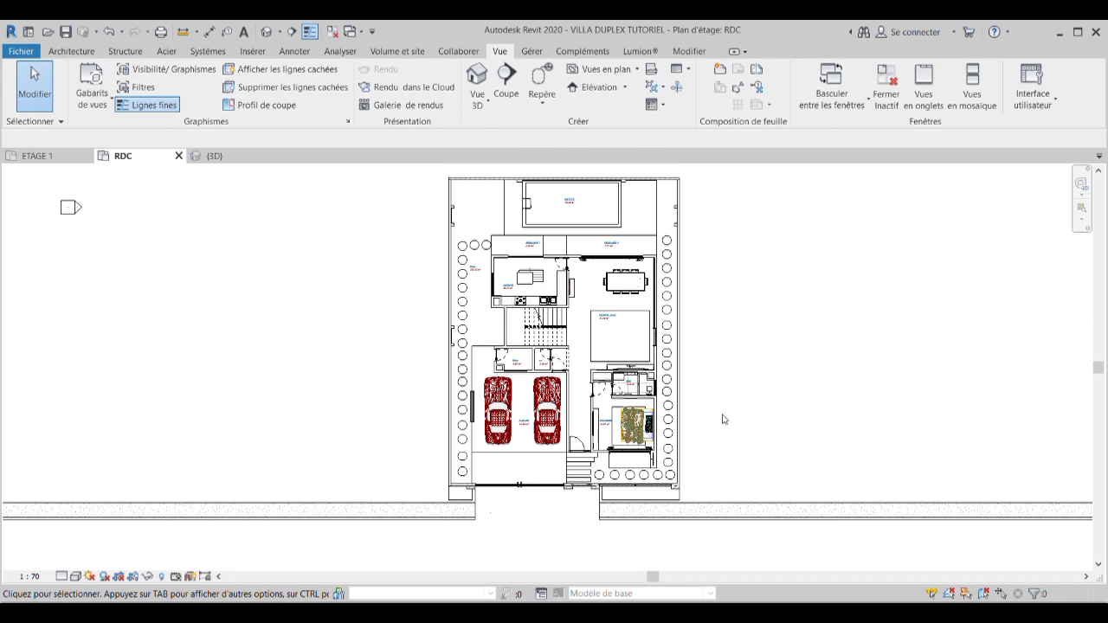
scroll(724, 419, up, 1)
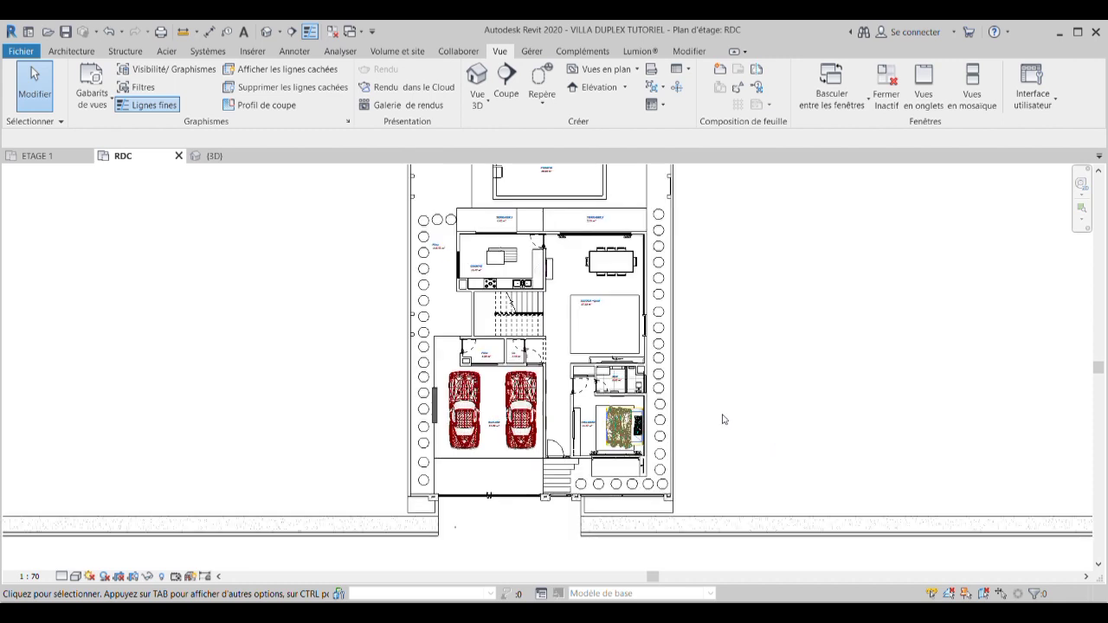
Zoom in and out around the RDC cast-in-place staircase, its glass railing and the garage area.
scroll(514, 283, up, 1)
scroll(514, 283, up, 2)
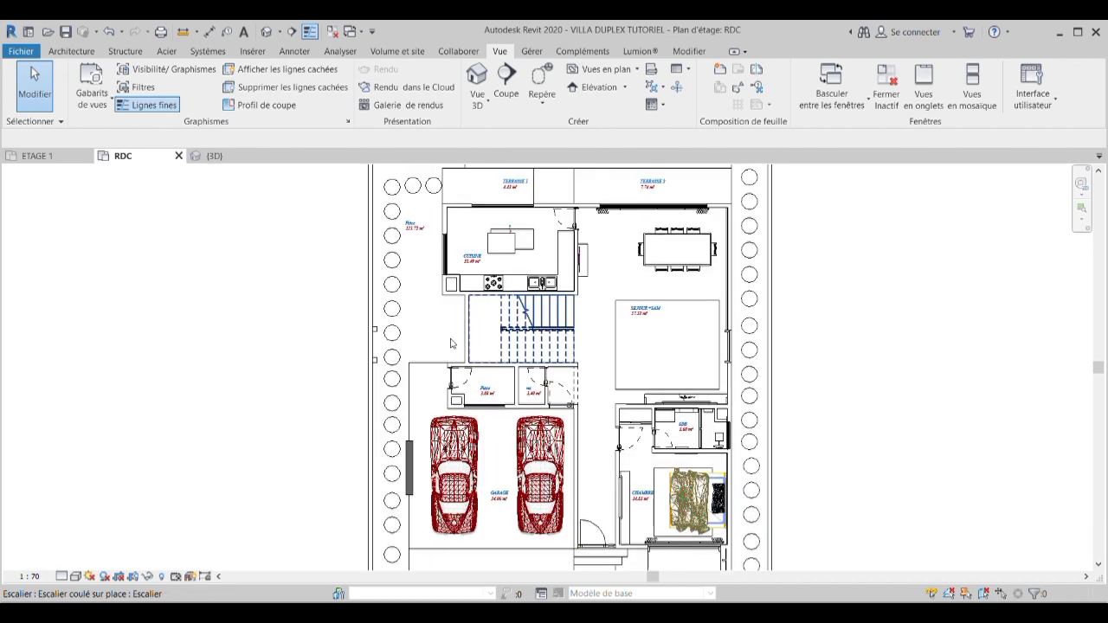
scroll(514, 283, up, 3)
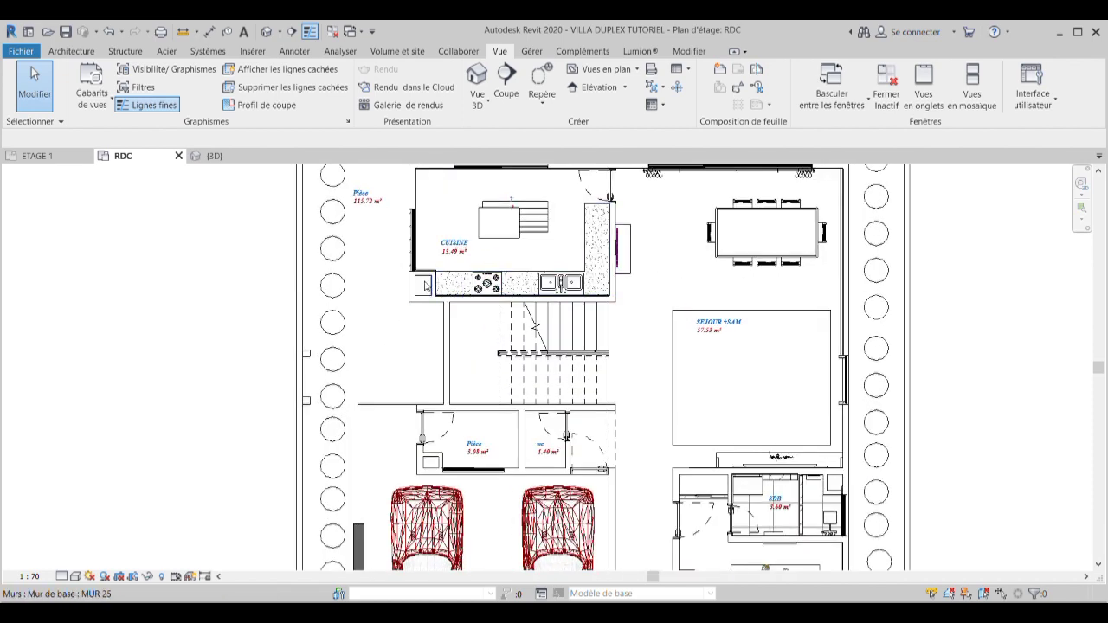
scroll(424, 288, up, 1)
scroll(424, 288, up, 2)
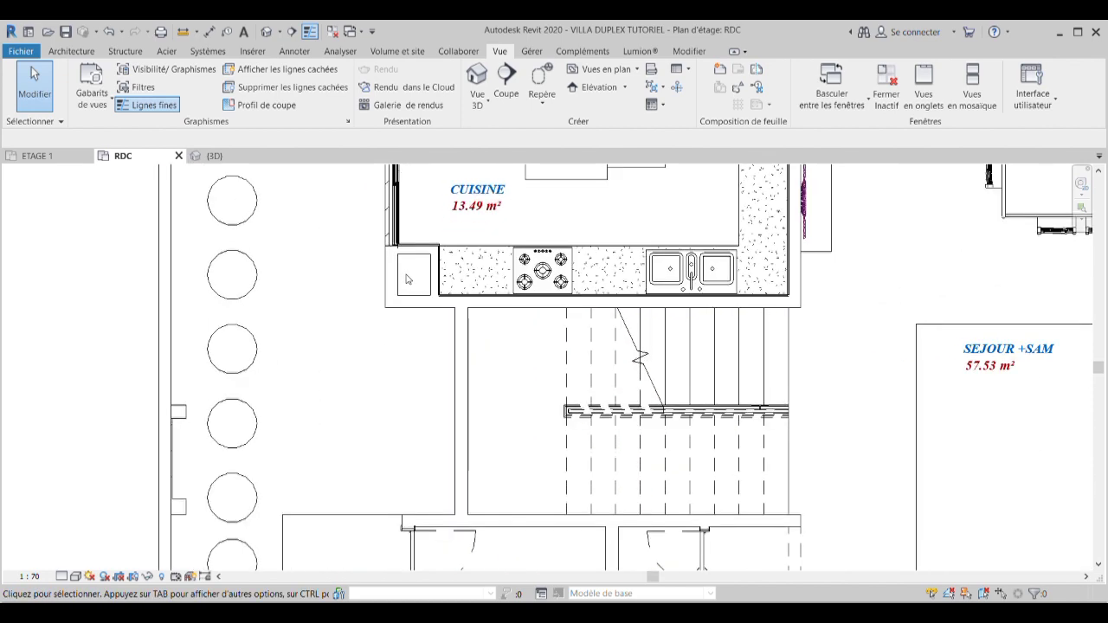
scroll(414, 278, down, 1)
scroll(571, 359, down, 4)
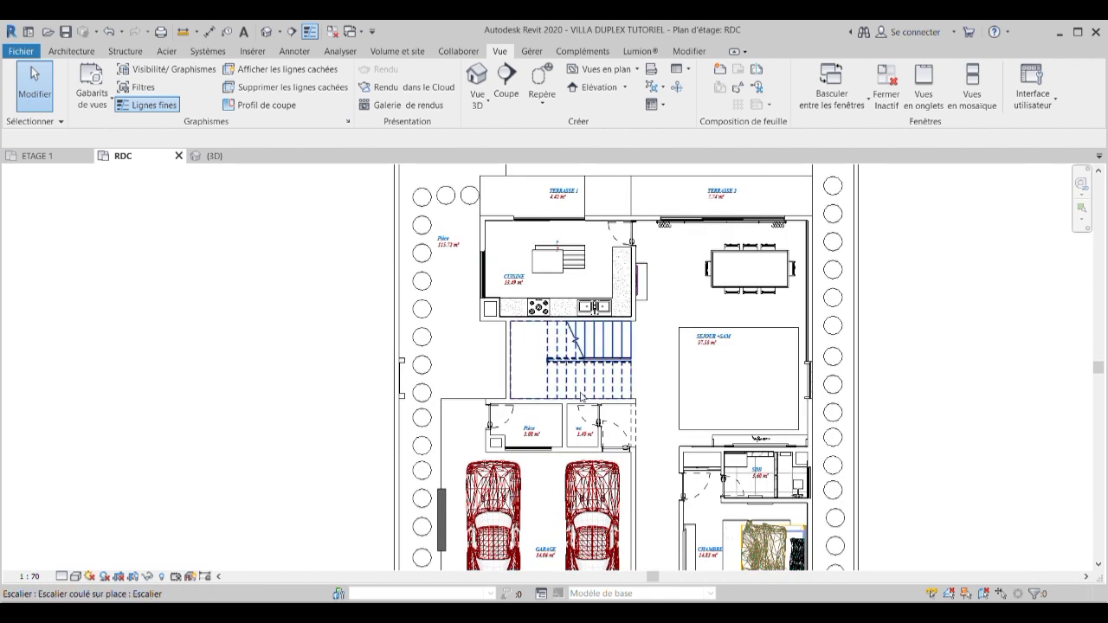
scroll(606, 381, down, 2)
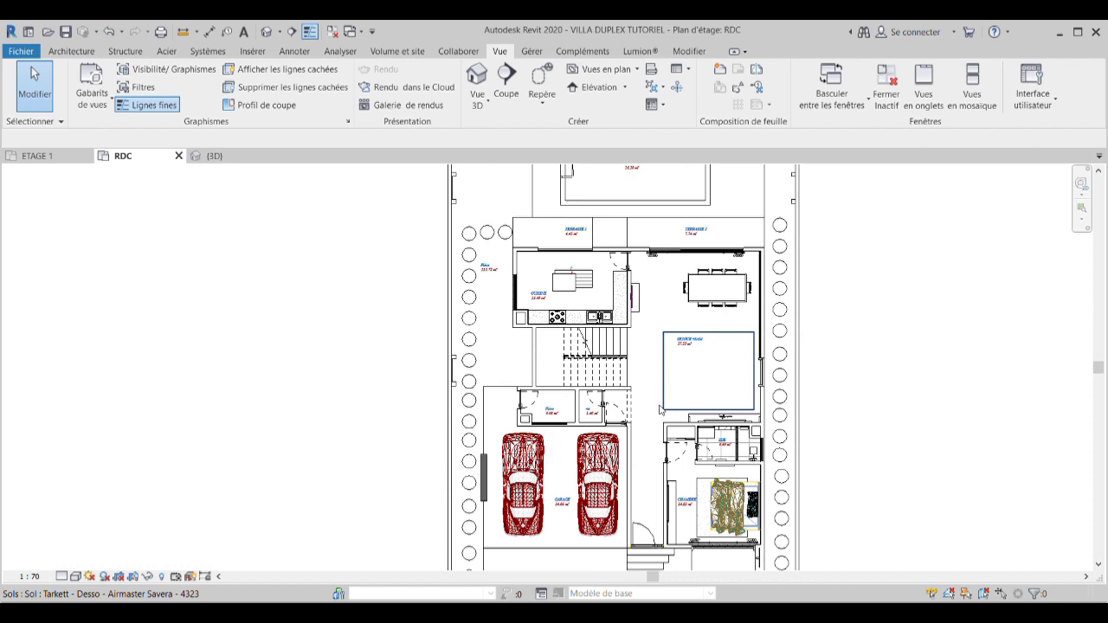
scroll(641, 369, up, 4)
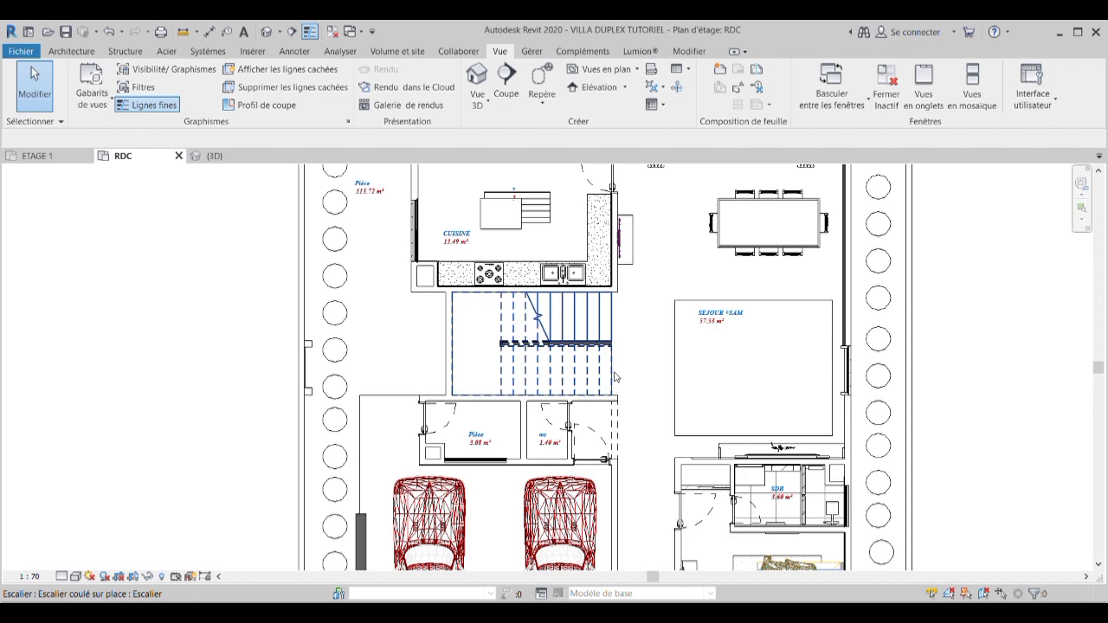
scroll(616, 376, down, 2)
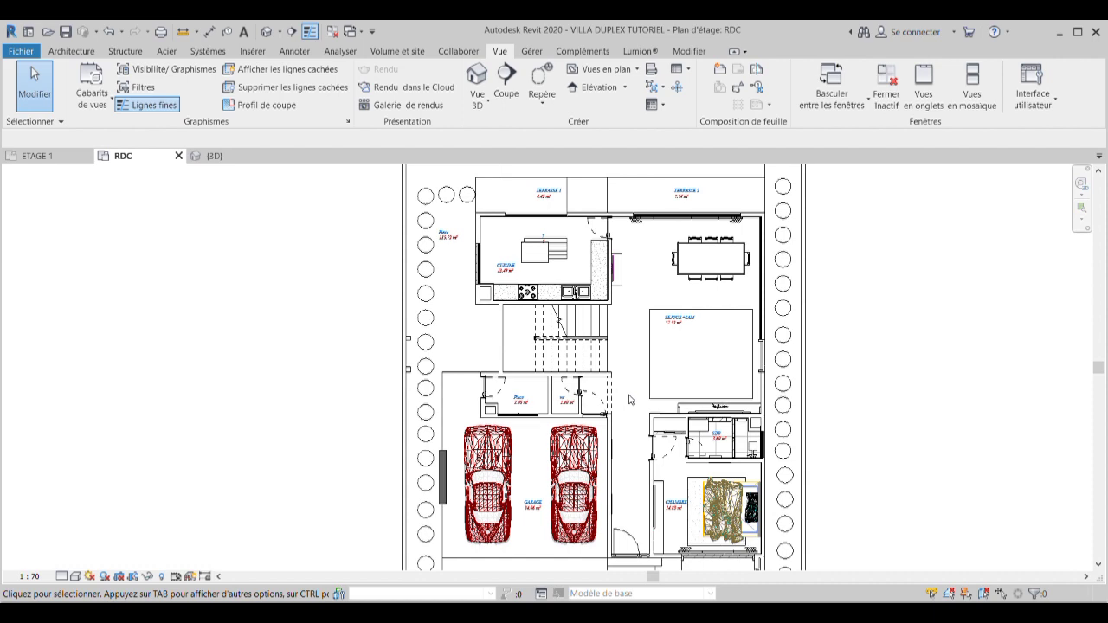
scroll(490, 291, up, 2)
scroll(490, 291, up, 2)
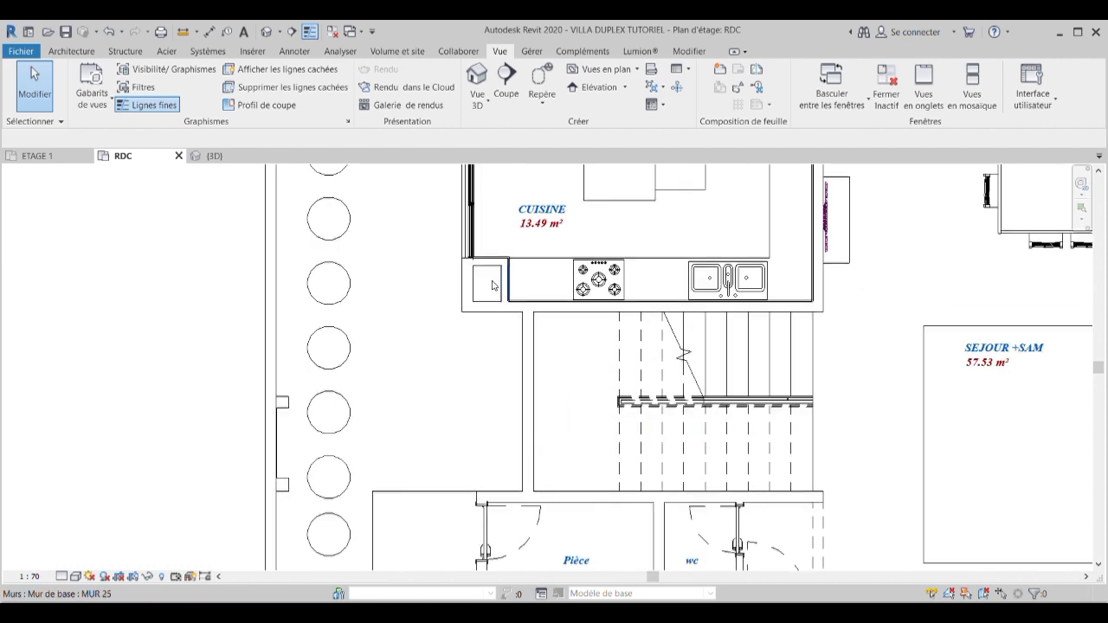
scroll(492, 287, down, 2)
scroll(491, 286, down, 2)
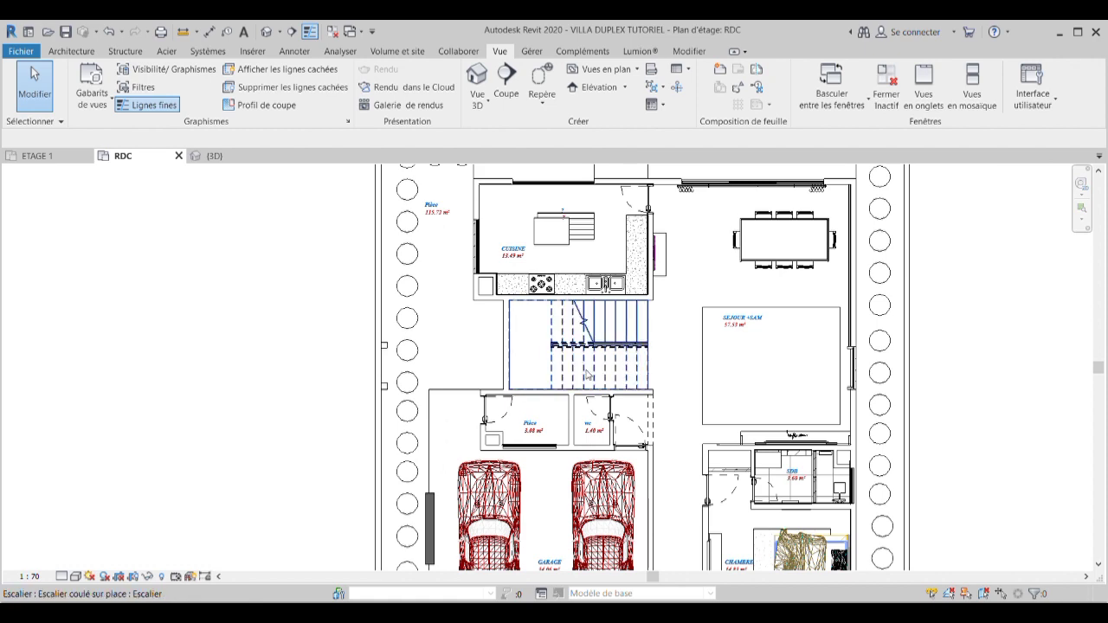
scroll(631, 359, up, 1)
scroll(641, 341, up, 1)
scroll(649, 320, up, 1)
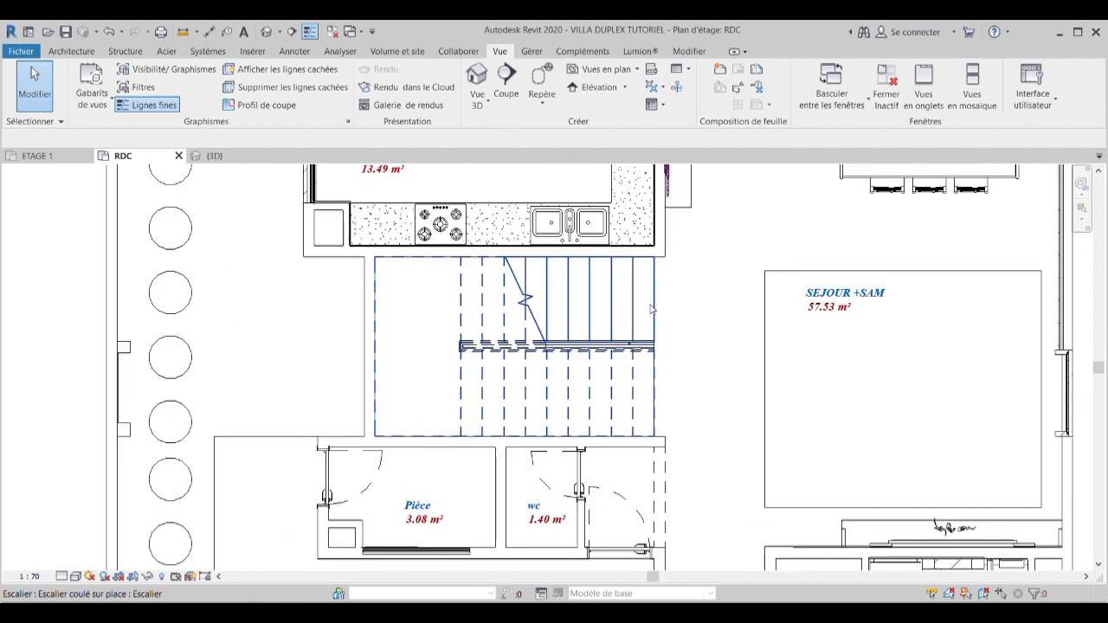
scroll(645, 321, down, 3)
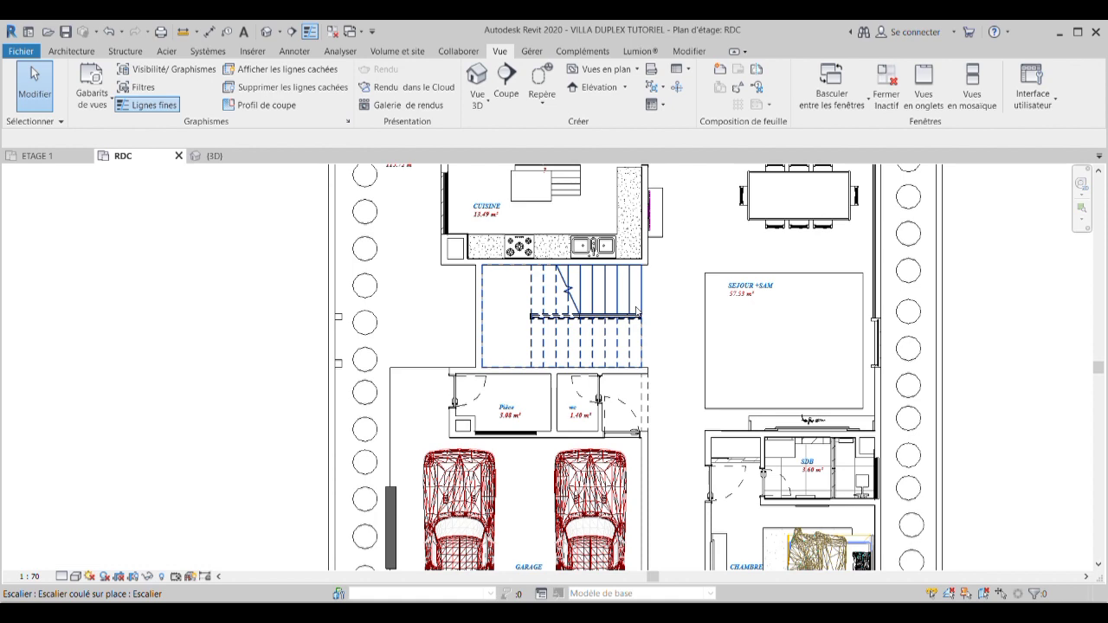
scroll(623, 297, up, 1)
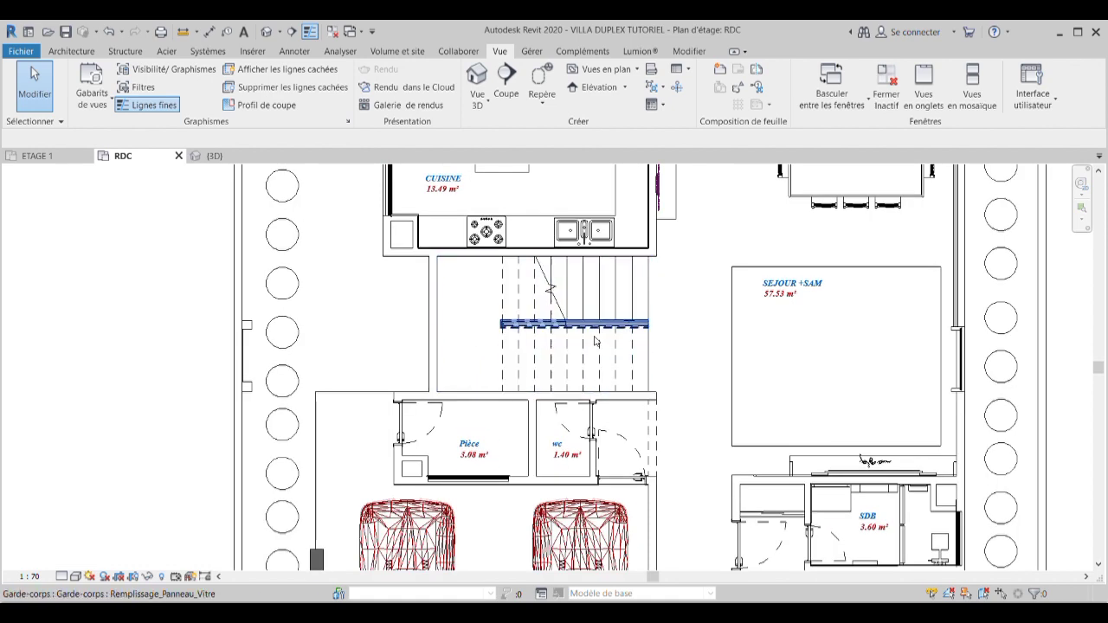
scroll(554, 316, down, 1)
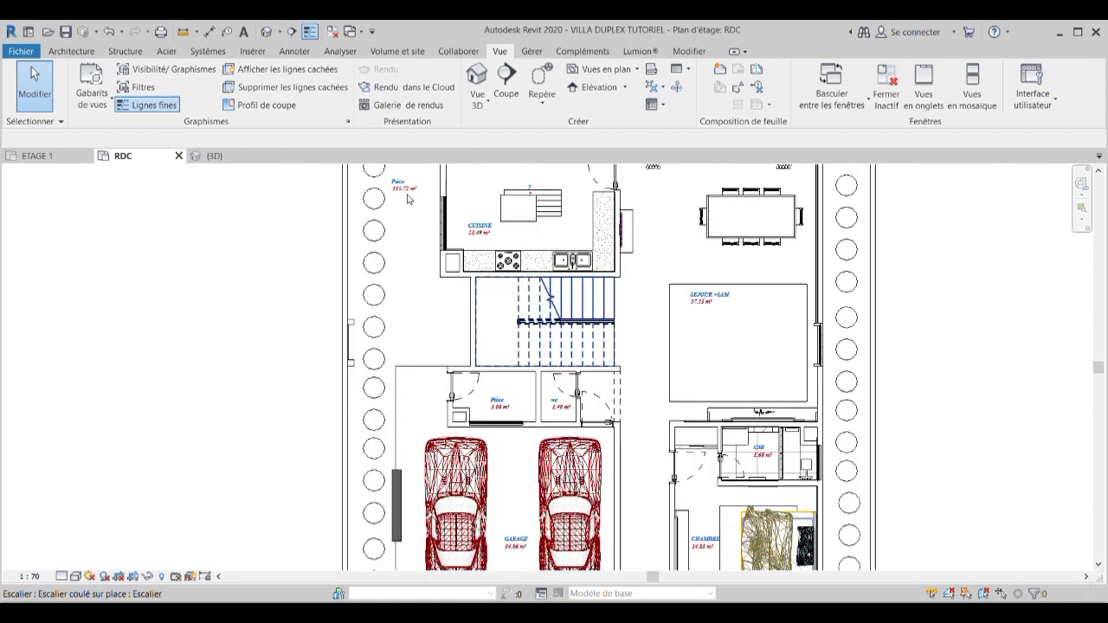
Switch to the ETAGE 1 plan, zoom on the staircase and Tab-cycle the highlight onto it.
click(52, 155)
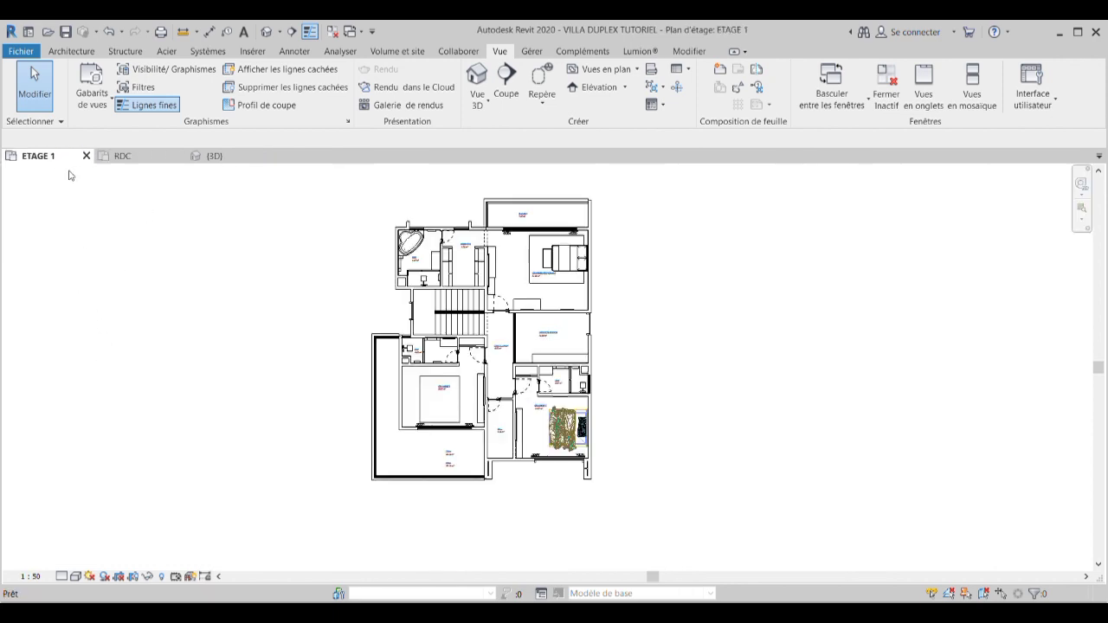
scroll(455, 283, up, 3)
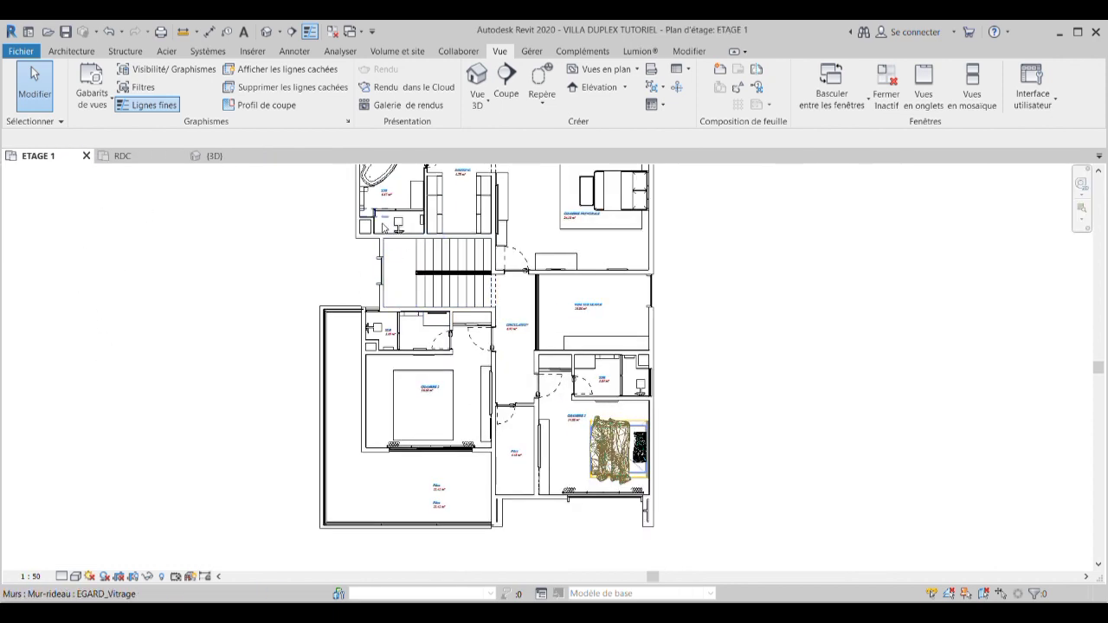
scroll(454, 283, up, 2)
scroll(437, 372, down, 1)
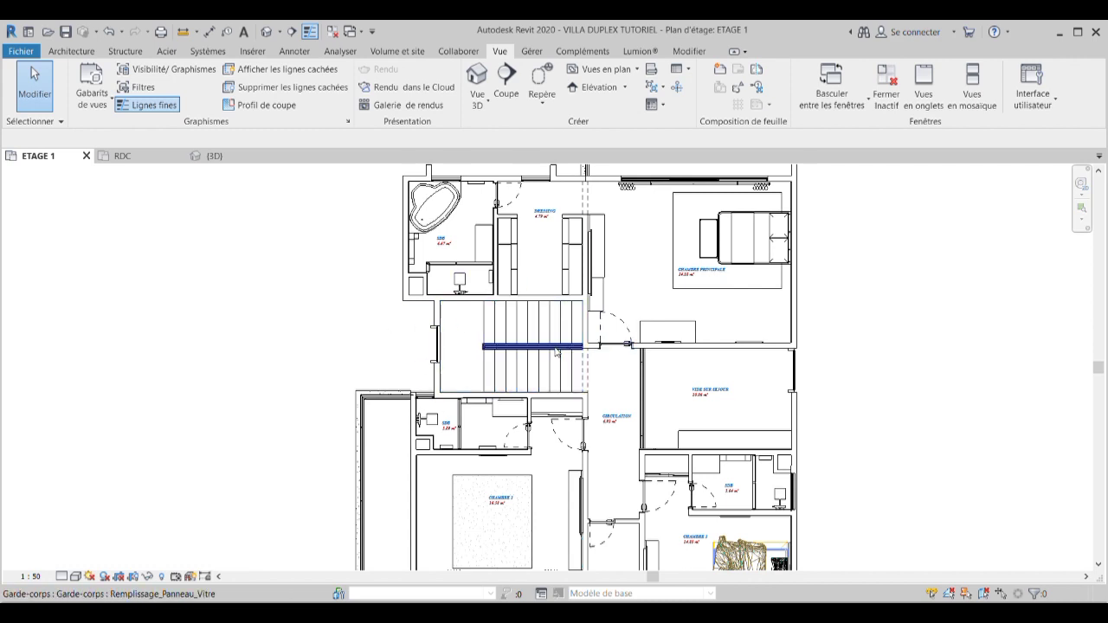
key(Tab)
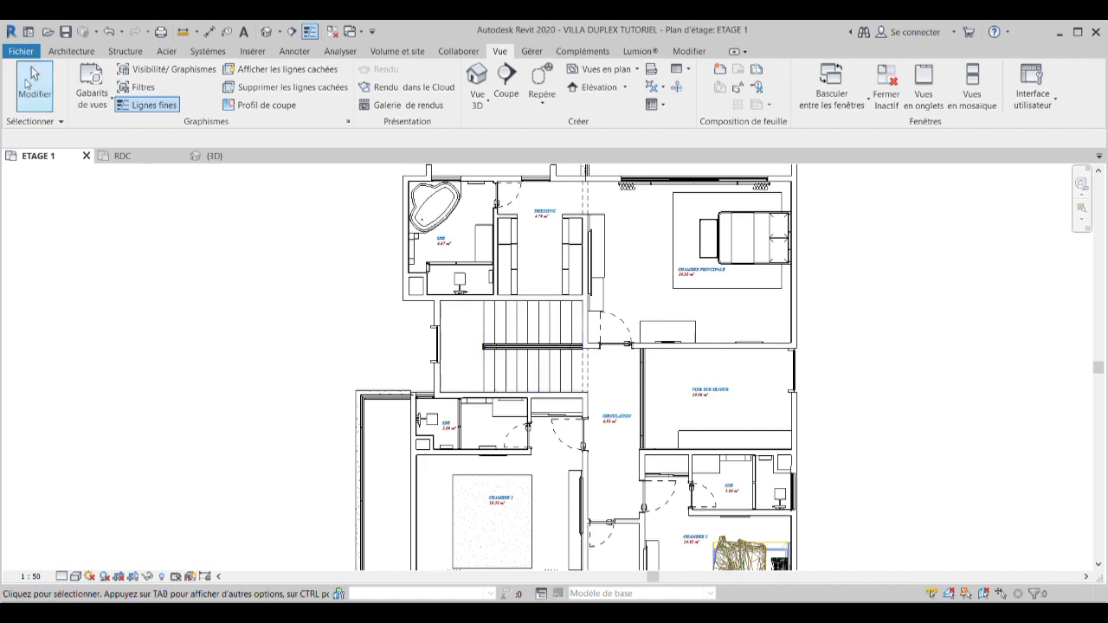
click(122, 156)
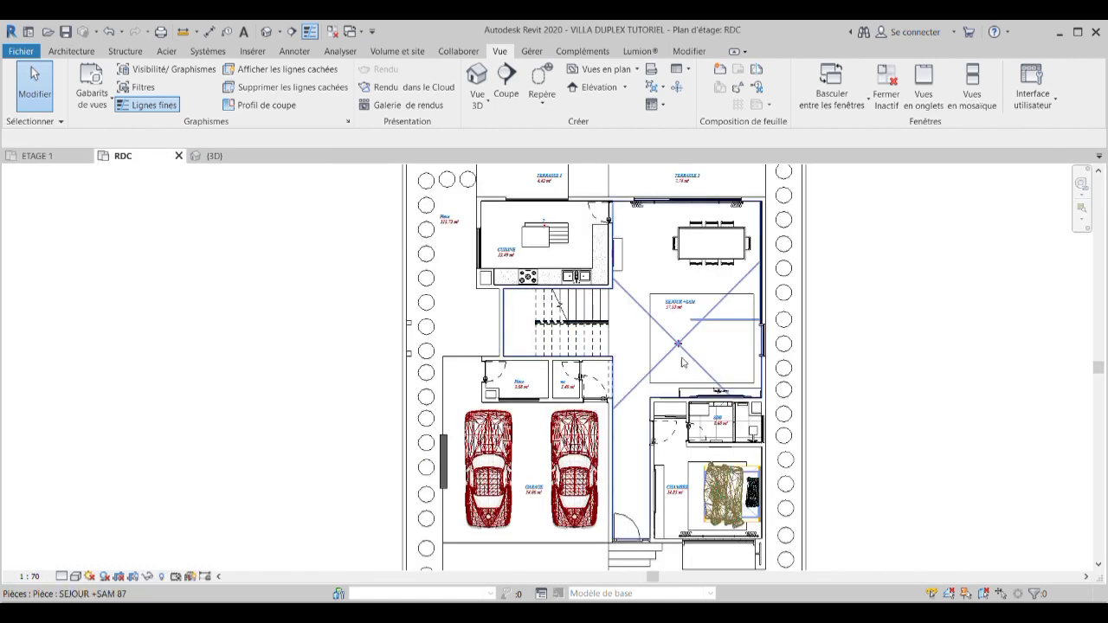
scroll(636, 397, up, 2)
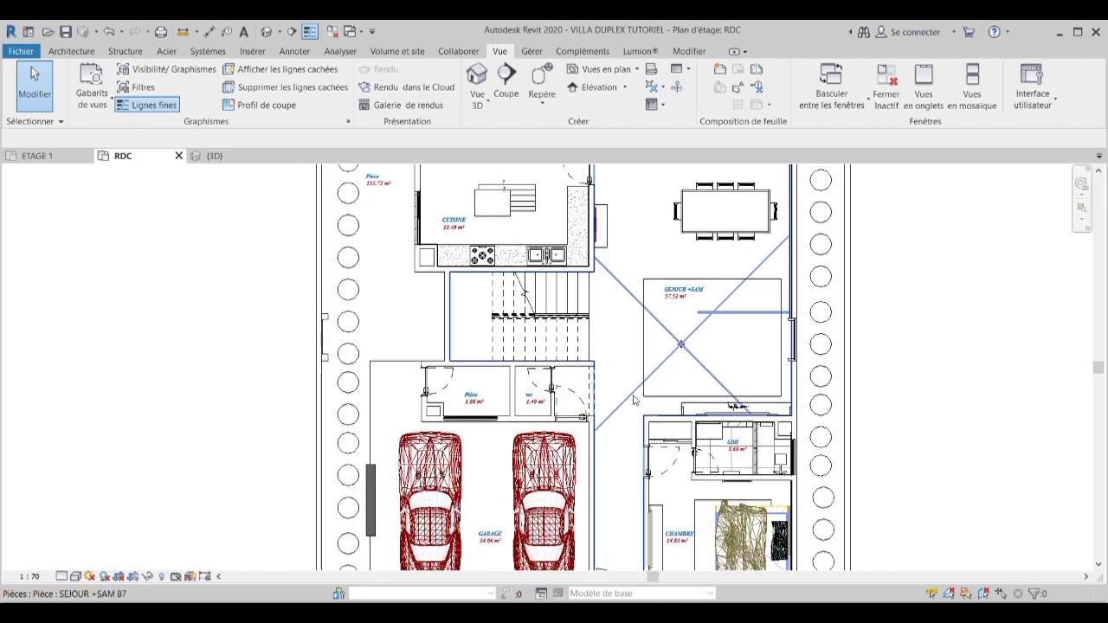
scroll(606, 399, down, 2)
scroll(543, 283, up, 1)
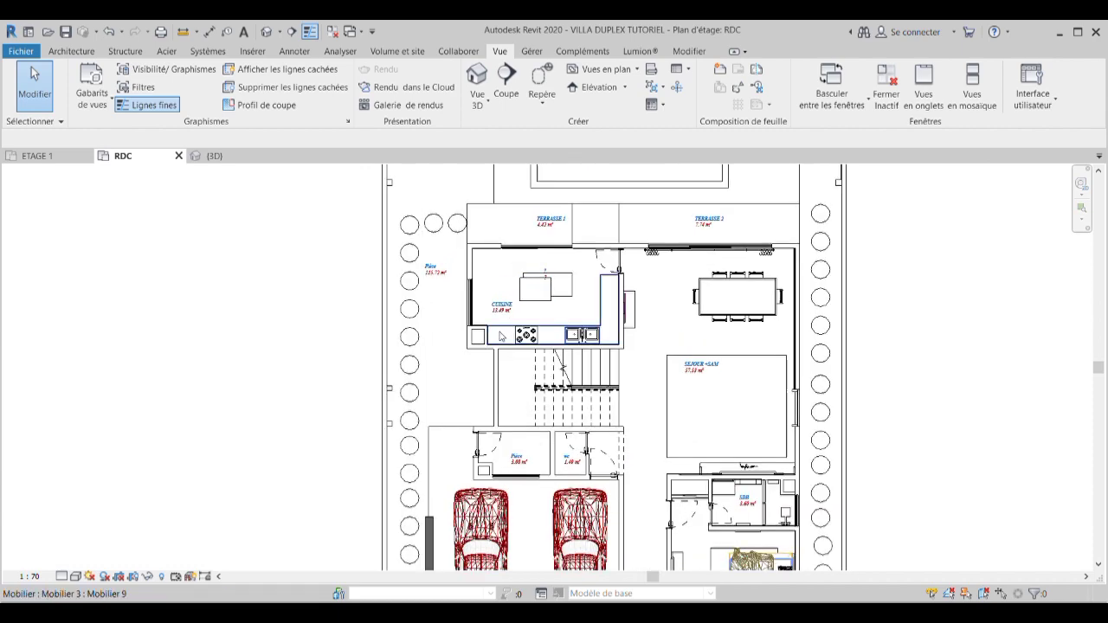
scroll(479, 360, up, 2)
scroll(478, 360, up, 2)
scroll(479, 360, up, 1)
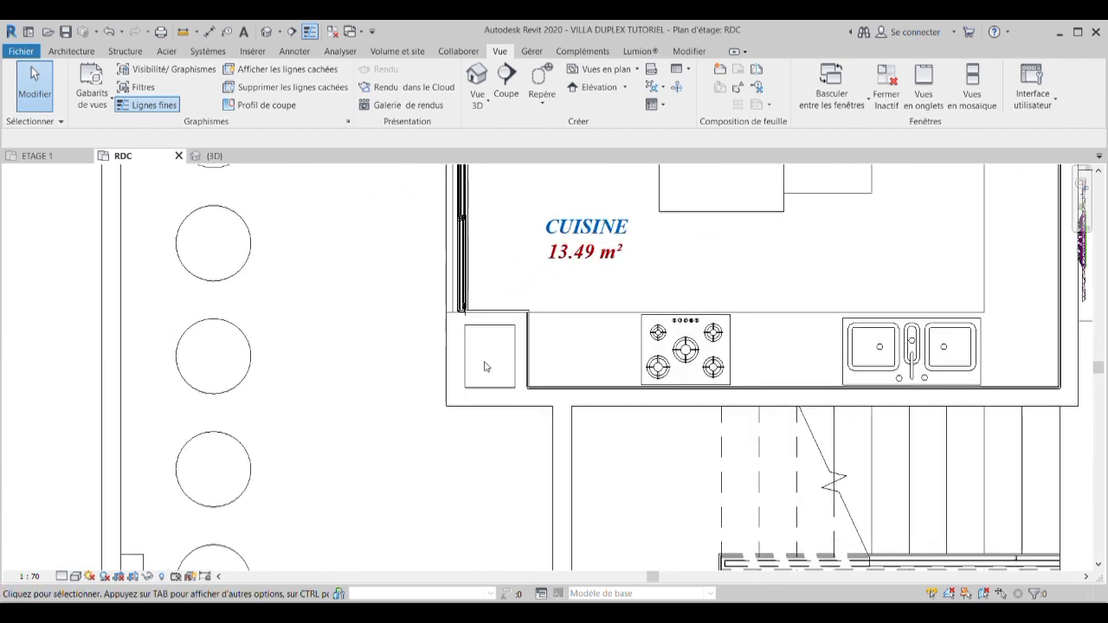
scroll(485, 353, down, 2)
scroll(486, 351, down, 2)
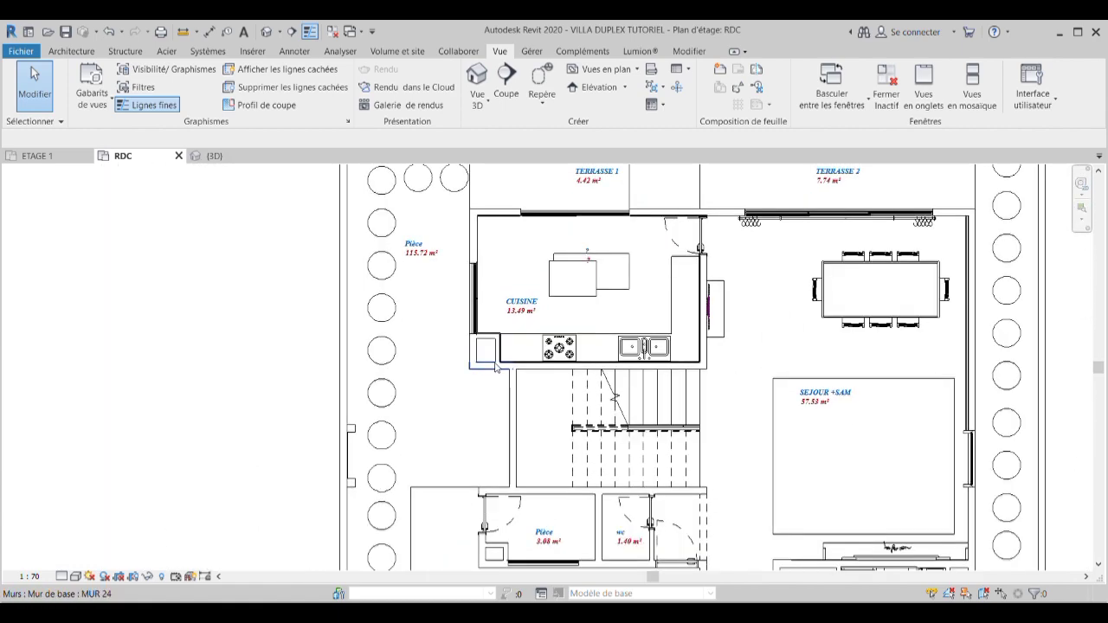
scroll(486, 350, up, 2)
scroll(487, 341, down, 2)
scroll(487, 342, up, 1)
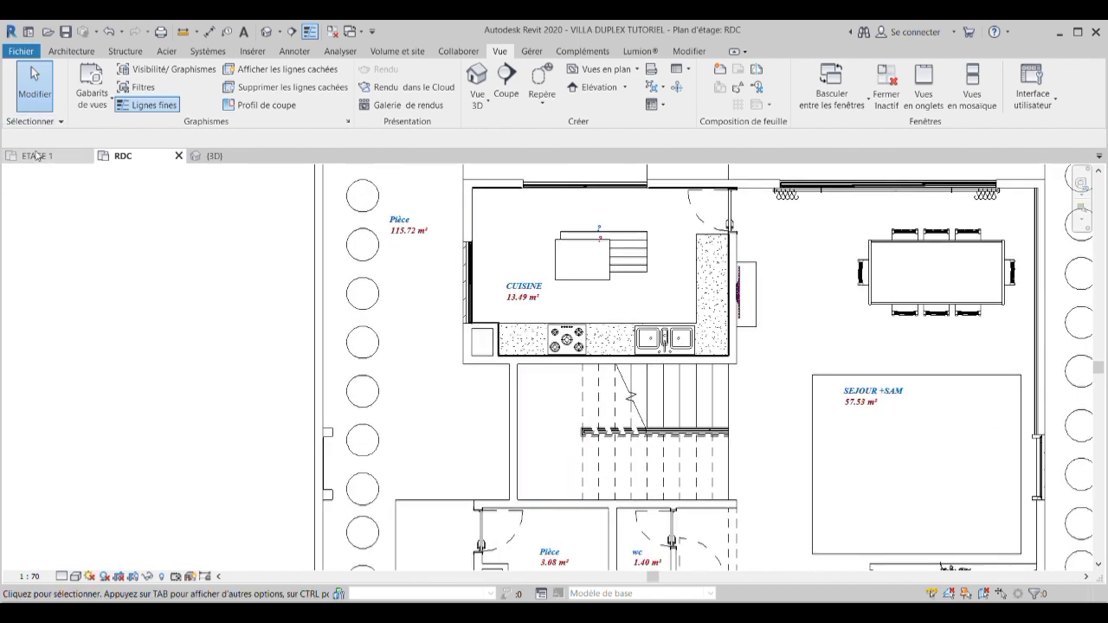
click(65, 164)
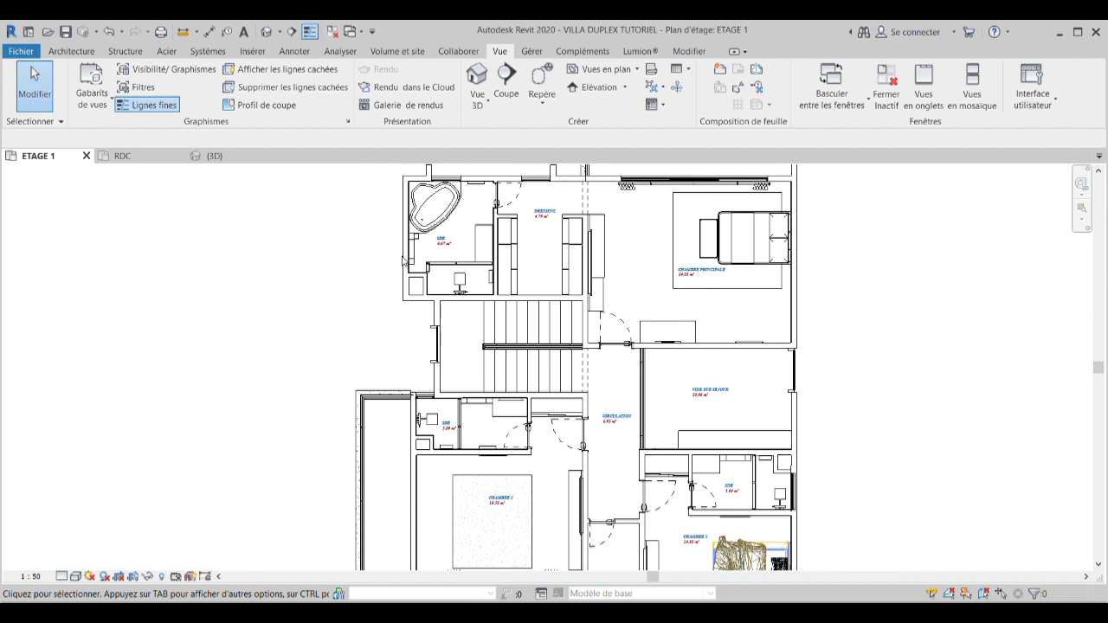
Zoom around the ETAGE 1 SDB and stairs, zoom out, then return to the RDC plan.
scroll(449, 341, up, 2)
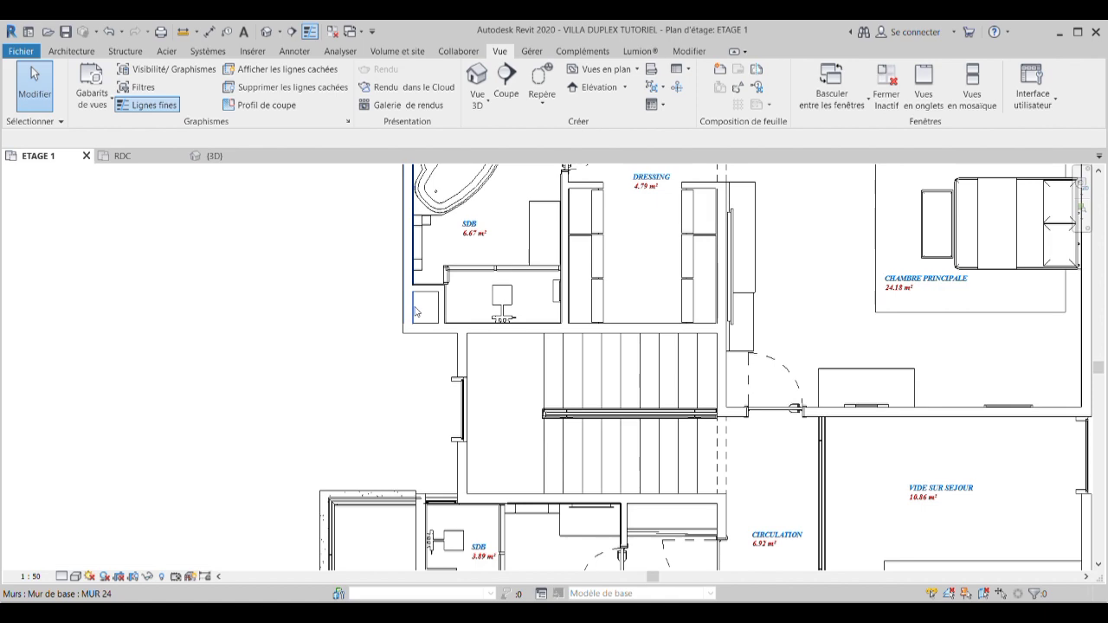
scroll(419, 319, down, 2)
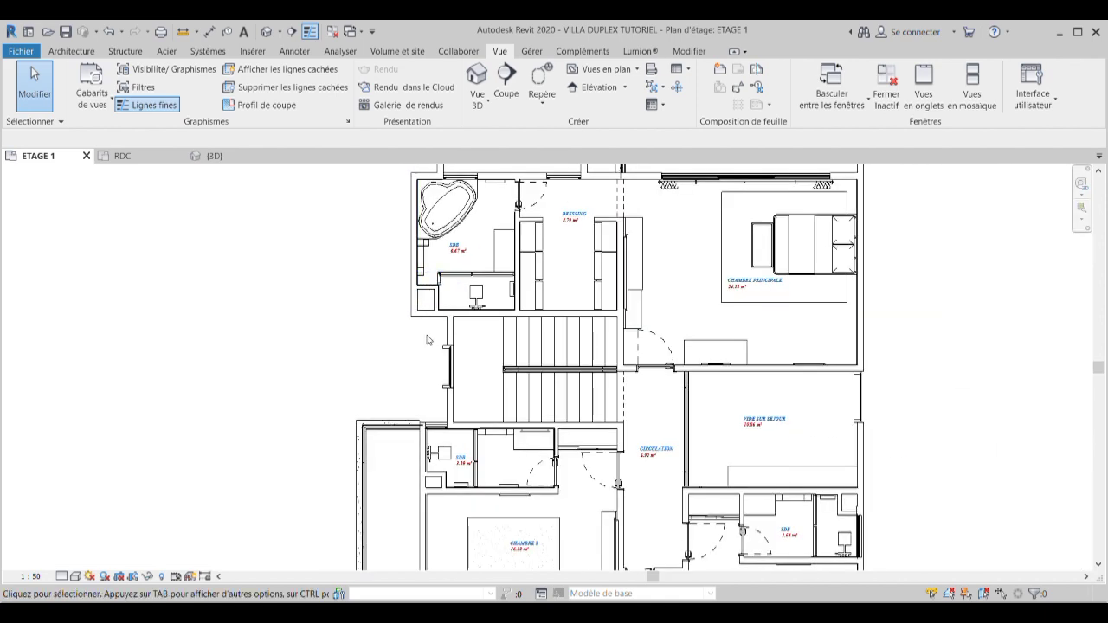
scroll(414, 300, up, 2)
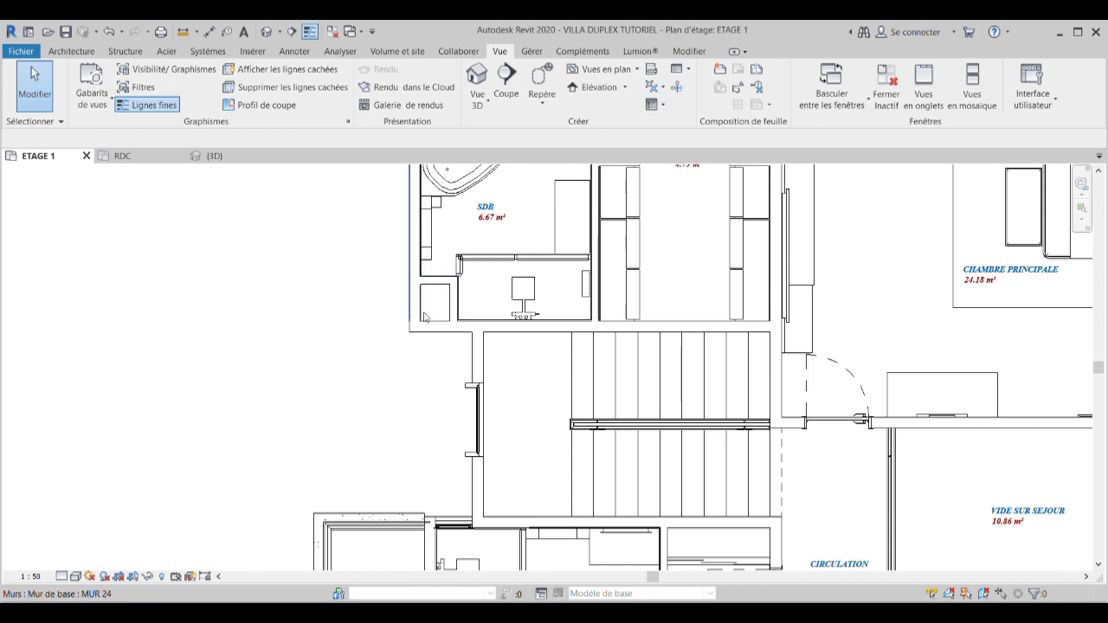
scroll(428, 315, up, 1)
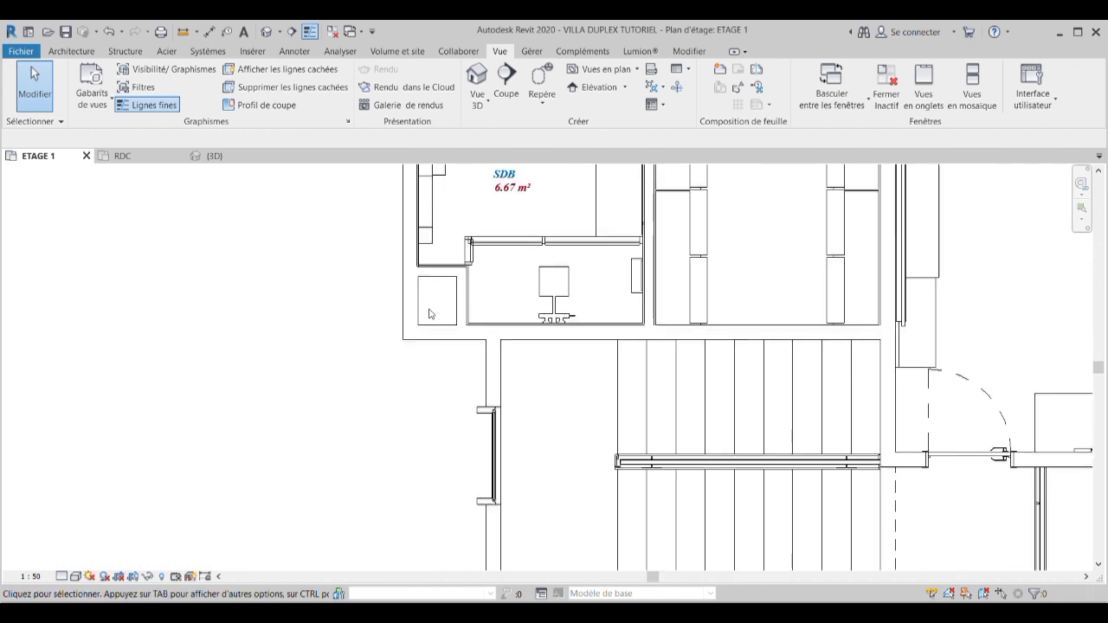
scroll(429, 321, down, 1)
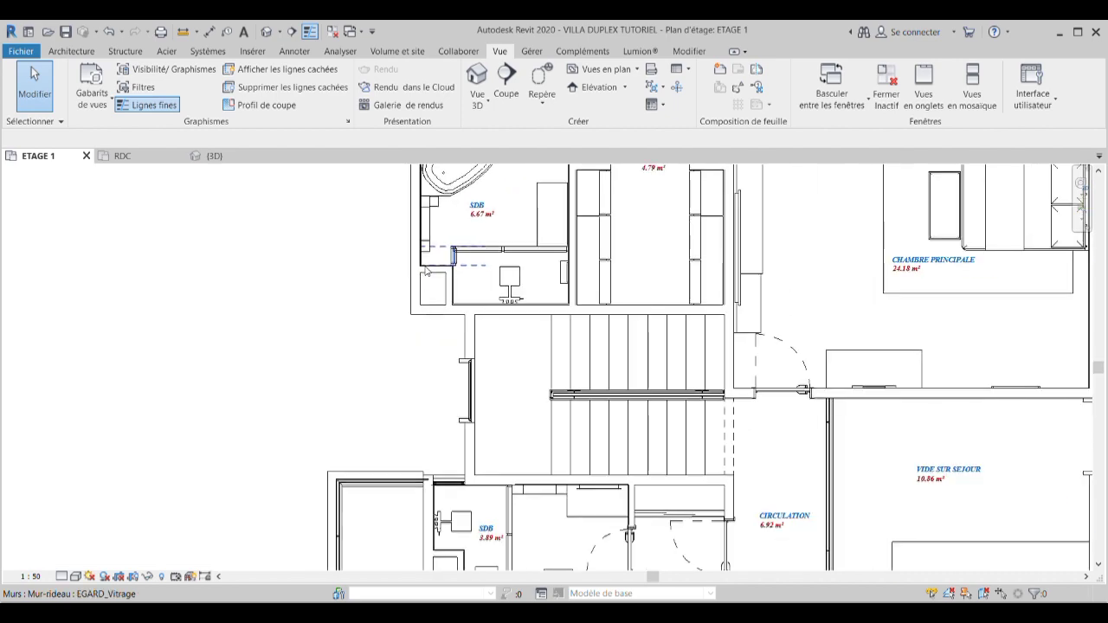
scroll(433, 279, down, 1)
scroll(435, 277, down, 1)
scroll(436, 277, down, 1)
scroll(435, 277, down, 1)
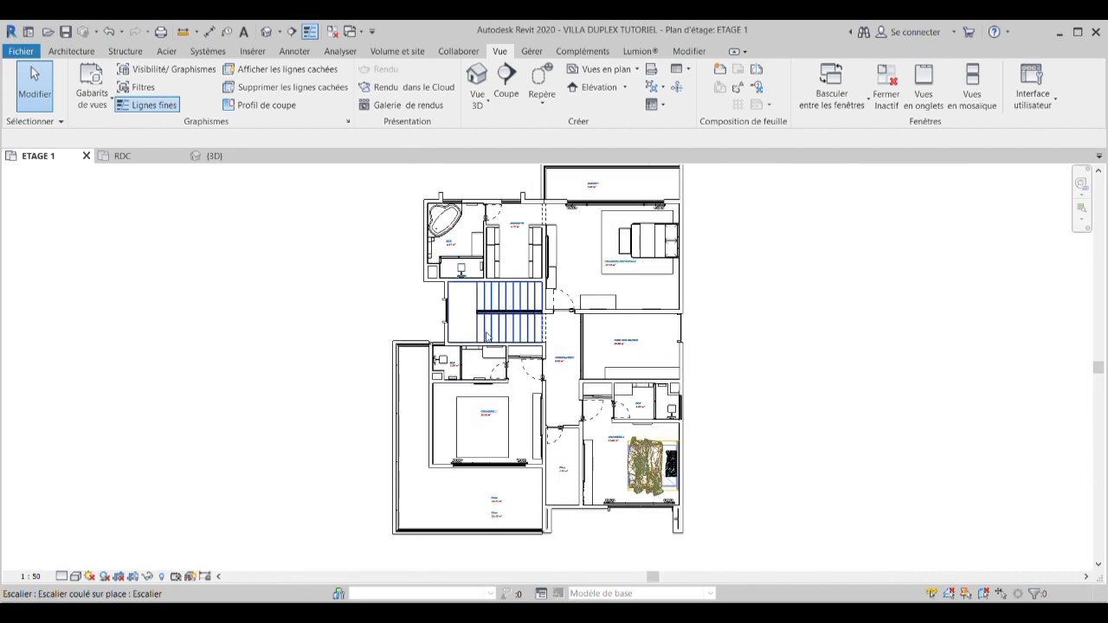
scroll(446, 286, up, 2)
click(136, 155)
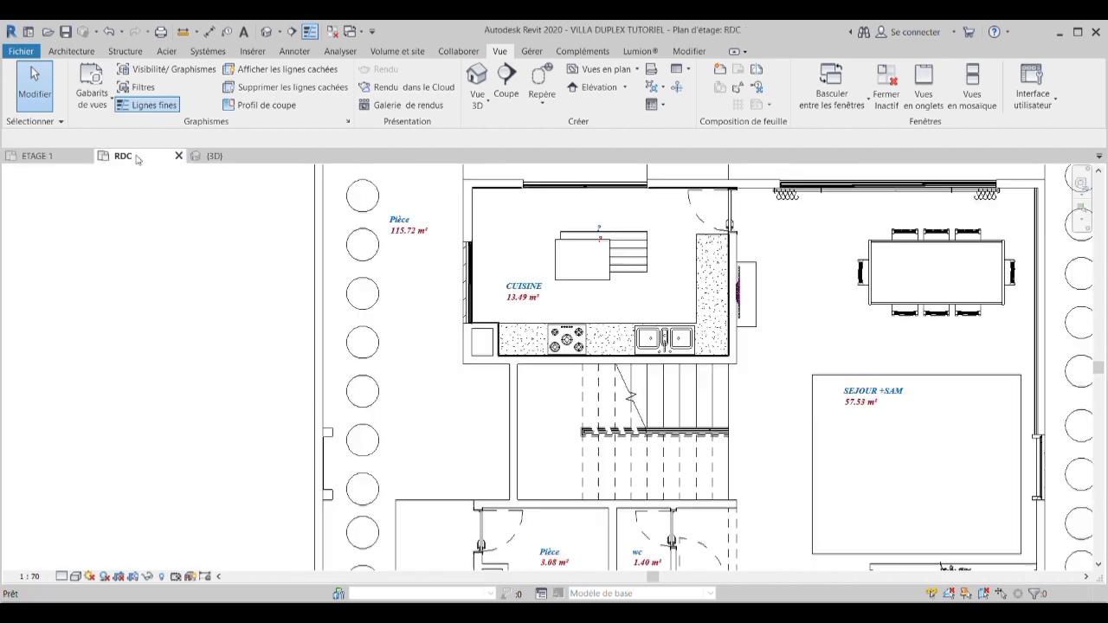
Zoom the RDC plan until the full ground floor shows, from terraces to the garage and front road.
scroll(515, 364, down, 1)
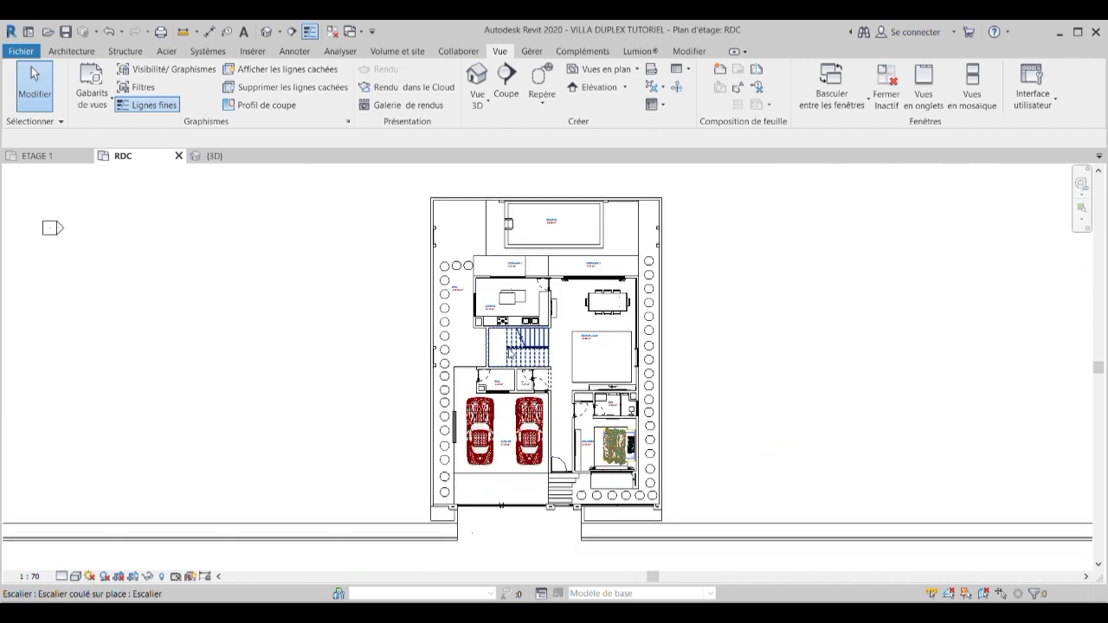
scroll(554, 338, down, 1)
scroll(595, 318, up, 1)
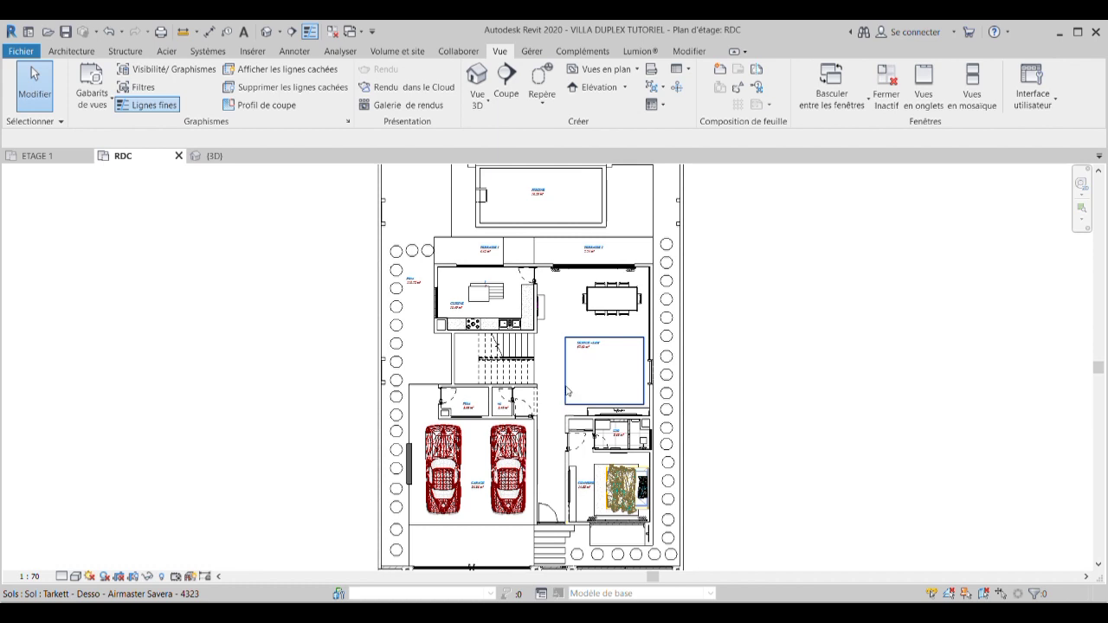
scroll(569, 391, up, 2)
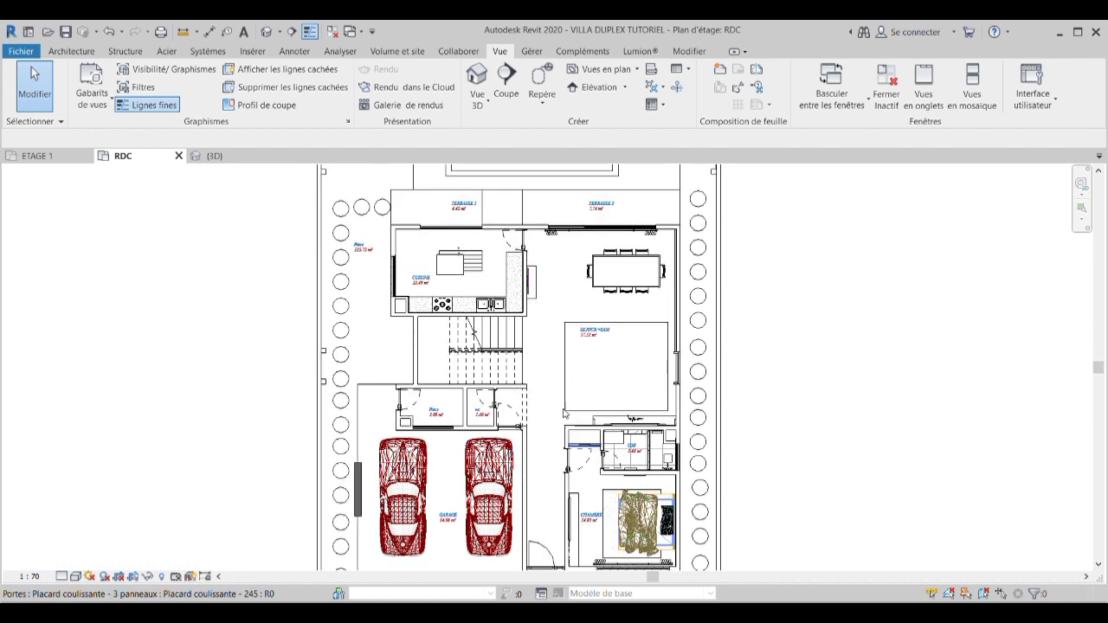
scroll(568, 406, down, 2)
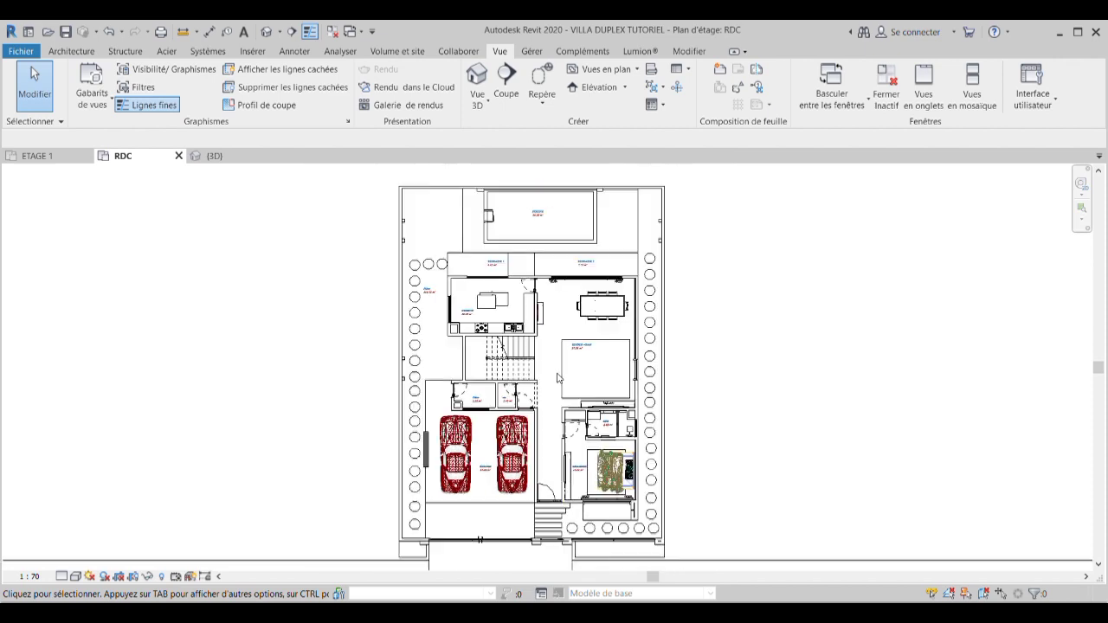
scroll(534, 348, down, 2)
scroll(536, 346, up, 2)
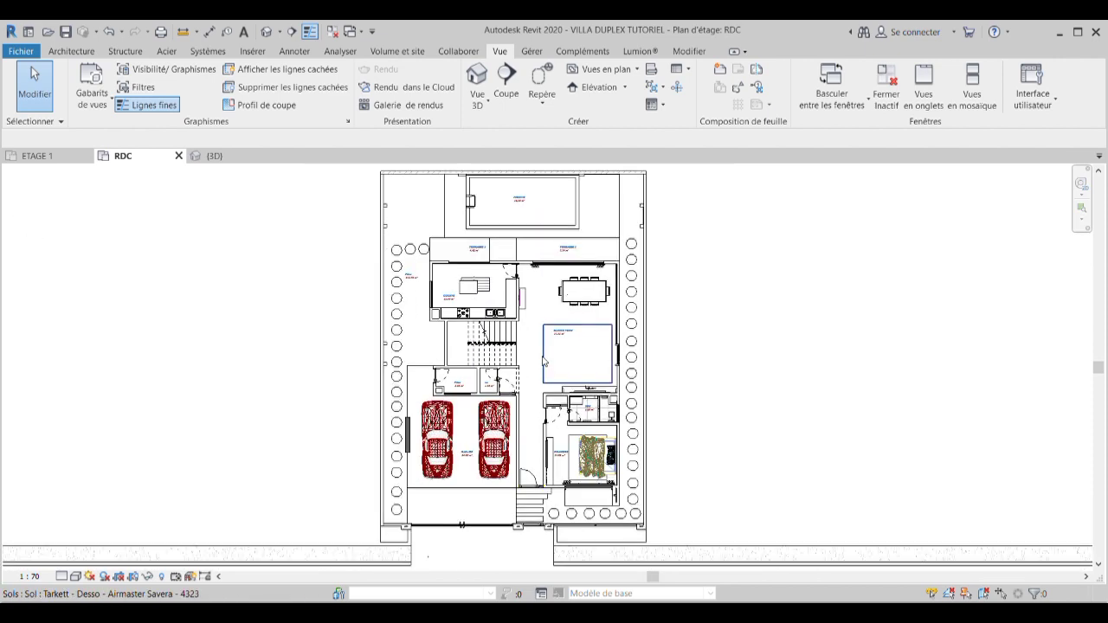
scroll(543, 342, up, 1)
scroll(551, 277, up, 1)
scroll(548, 313, down, 1)
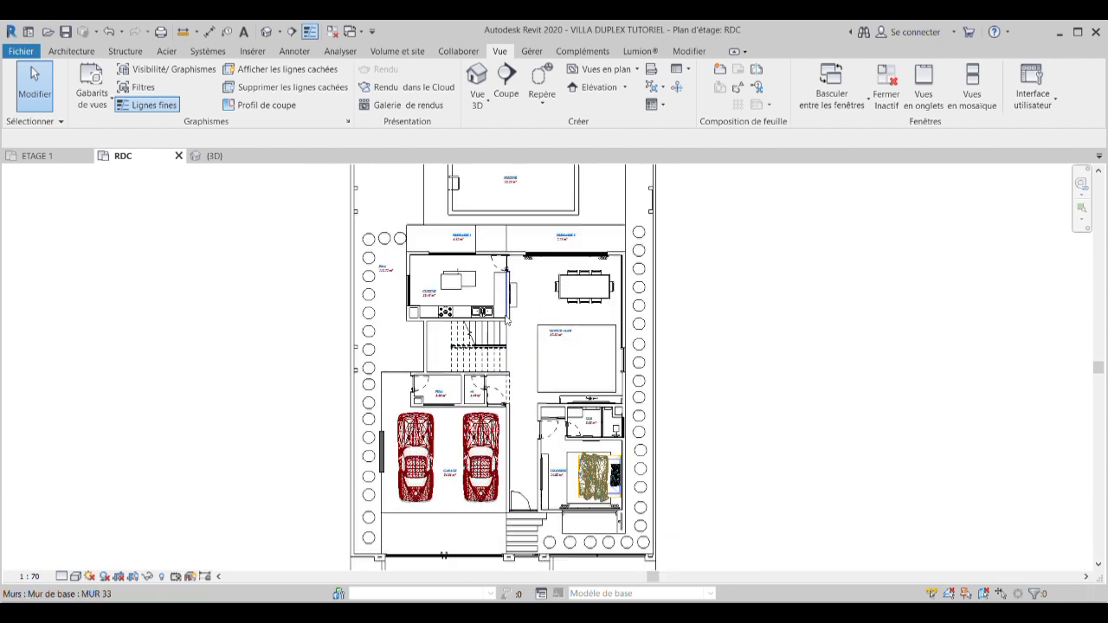
scroll(541, 364, down, 1)
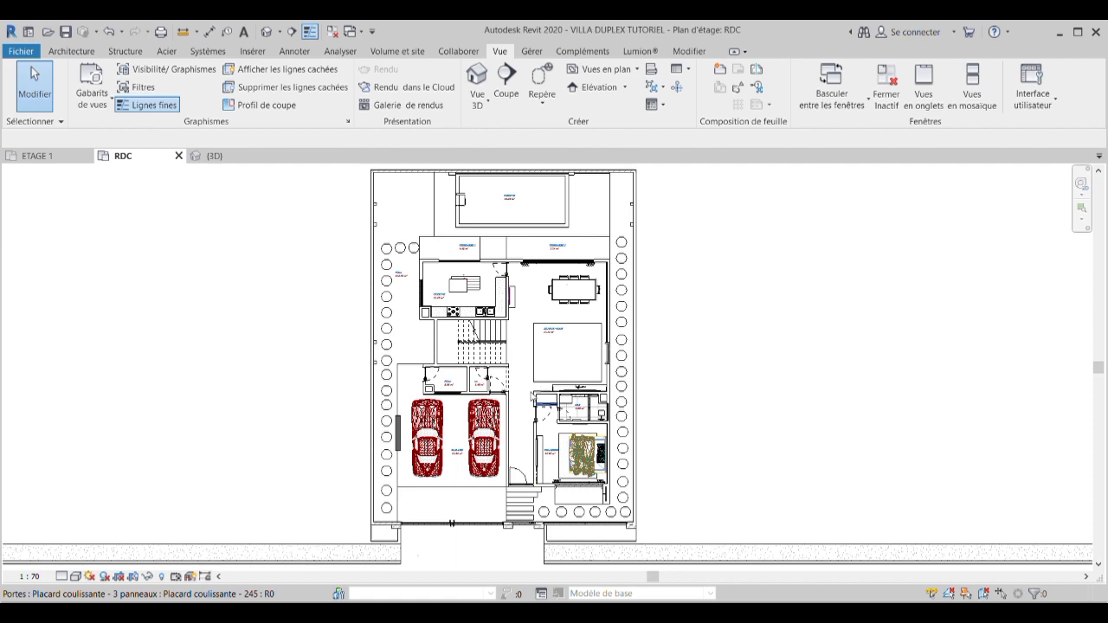
scroll(488, 338, up, 1)
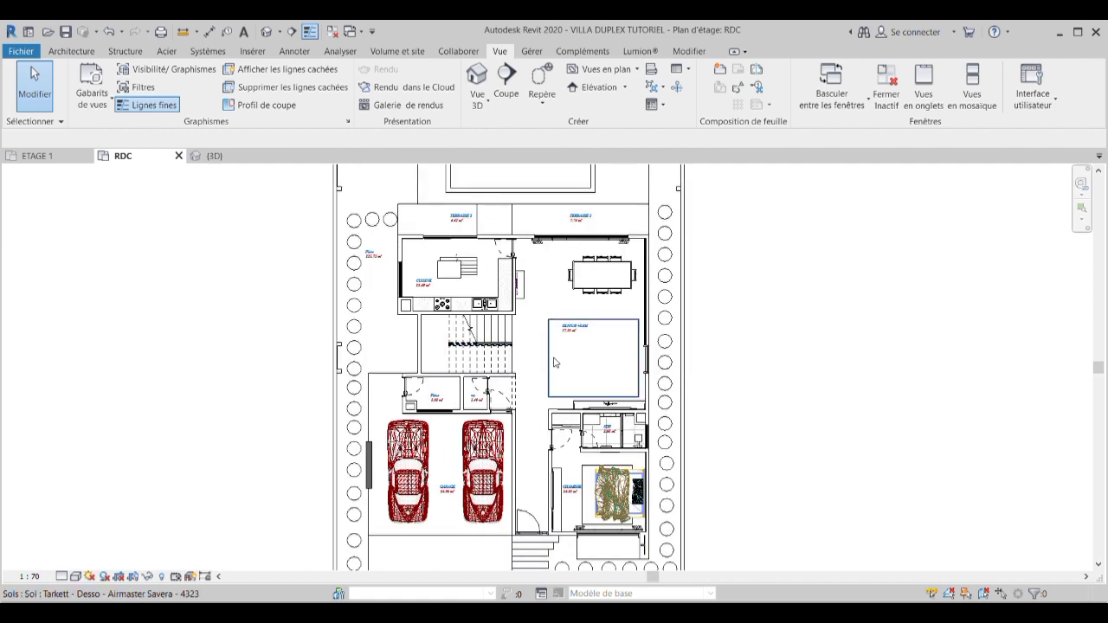
scroll(554, 362, up, 1)
scroll(545, 316, down, 1)
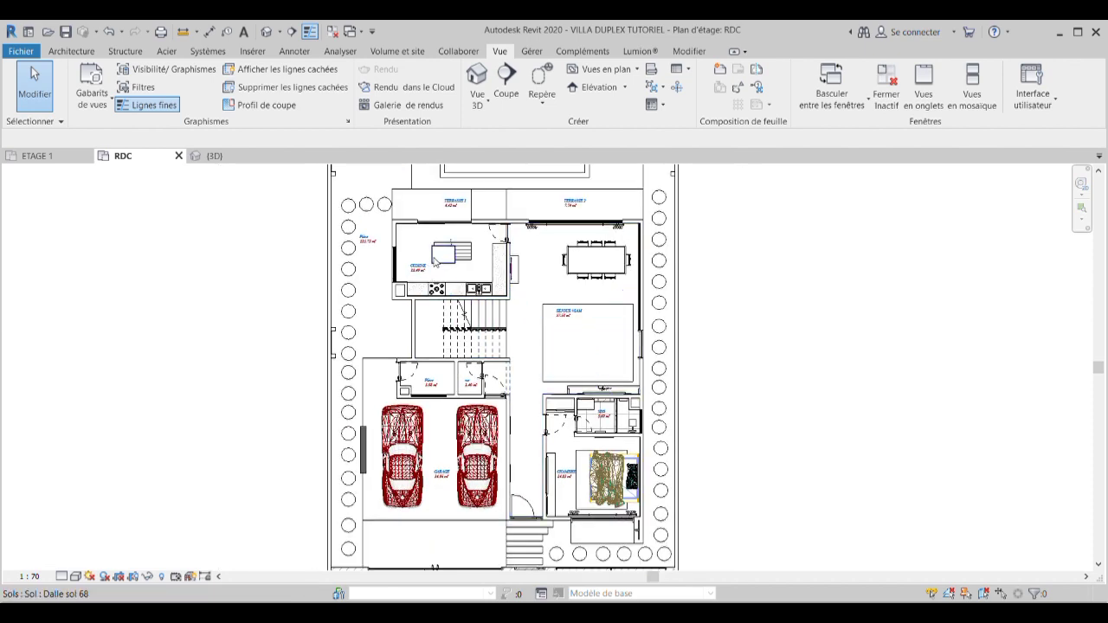
scroll(435, 262, down, 1)
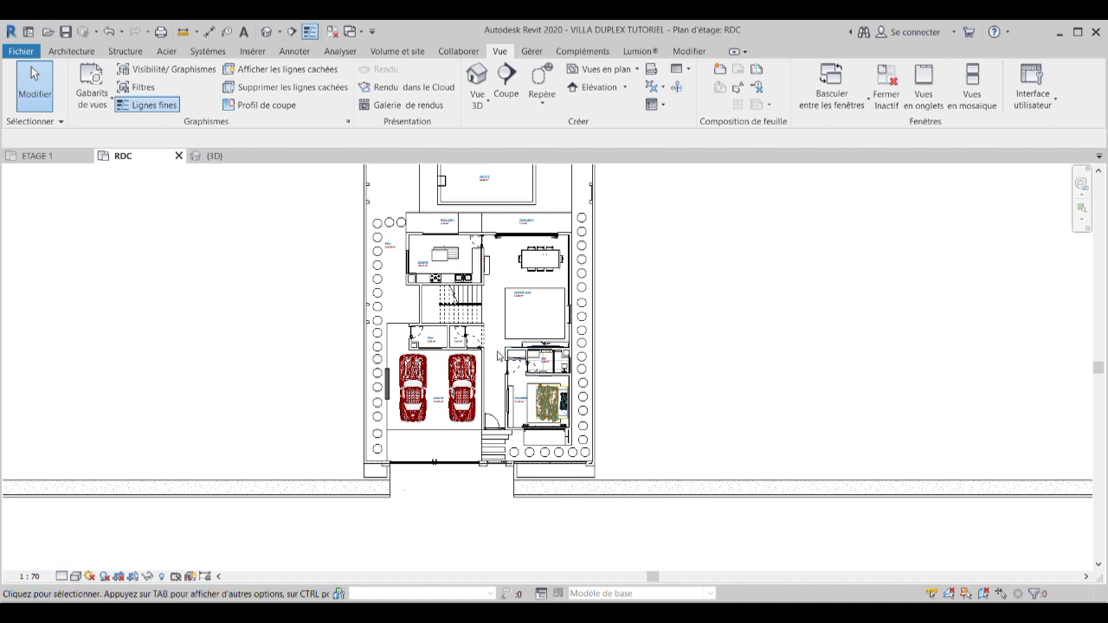
Zoom out and pan slightly to recentre the RDC plan from the rear pool to the two-car garage.
scroll(481, 301, up, 2)
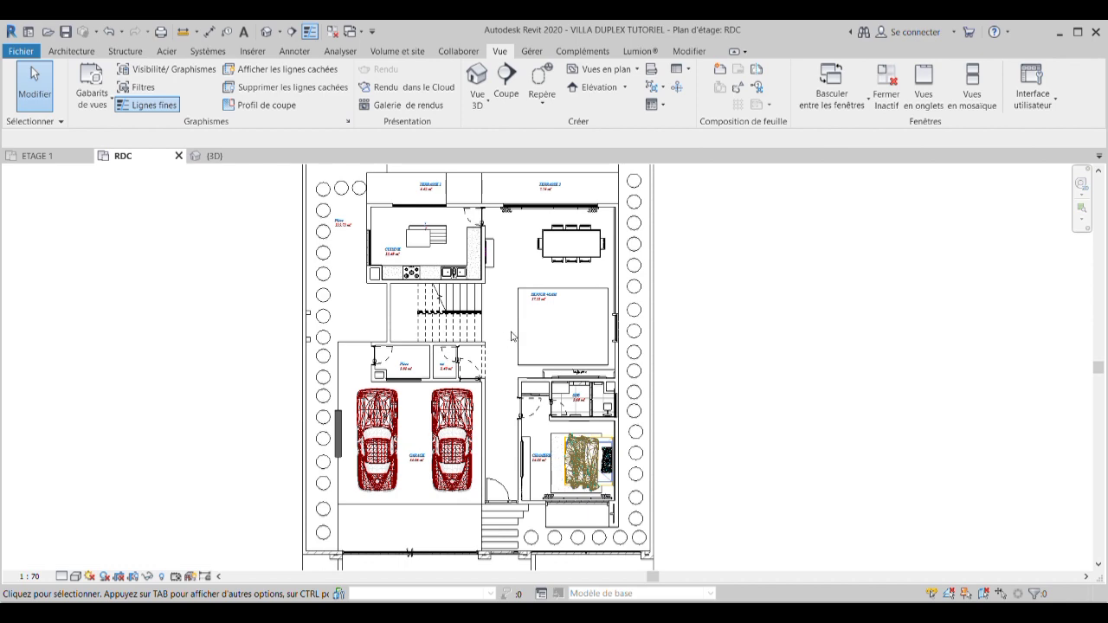
scroll(509, 339, down, 1)
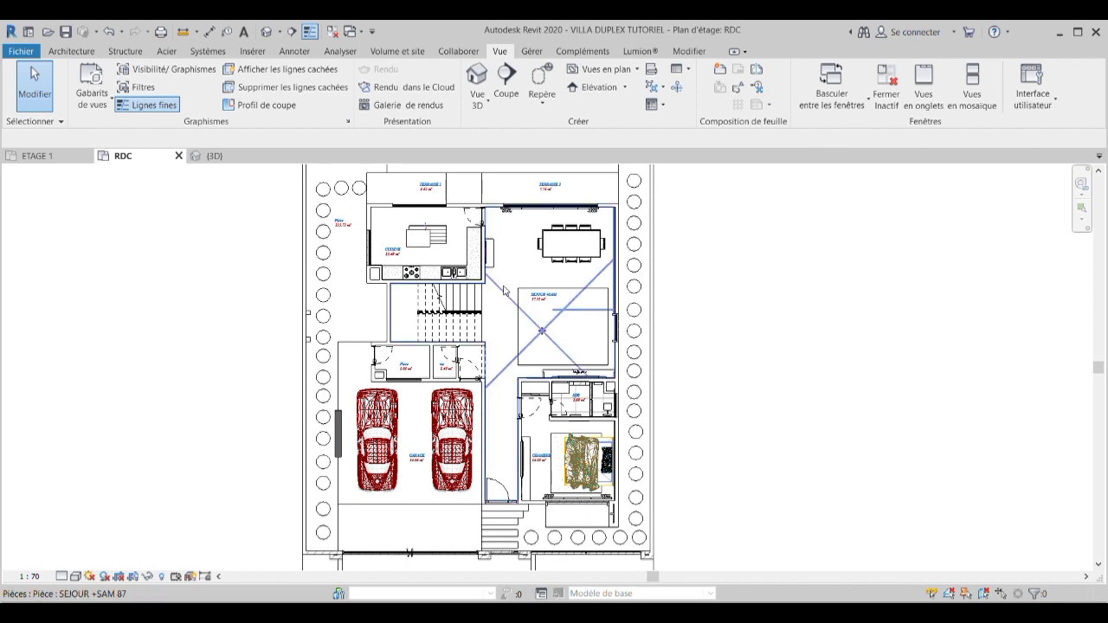
scroll(504, 346, down, 1)
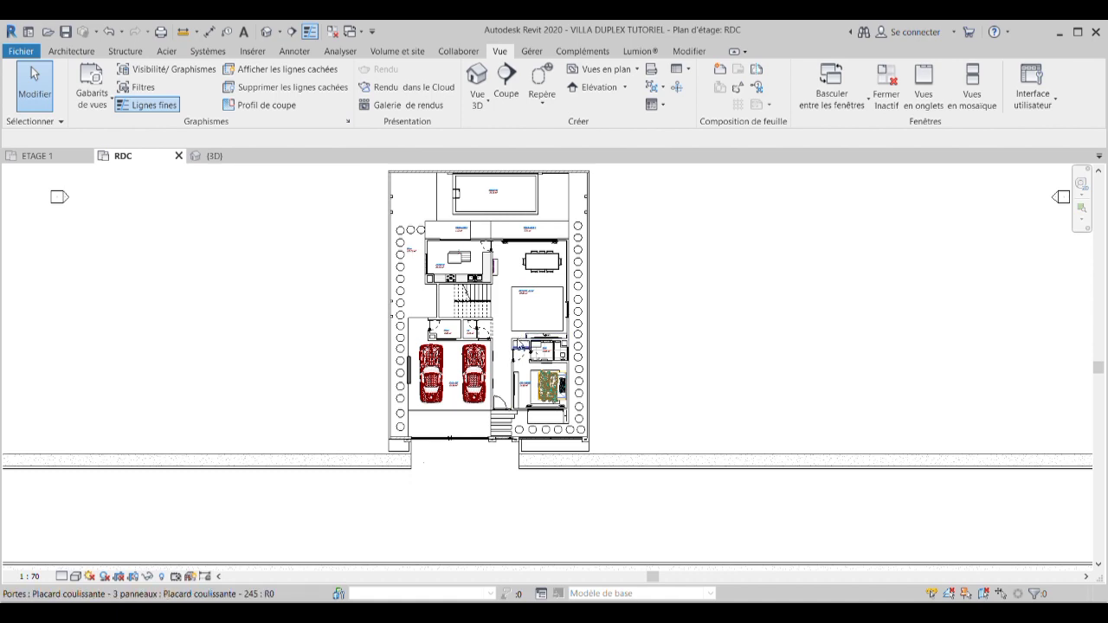
middle_drag(516, 345, 521, 354)
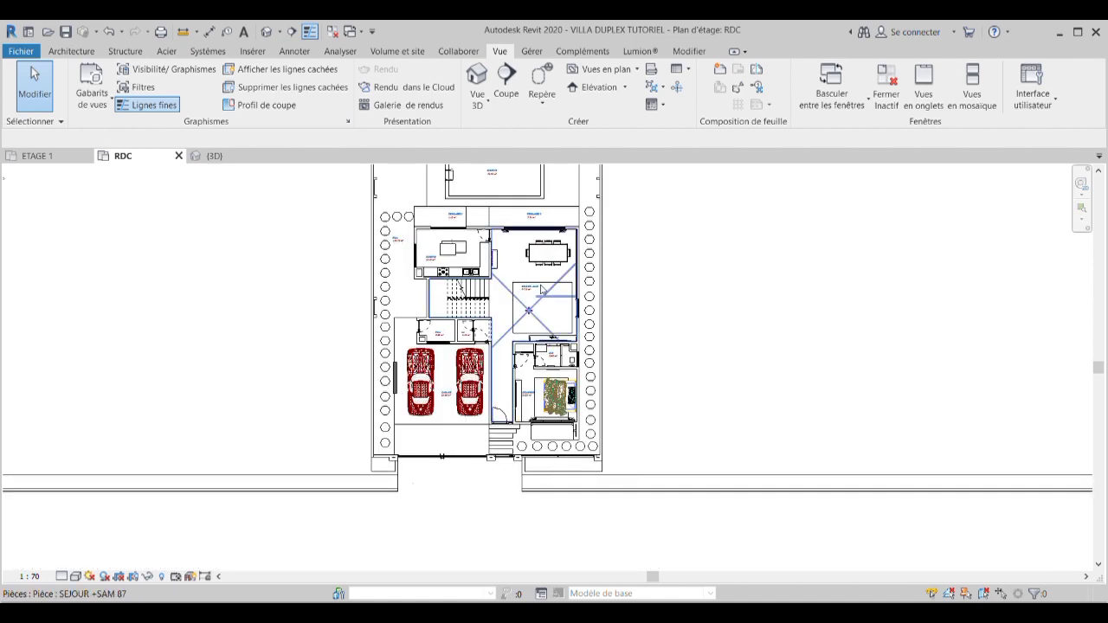
scroll(553, 370, up, 1)
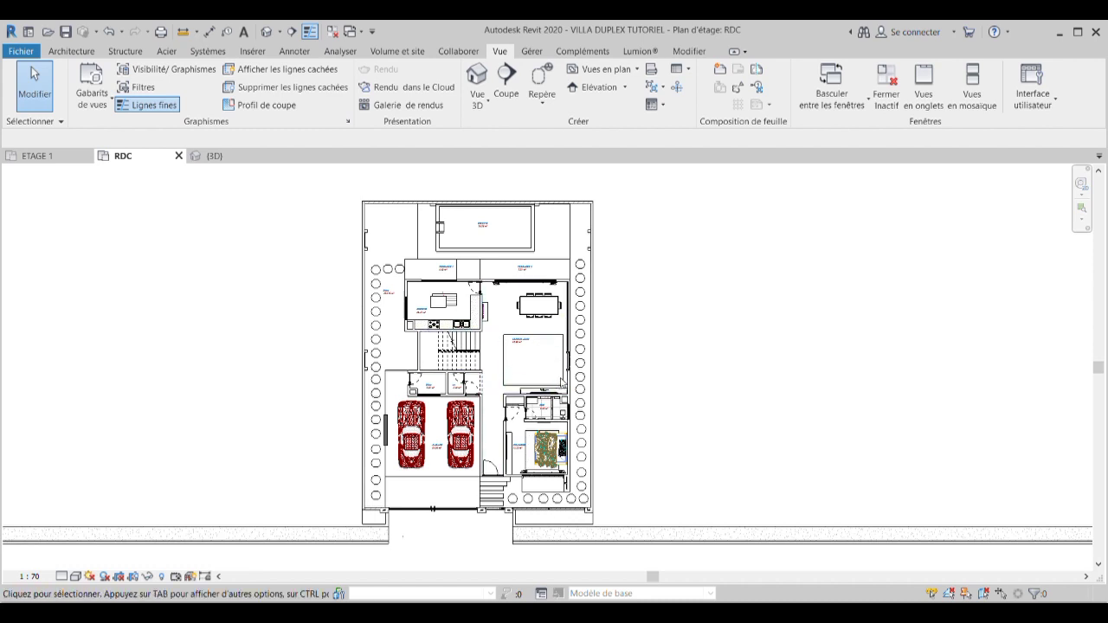
scroll(561, 359, down, 2)
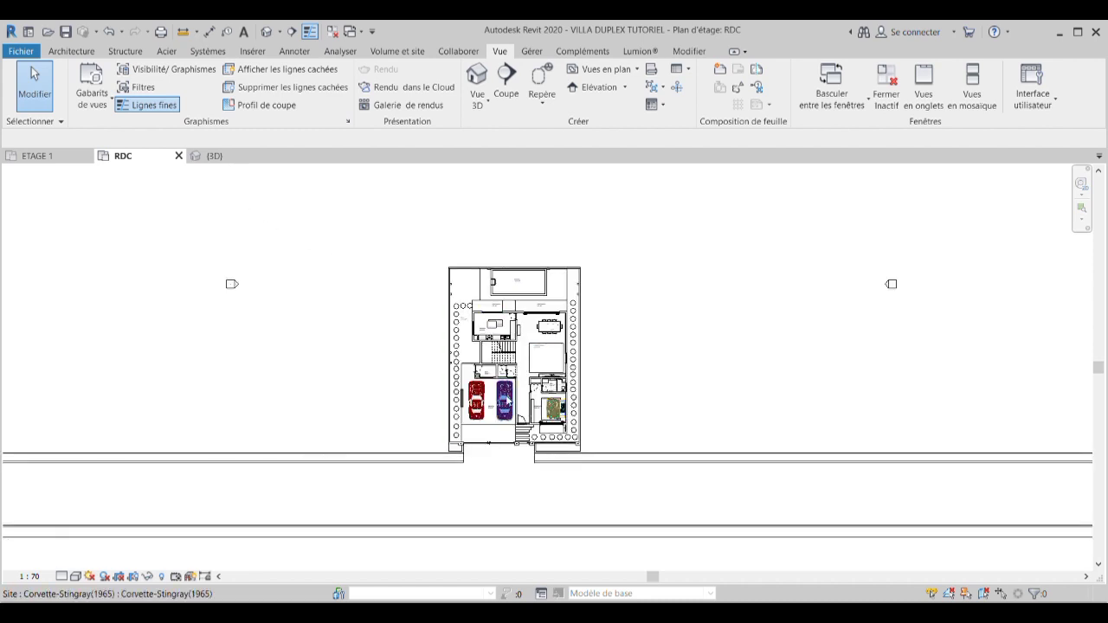
scroll(606, 378, up, 1)
scroll(585, 246, up, 1)
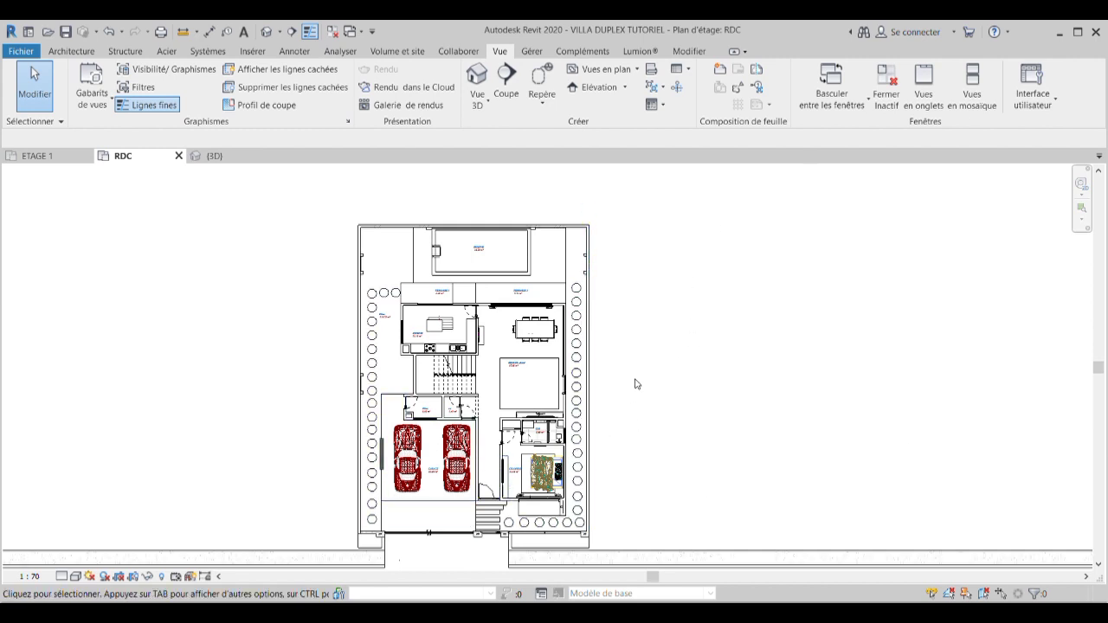
scroll(424, 450, up, 1)
scroll(403, 438, down, 2)
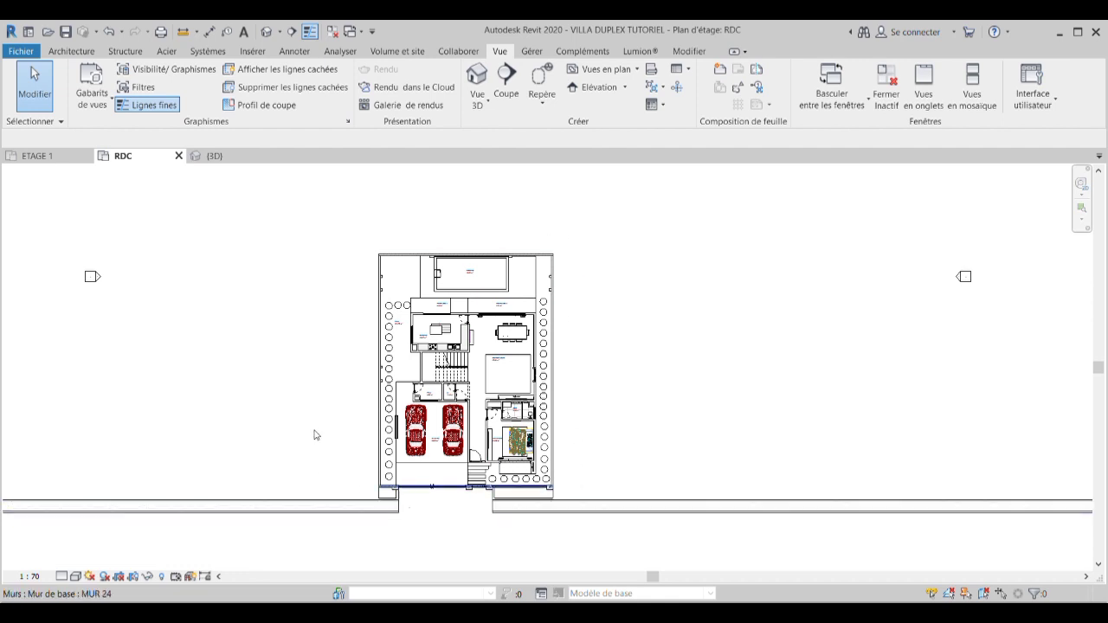
scroll(473, 357, up, 1)
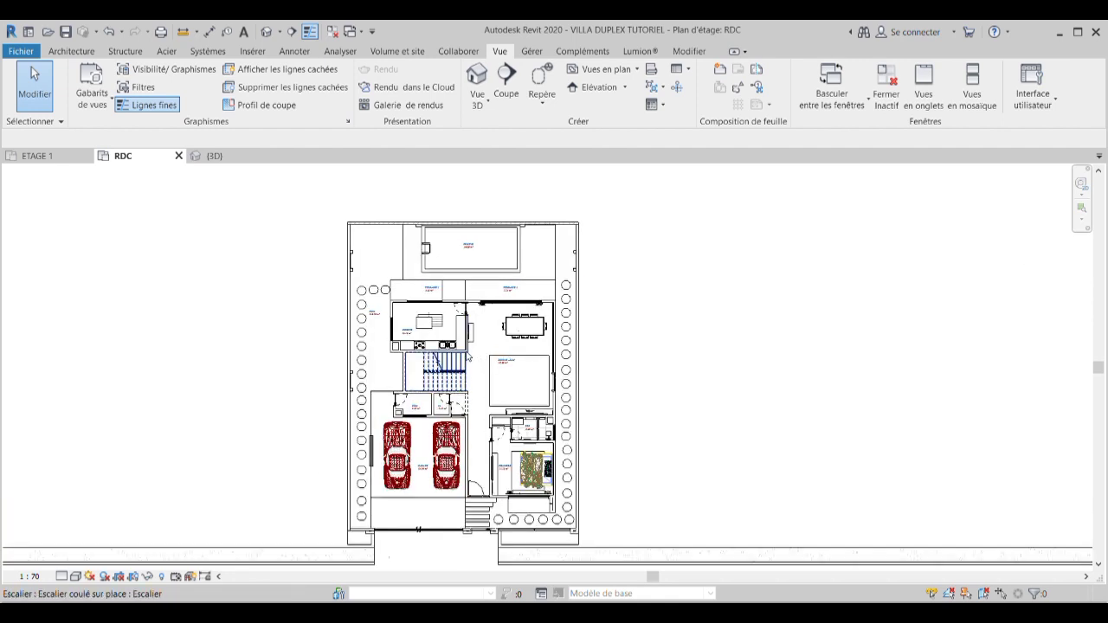
scroll(500, 270, up, 1)
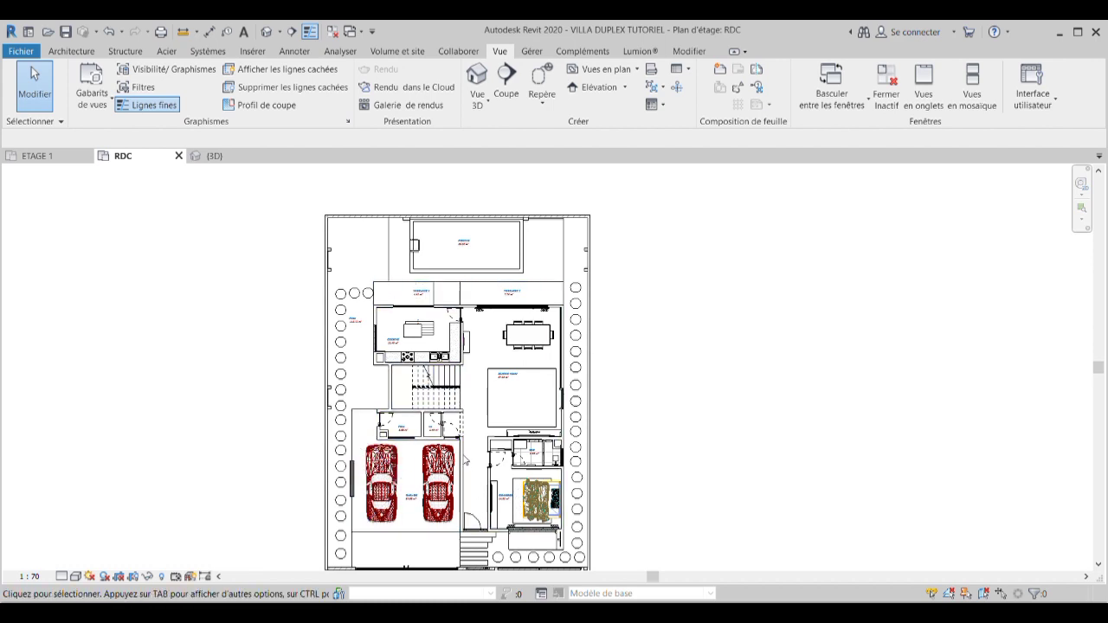
scroll(523, 390, down, 1)
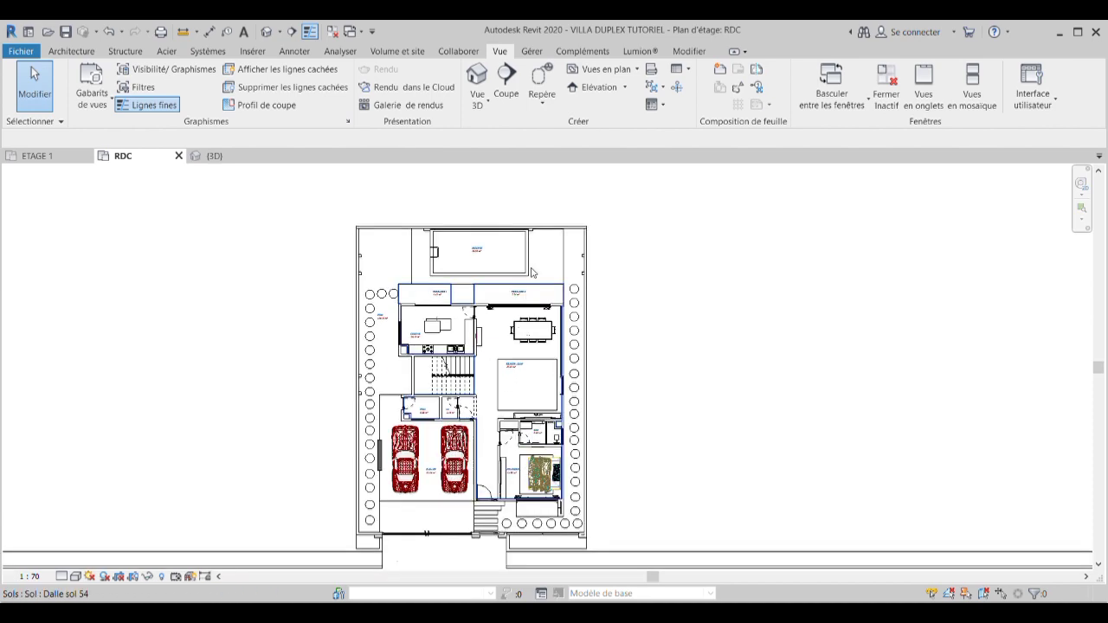
scroll(532, 277, down, 1)
scroll(535, 243, up, 1)
scroll(541, 260, up, 1)
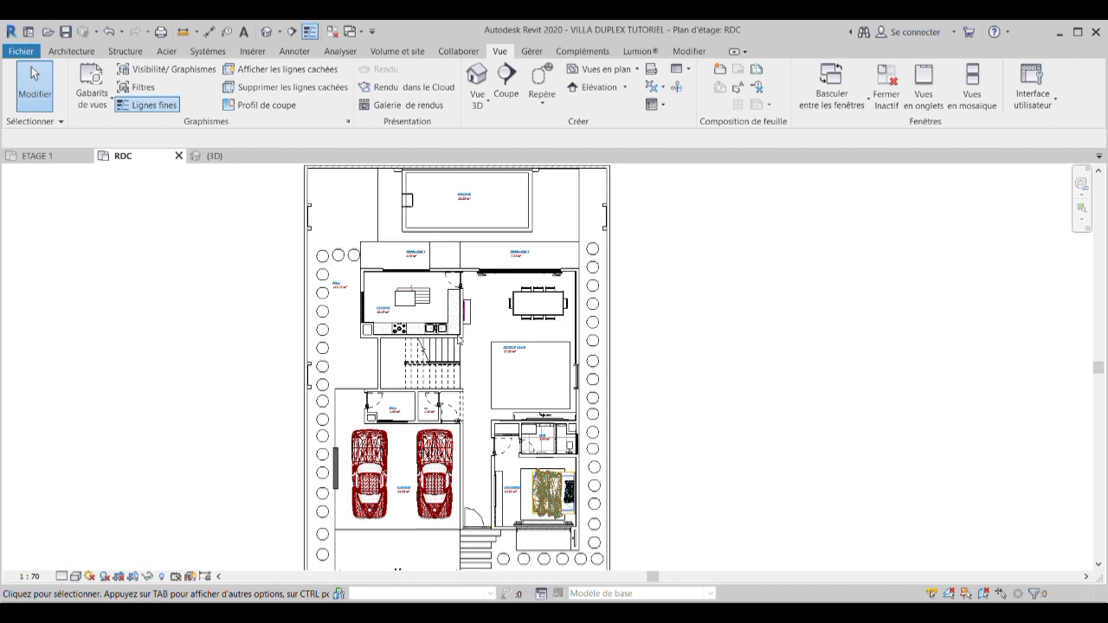
scroll(450, 320, down, 1)
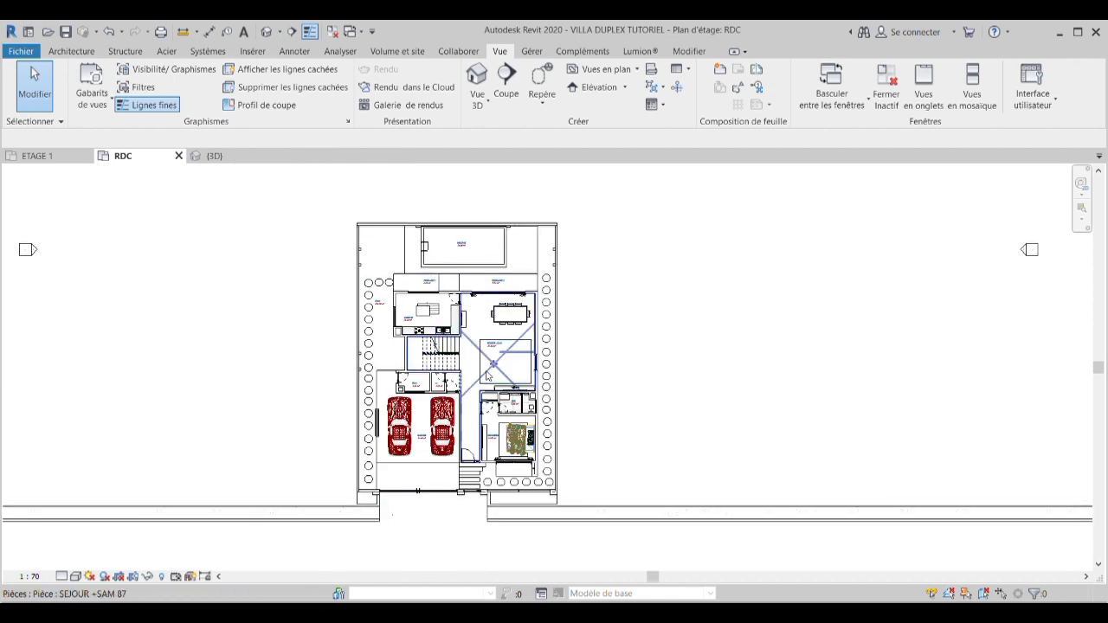
scroll(486, 332, up, 1)
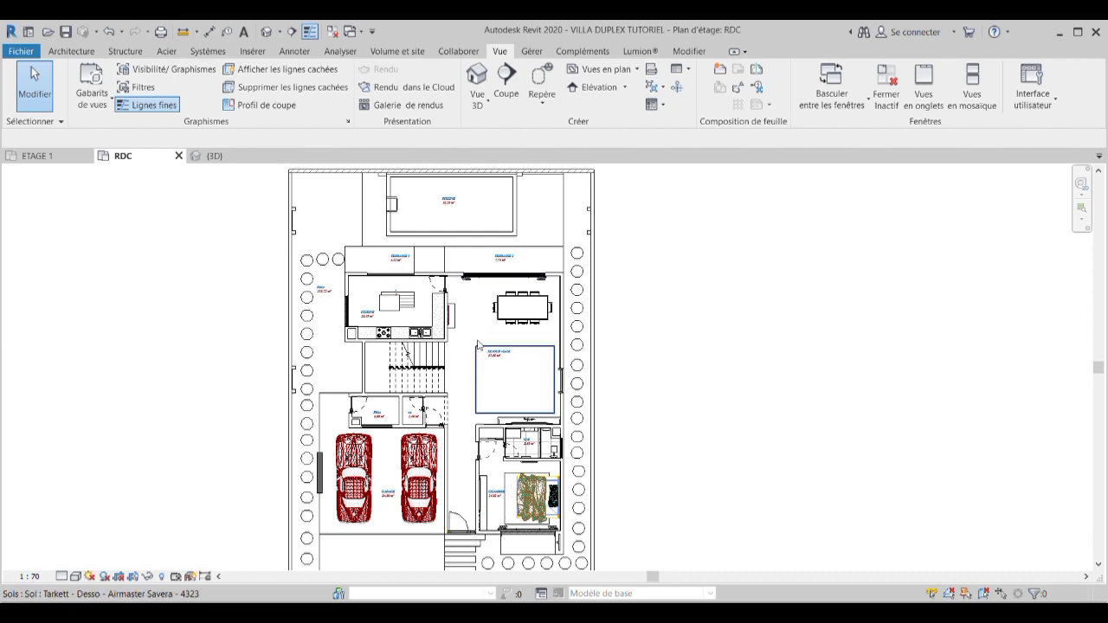
scroll(465, 375, down, 2)
scroll(465, 377, down, 1)
scroll(463, 382, up, 2)
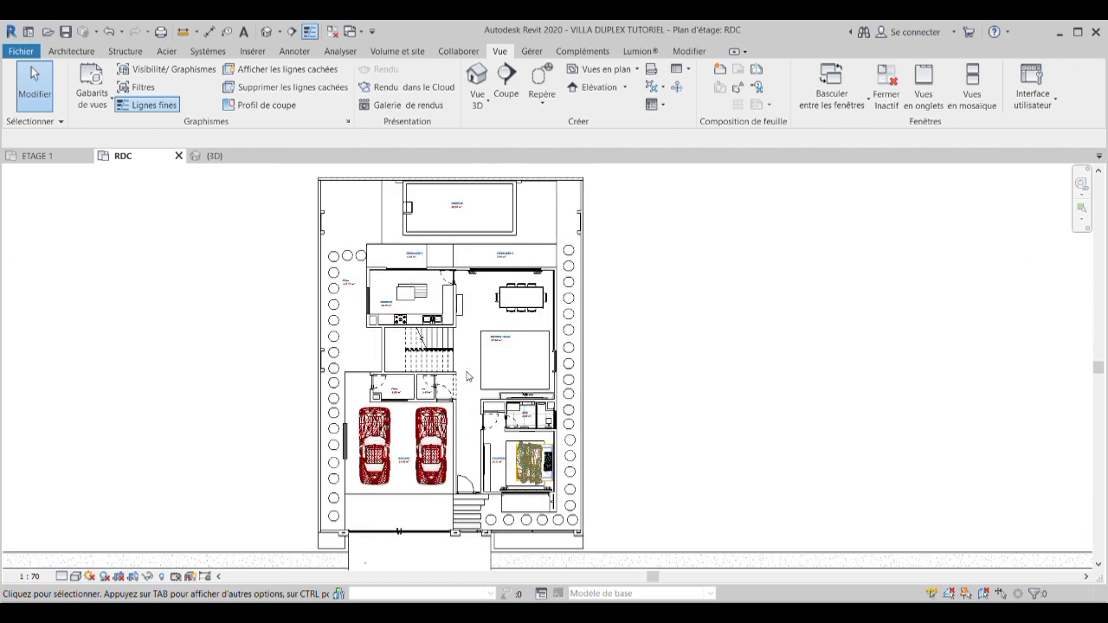
scroll(481, 385, down, 2)
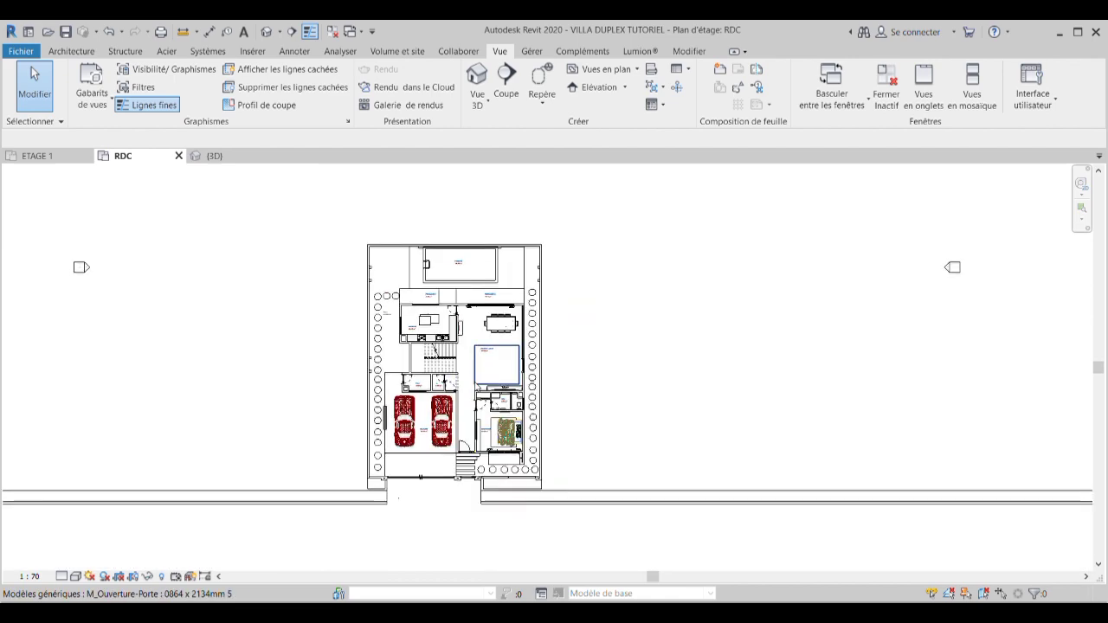
scroll(485, 407, up, 1)
scroll(484, 411, up, 2)
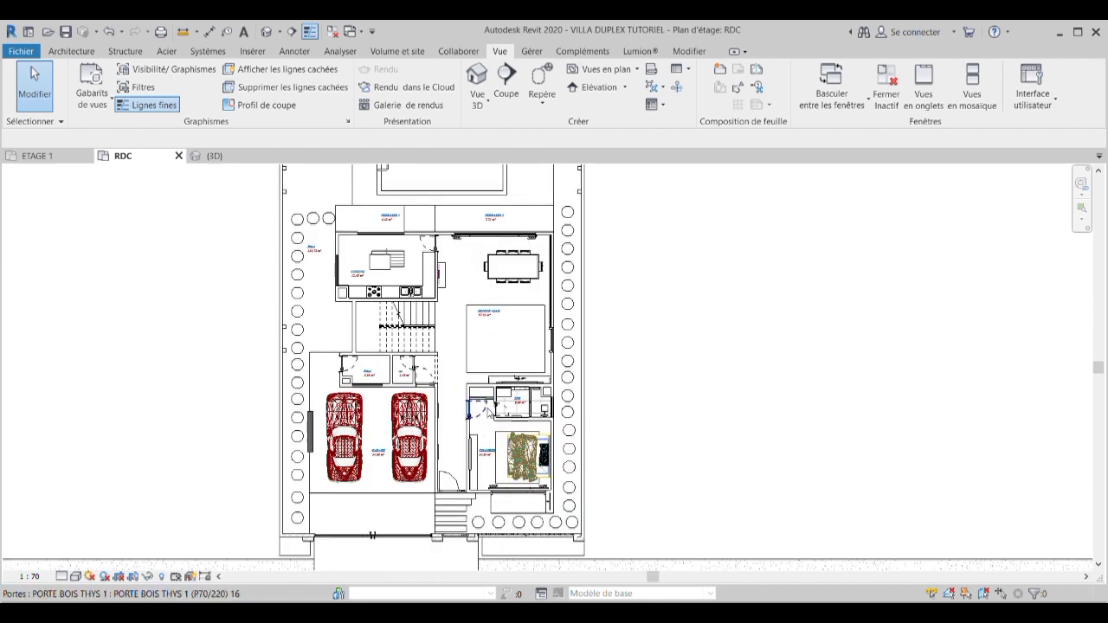
scroll(482, 381, down, 2)
scroll(486, 294, up, 2)
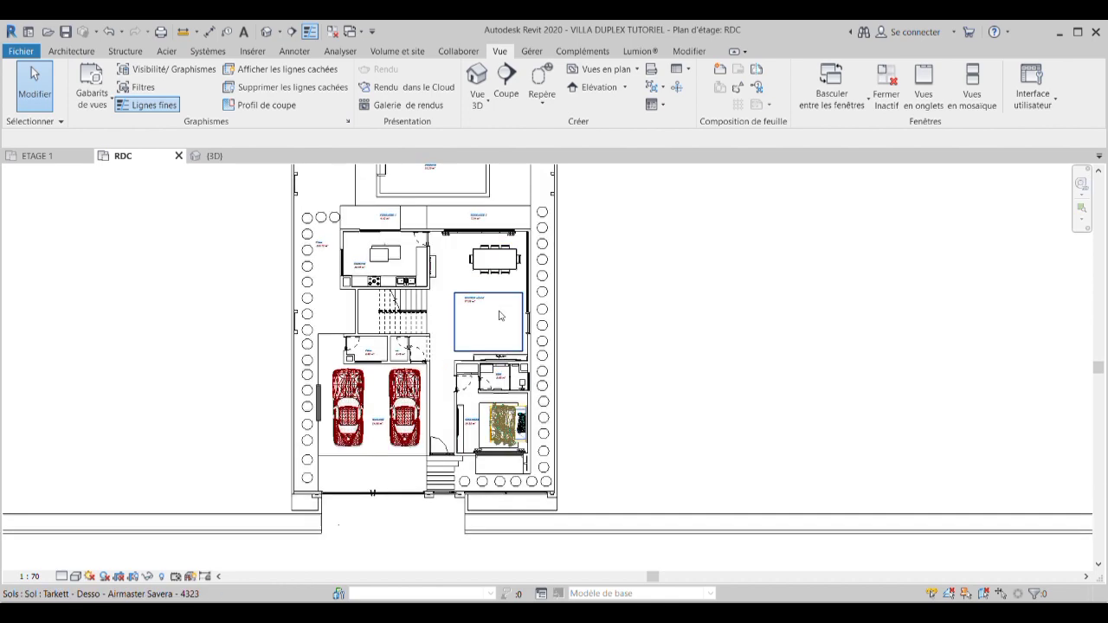
scroll(486, 294, up, 1)
scroll(455, 415, down, 1)
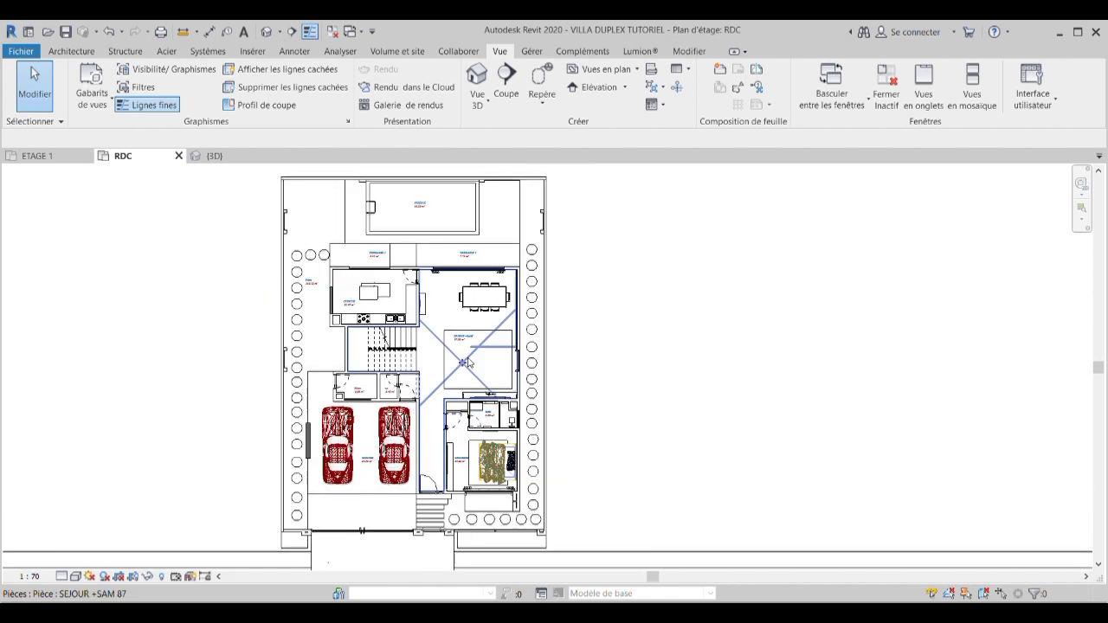
scroll(468, 363, up, 1)
scroll(467, 363, up, 1)
scroll(460, 390, down, 2)
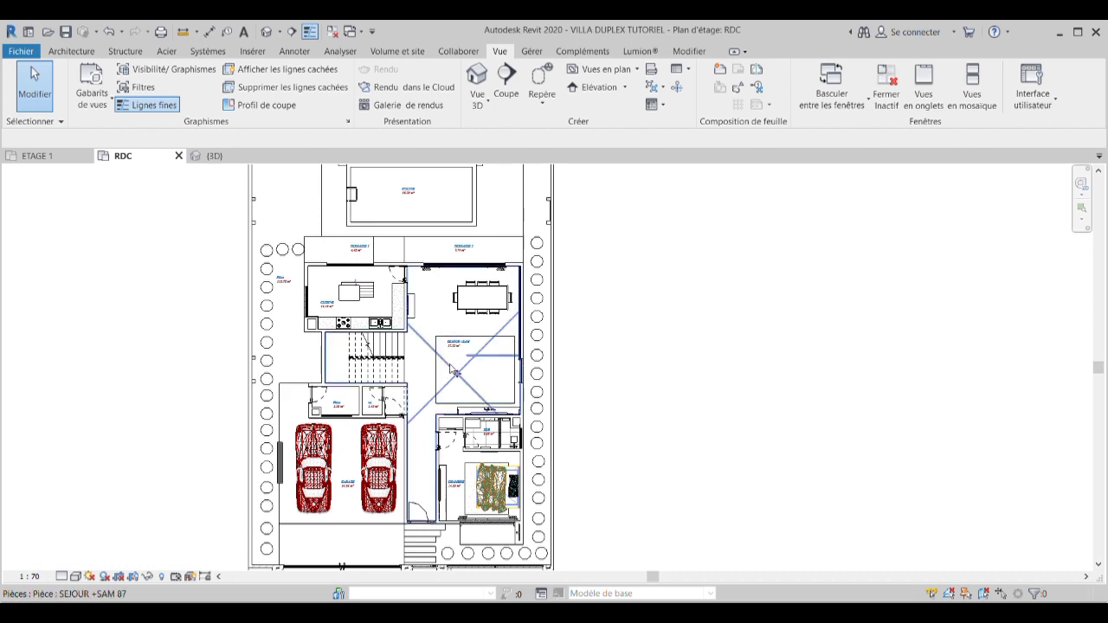
scroll(451, 369, up, 1)
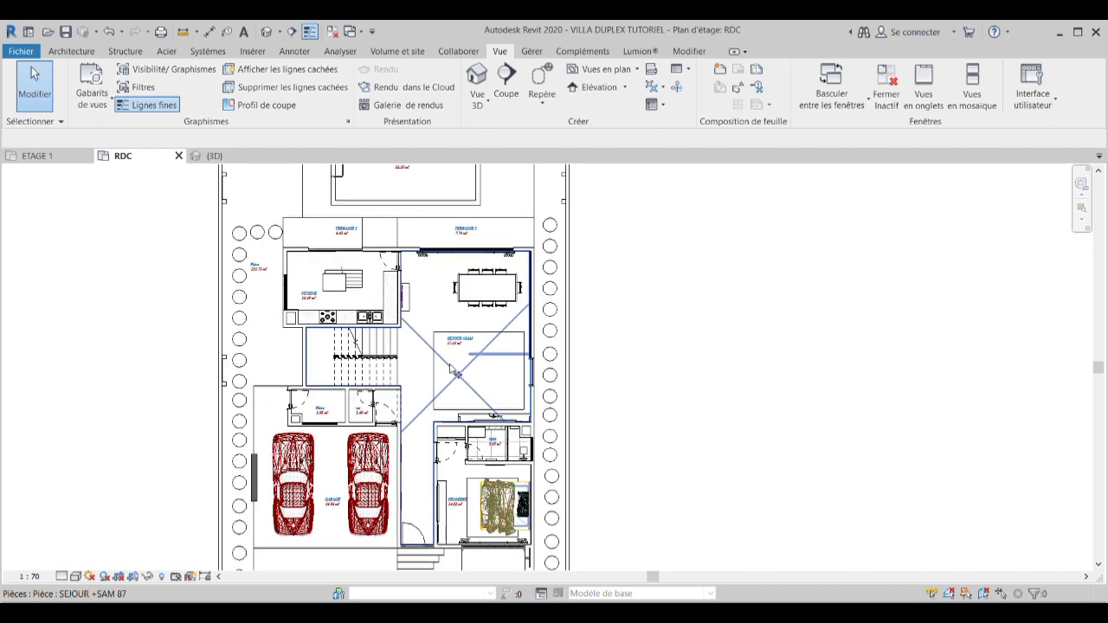
scroll(451, 367, down, 2)
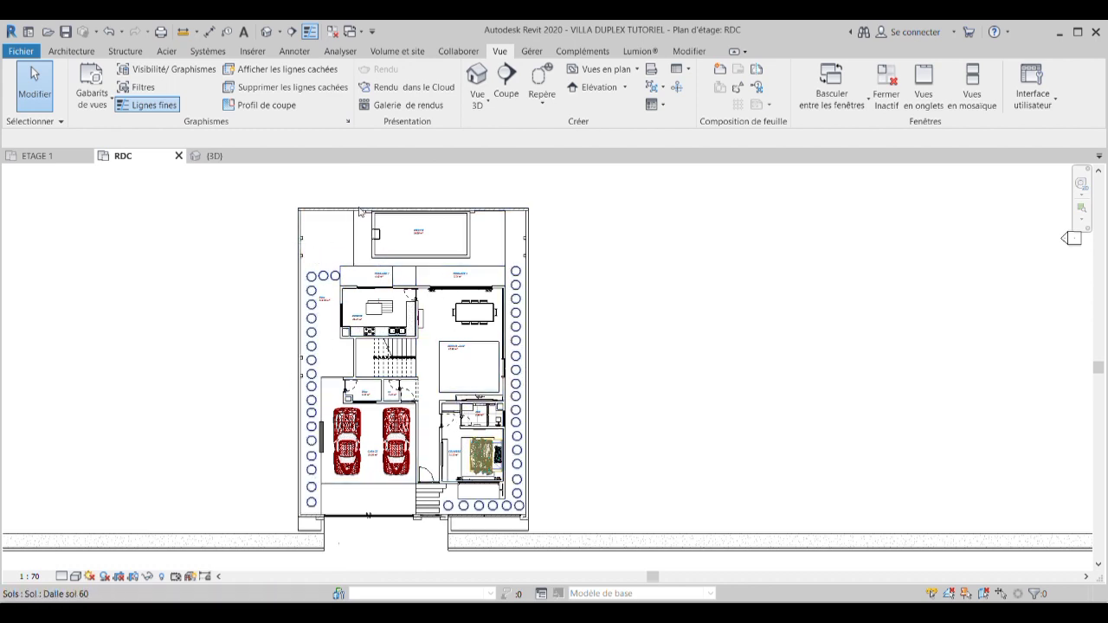
scroll(456, 462, up, 2)
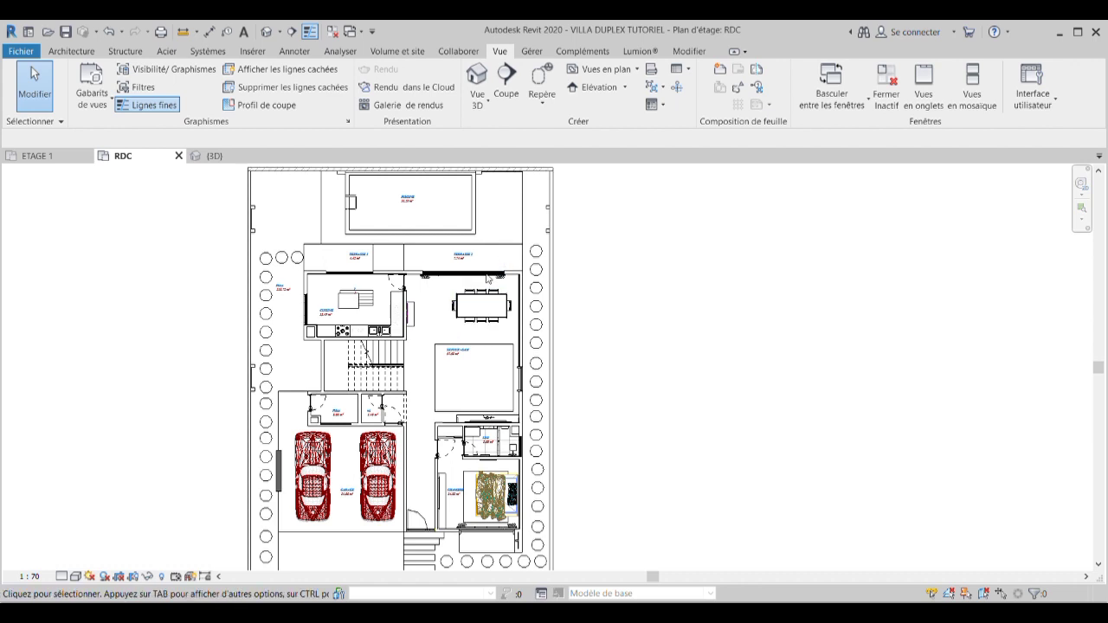
scroll(467, 432, down, 1)
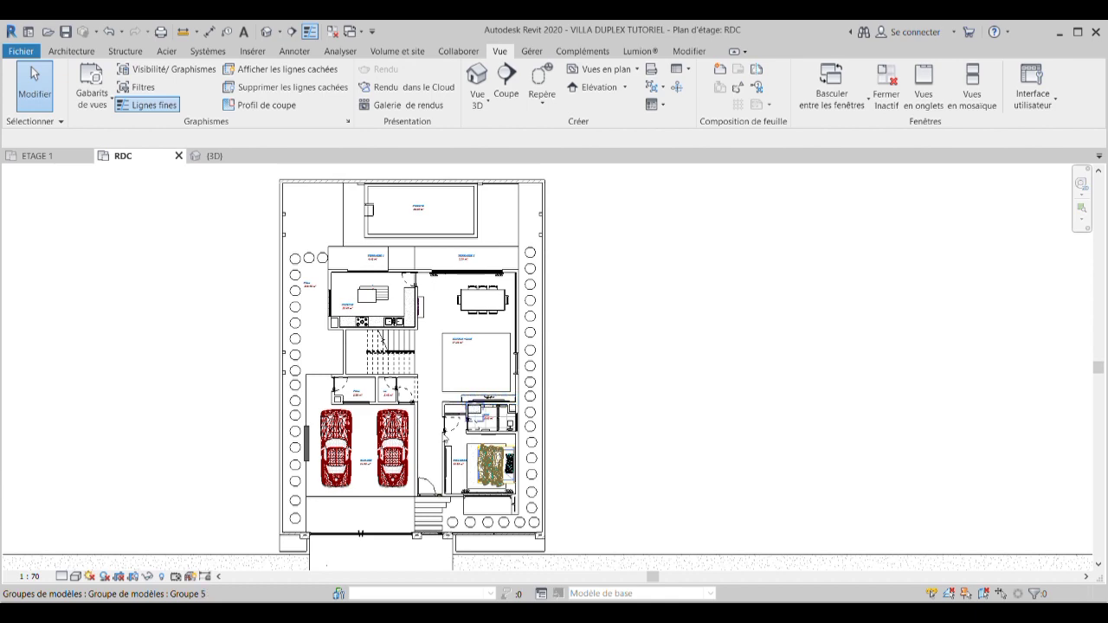
scroll(459, 426, up, 1)
scroll(458, 426, down, 1)
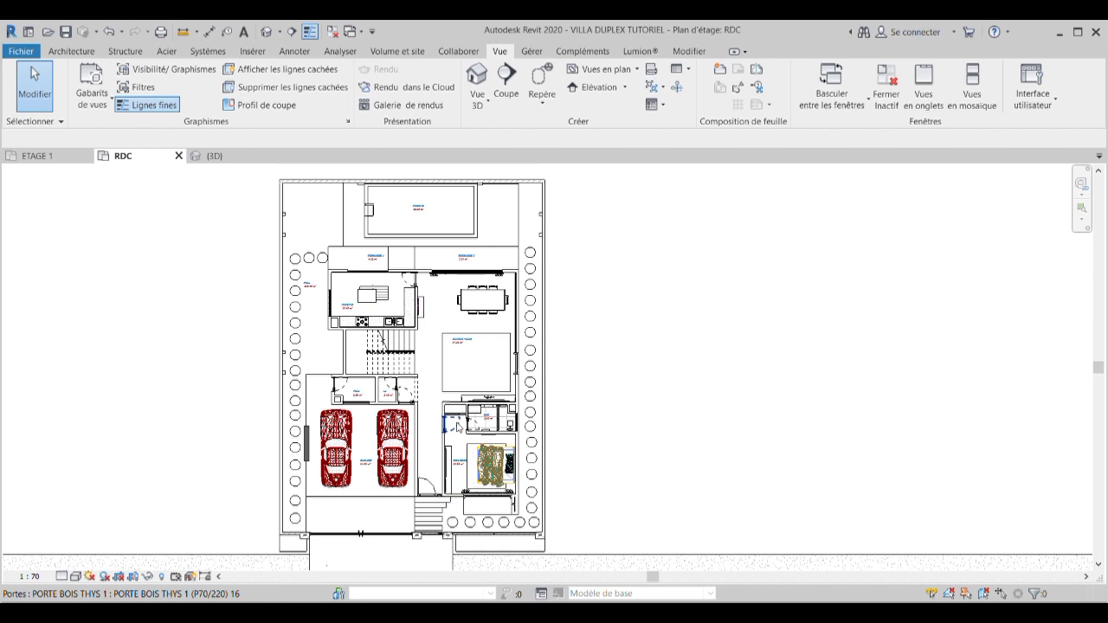
scroll(459, 426, up, 2)
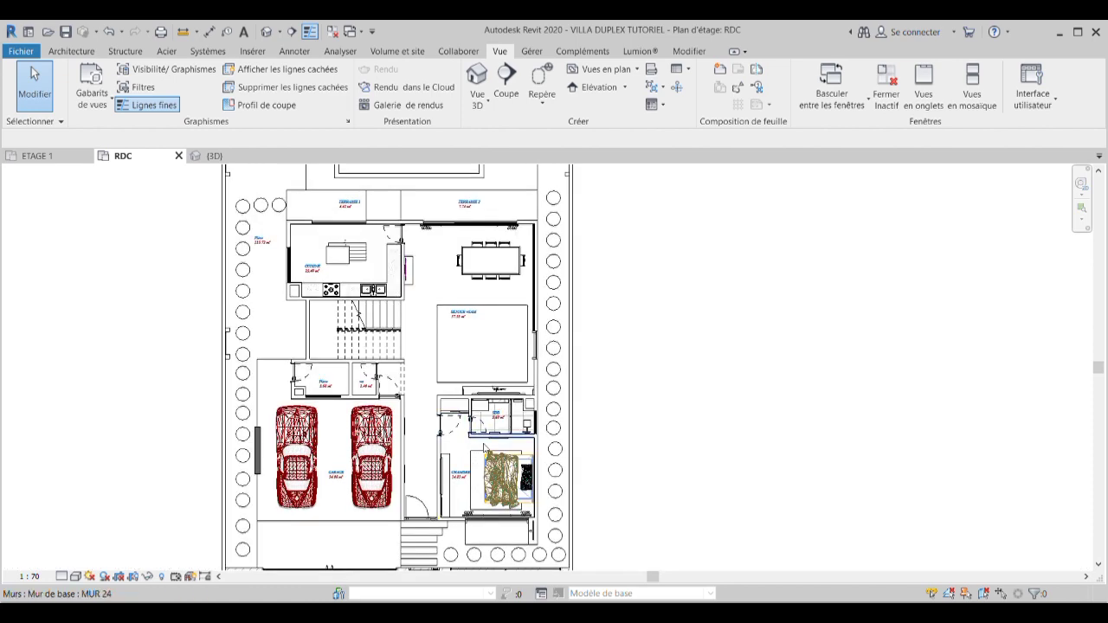
scroll(483, 454, down, 1)
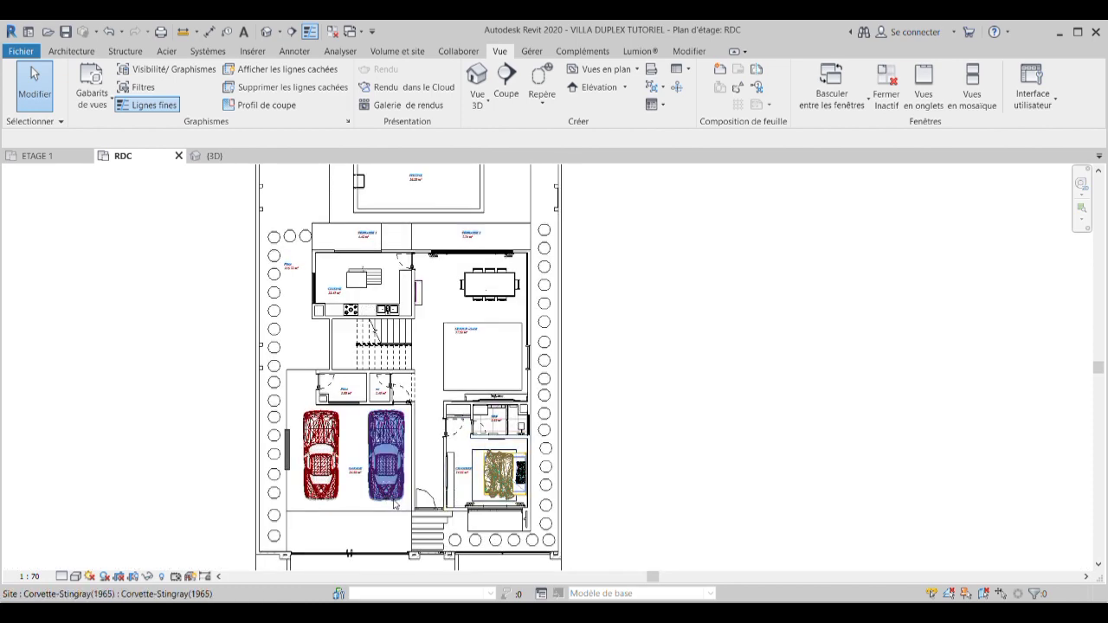
scroll(340, 252, up, 1)
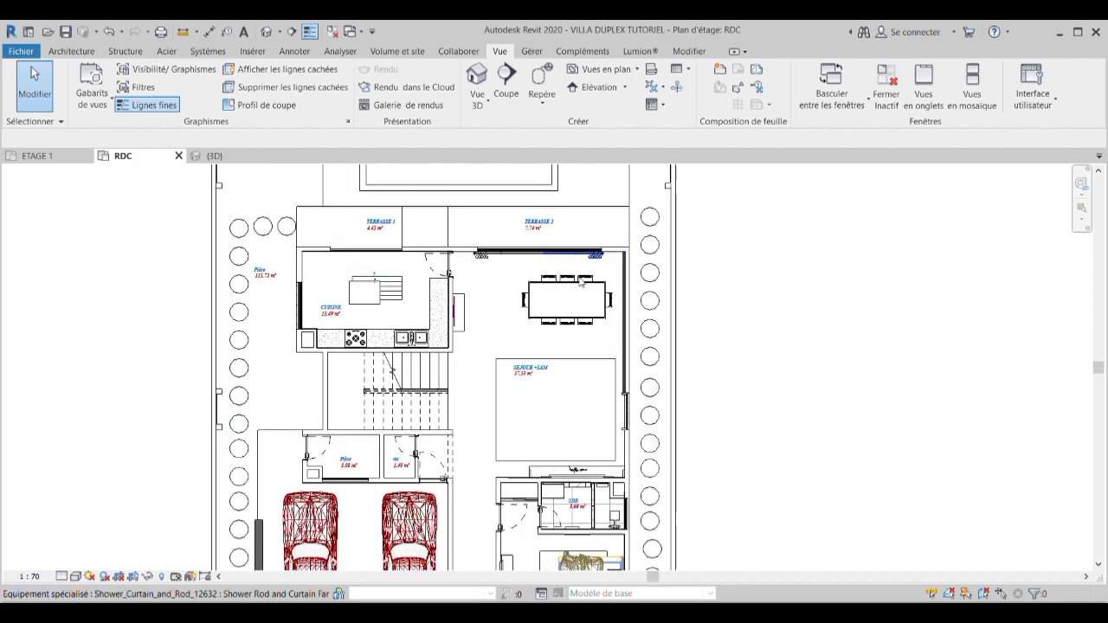
scroll(471, 293, down, 1)
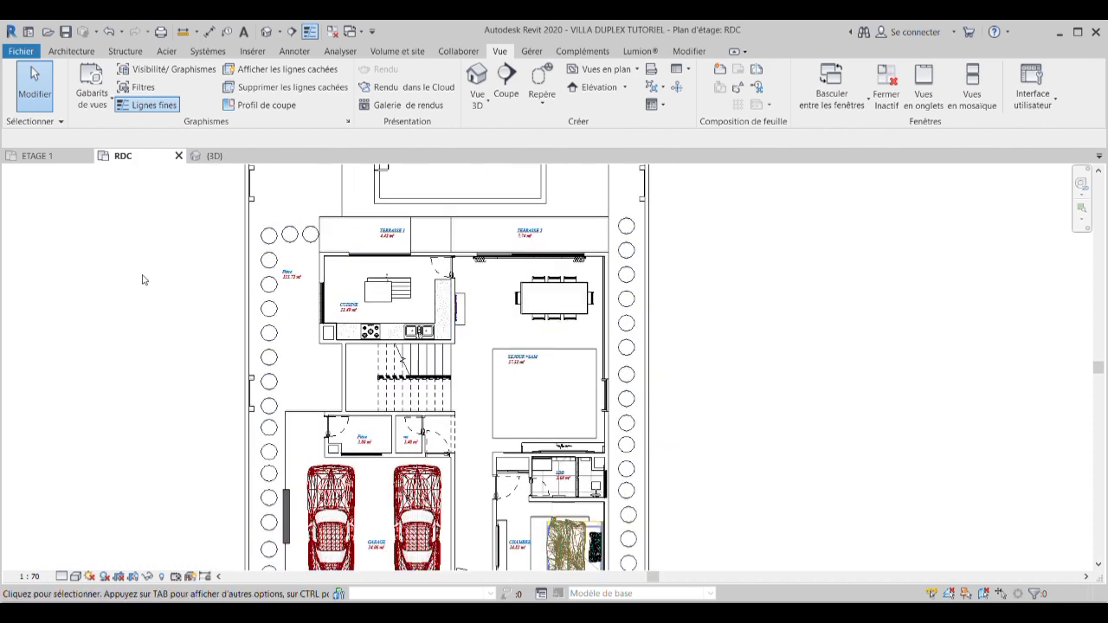
scroll(424, 339, down, 1)
scroll(424, 339, up, 2)
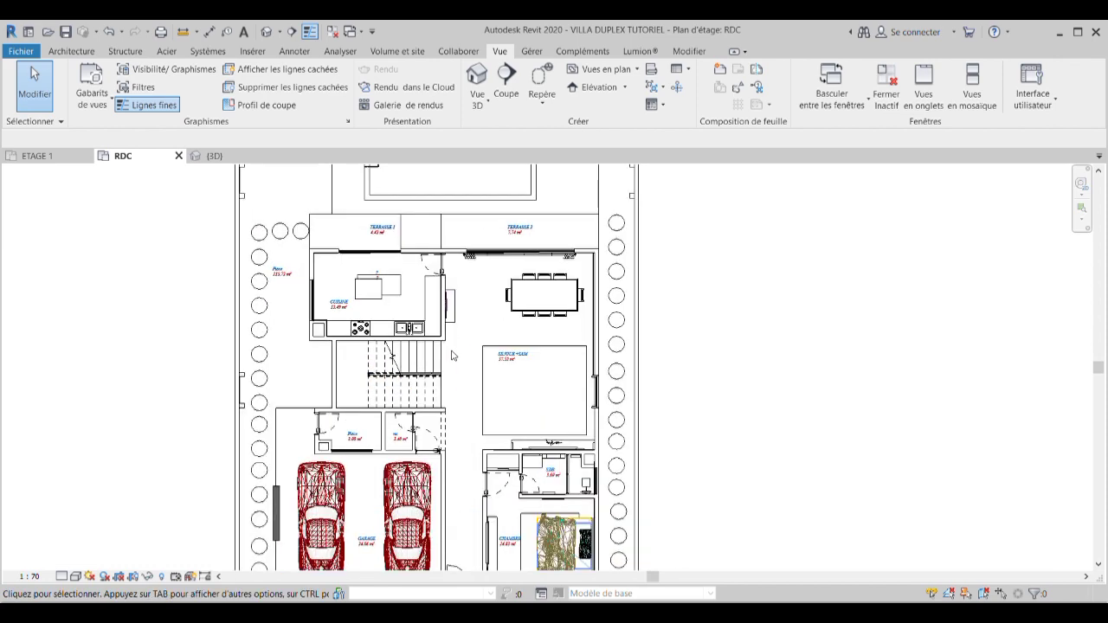
scroll(496, 364, down, 2)
scroll(496, 364, down, 1)
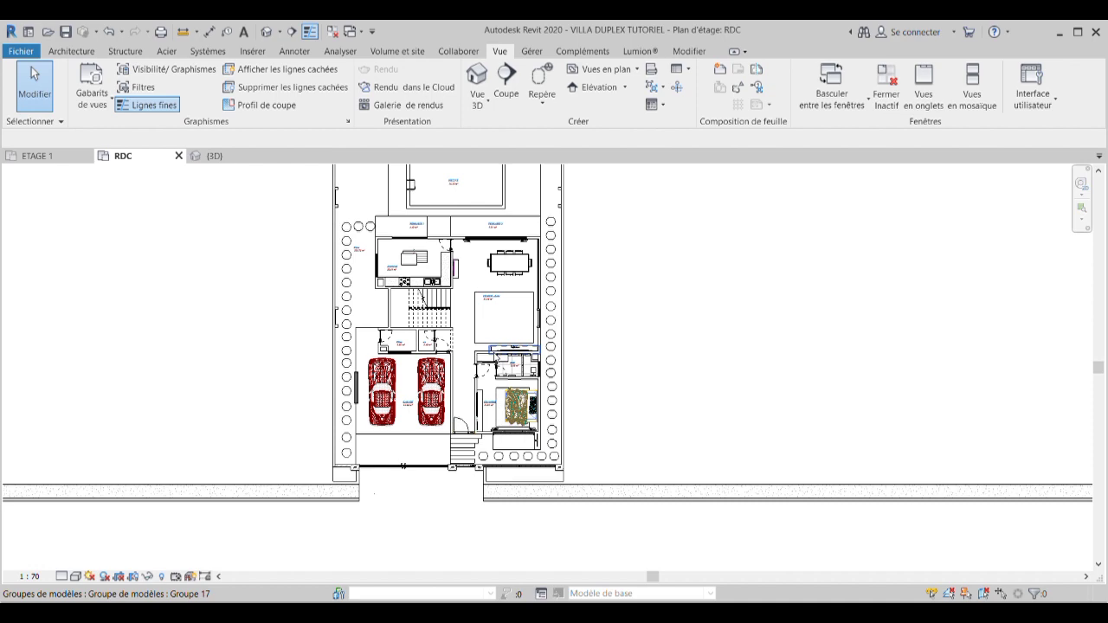
scroll(491, 349, up, 1)
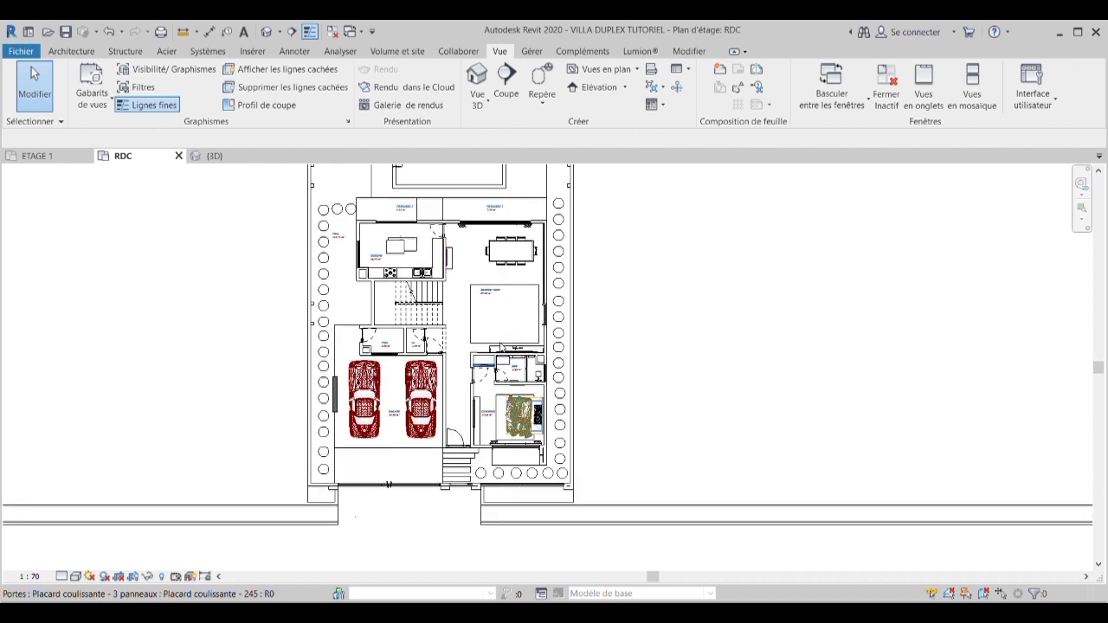
scroll(450, 286, up, 1)
scroll(415, 242, down, 1)
scroll(387, 213, up, 1)
scroll(387, 213, up, 2)
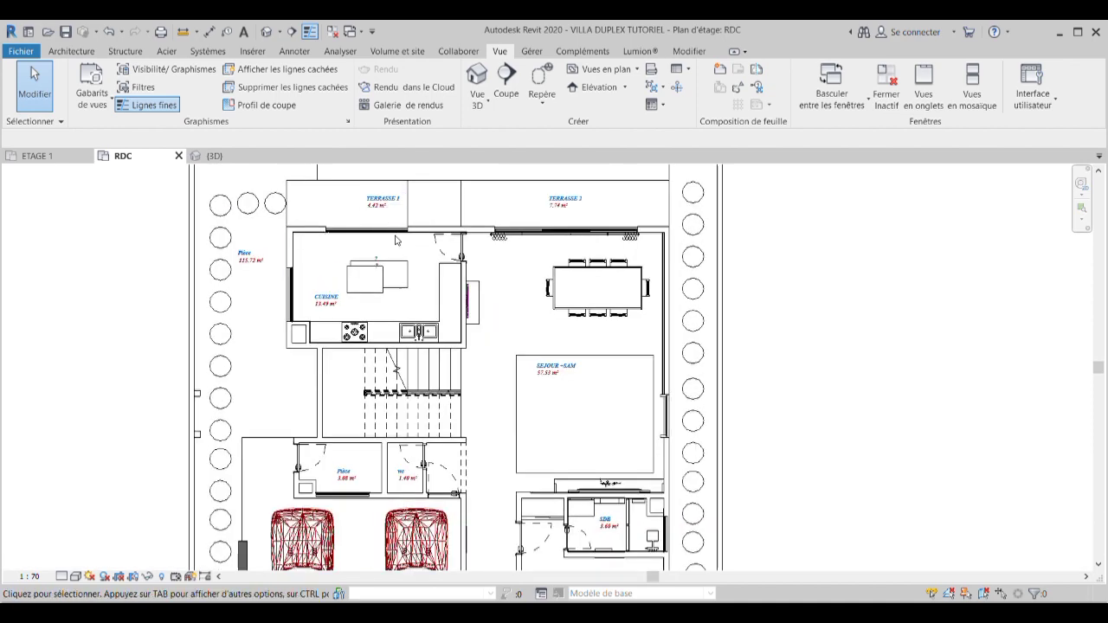
scroll(505, 295, down, 1)
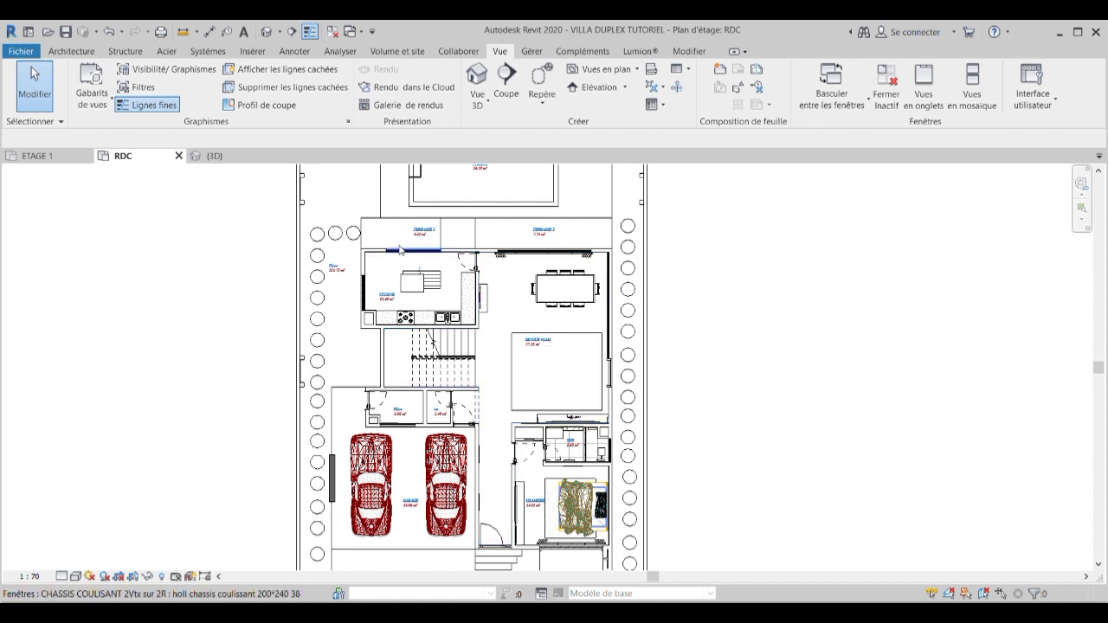
scroll(403, 245, up, 2)
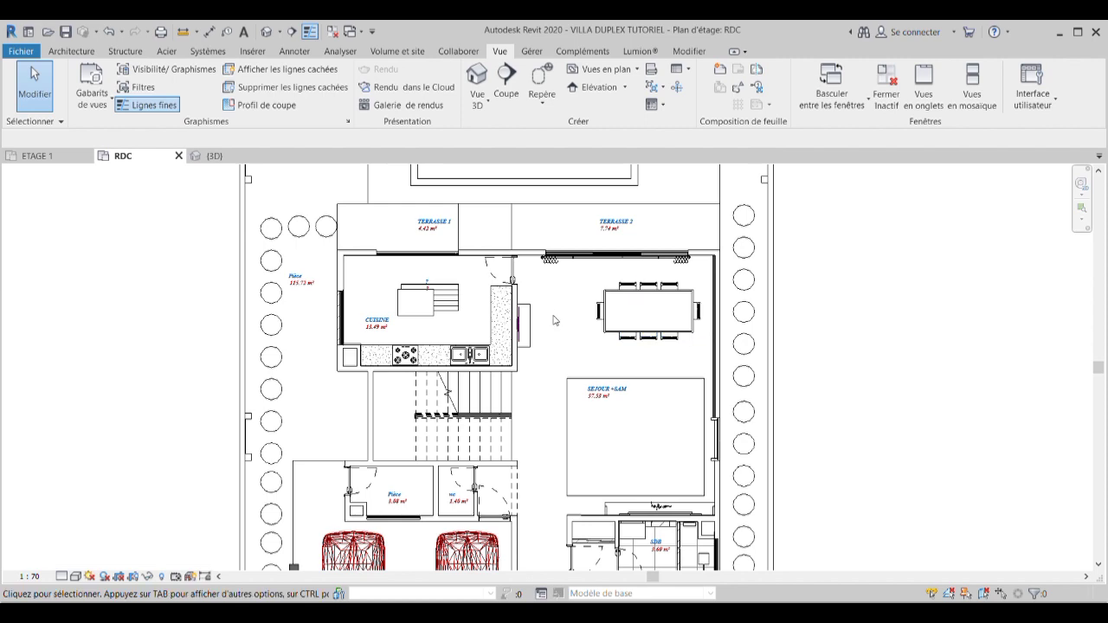
scroll(559, 303, down, 2)
scroll(558, 302, down, 2)
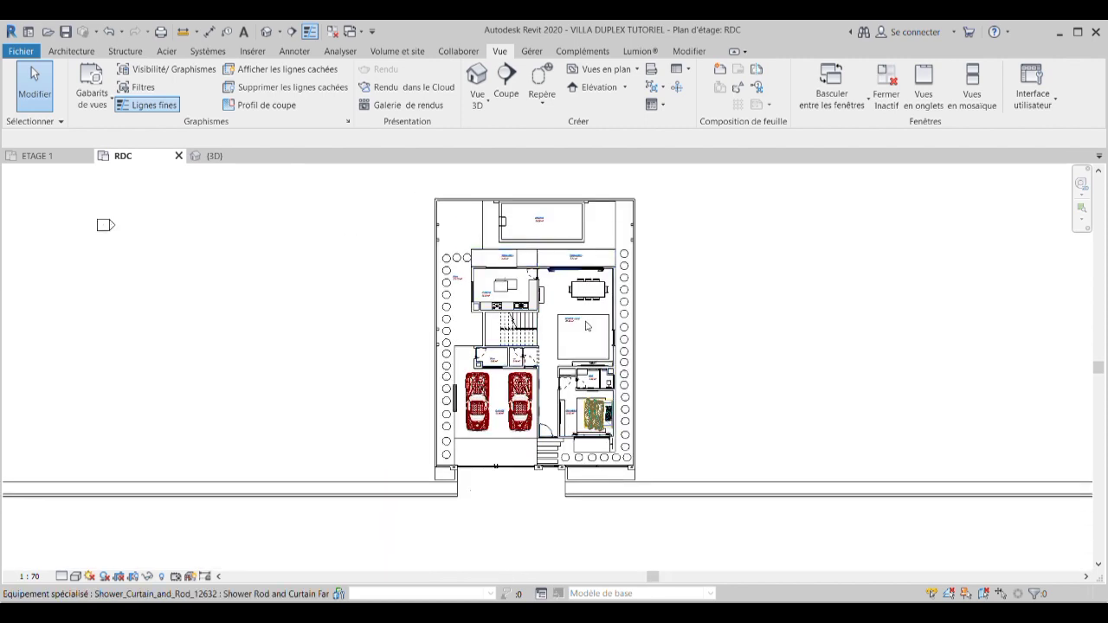
scroll(605, 330, up, 1)
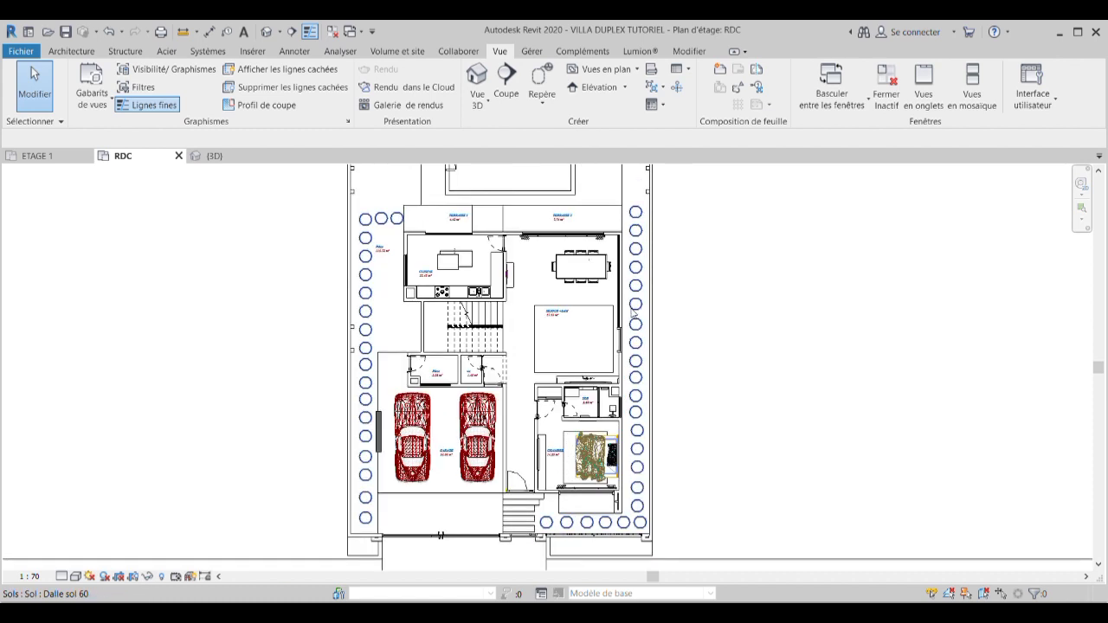
scroll(632, 320, up, 1)
scroll(629, 321, up, 1)
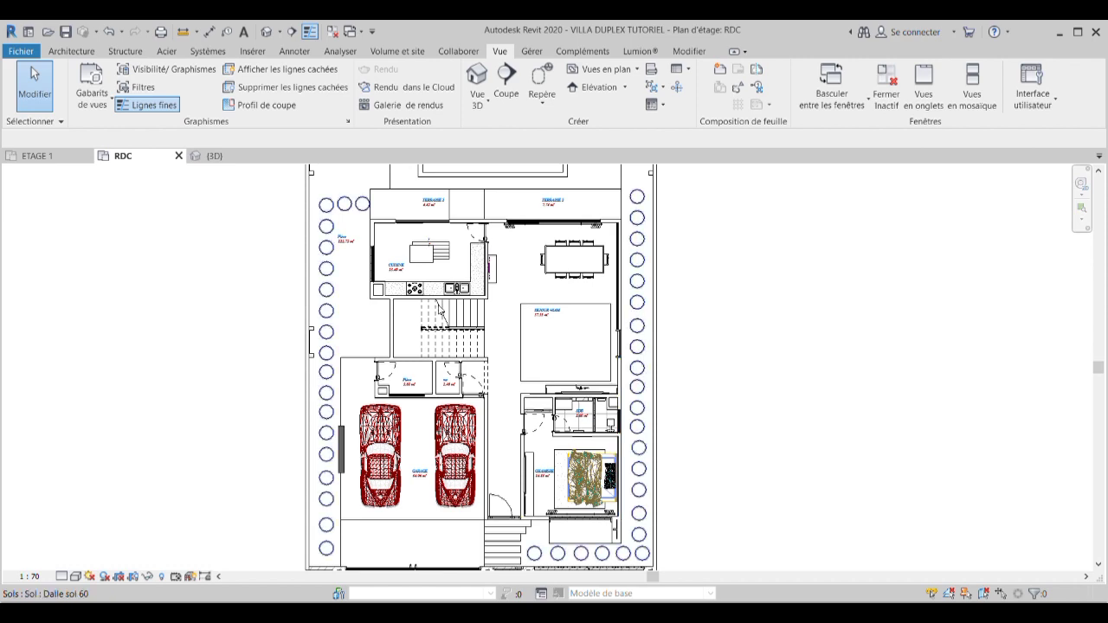
click(50, 161)
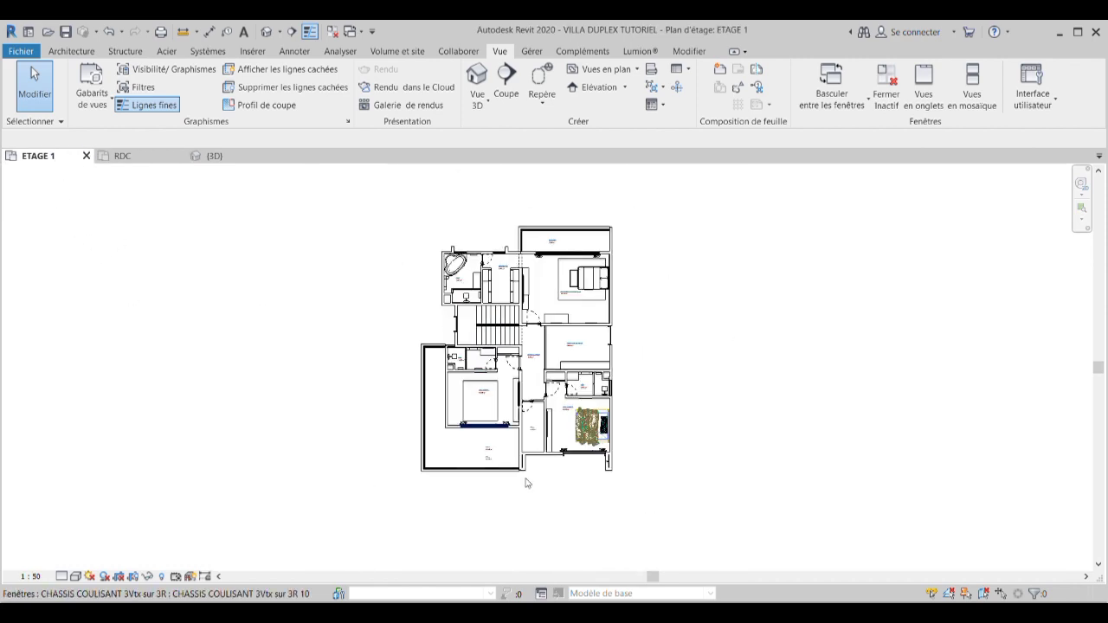
scroll(589, 334, up, 1)
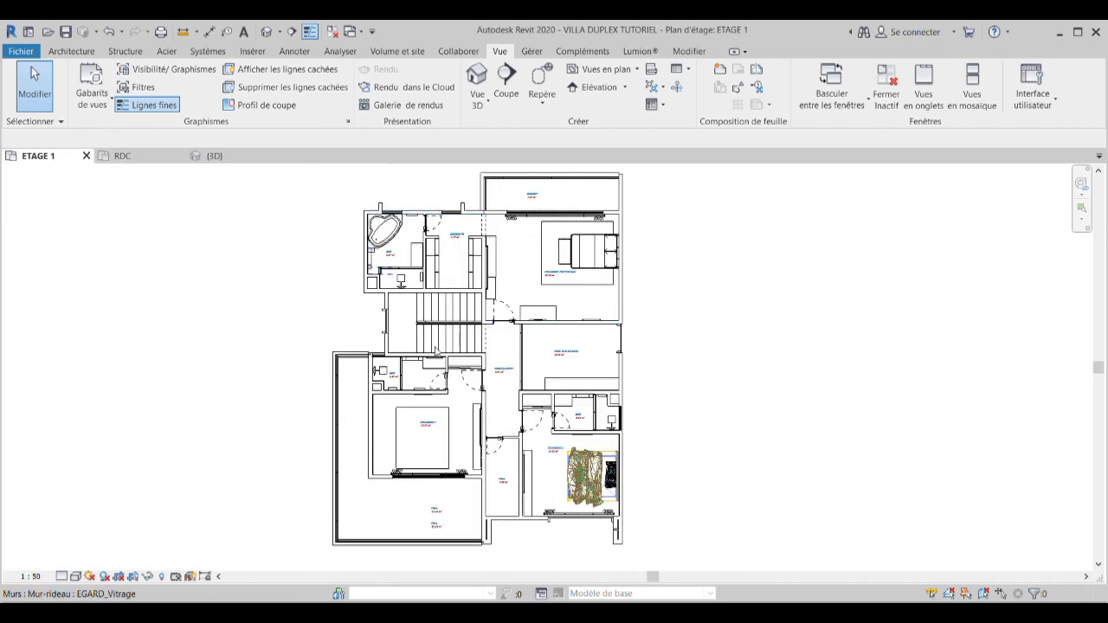
scroll(416, 284, down, 1)
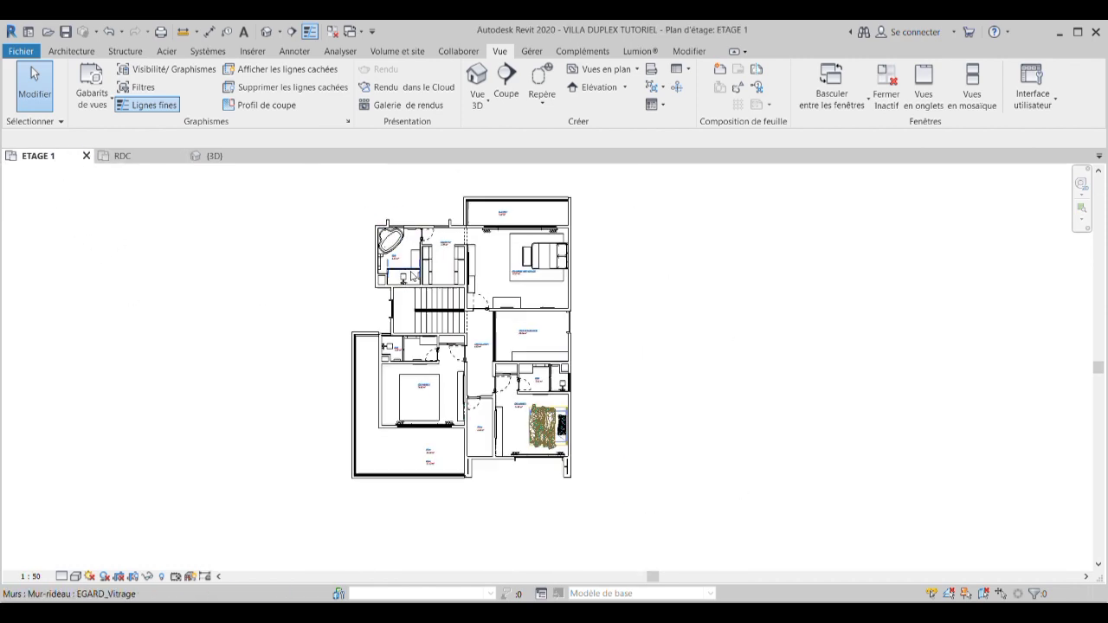
click(153, 156)
scroll(416, 389, up, 1)
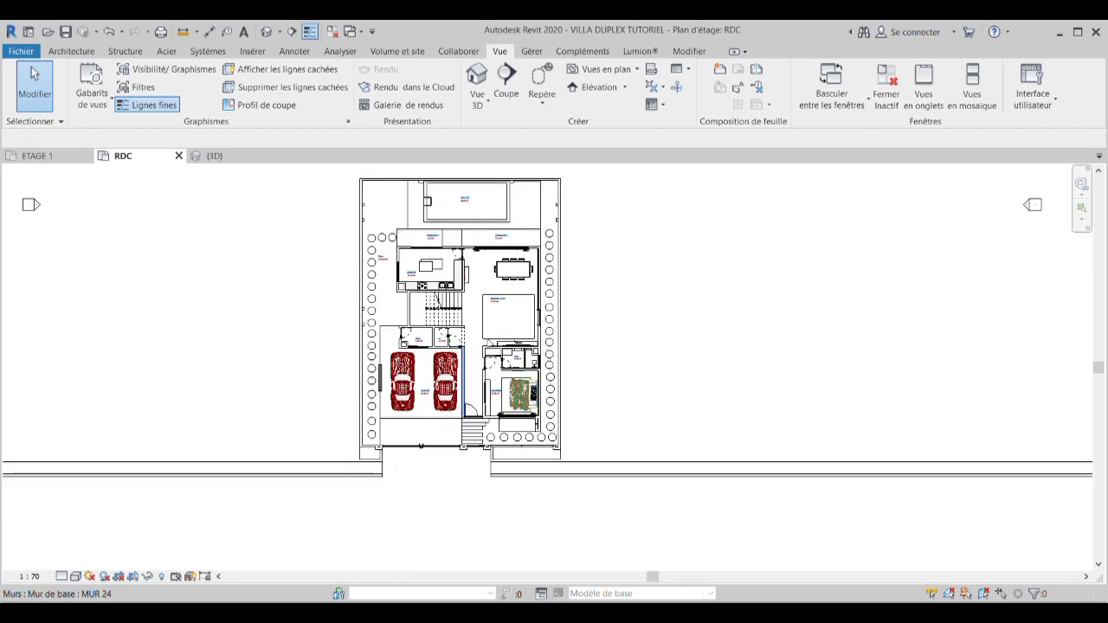
scroll(519, 286, up, 1)
scroll(388, 253, up, 1)
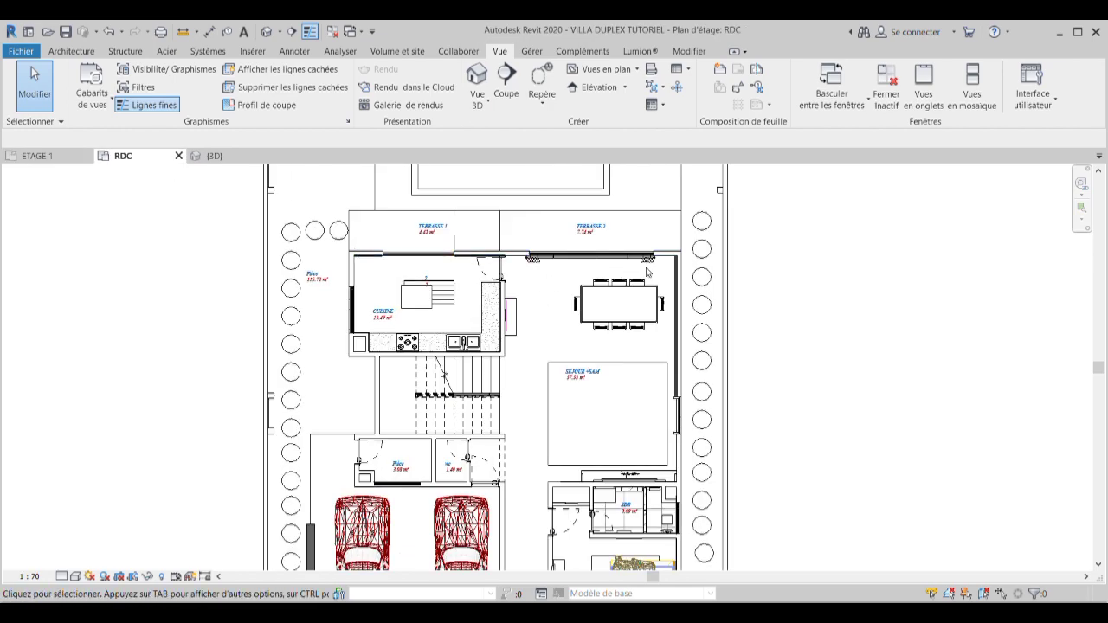
scroll(433, 241, down, 1)
scroll(433, 241, down, 1)
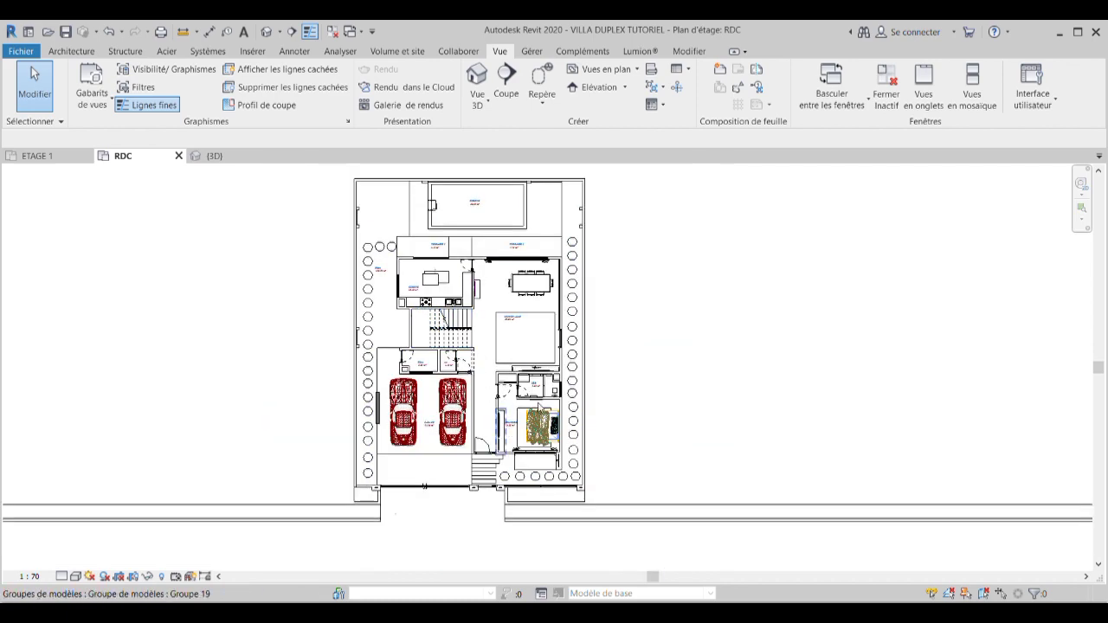
scroll(501, 418, up, 1)
scroll(506, 454, up, 1)
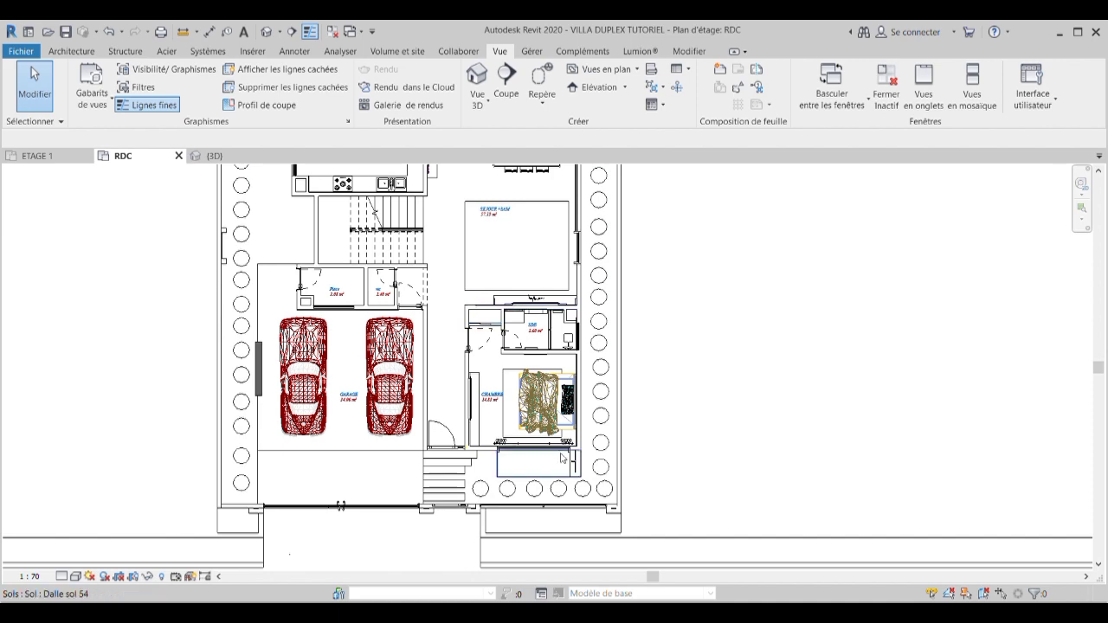
scroll(518, 465, down, 2)
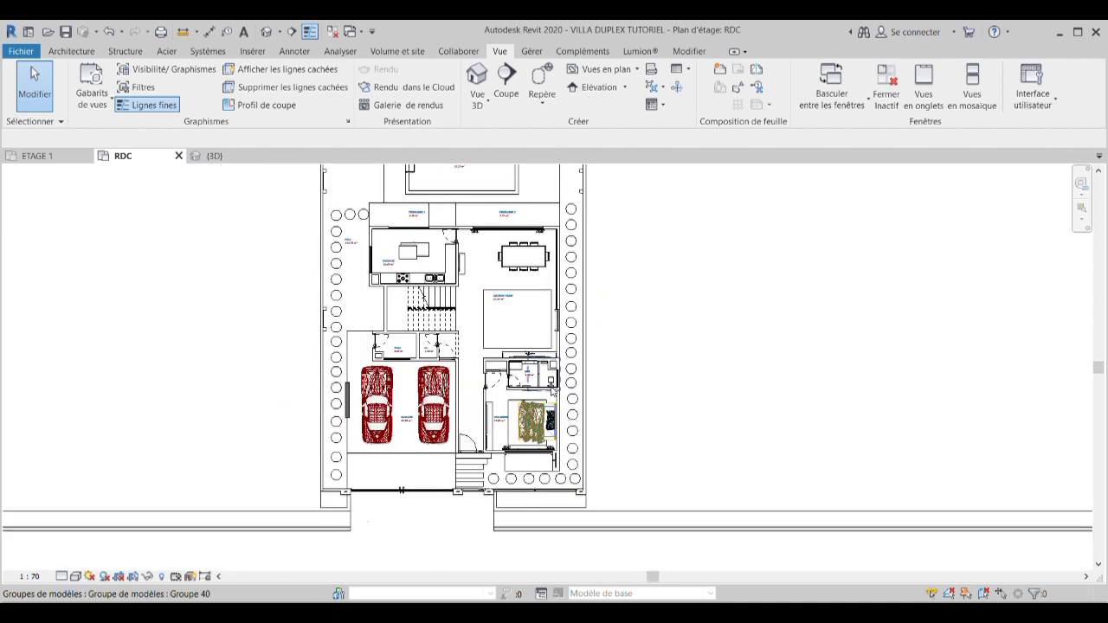
scroll(550, 404, up, 2)
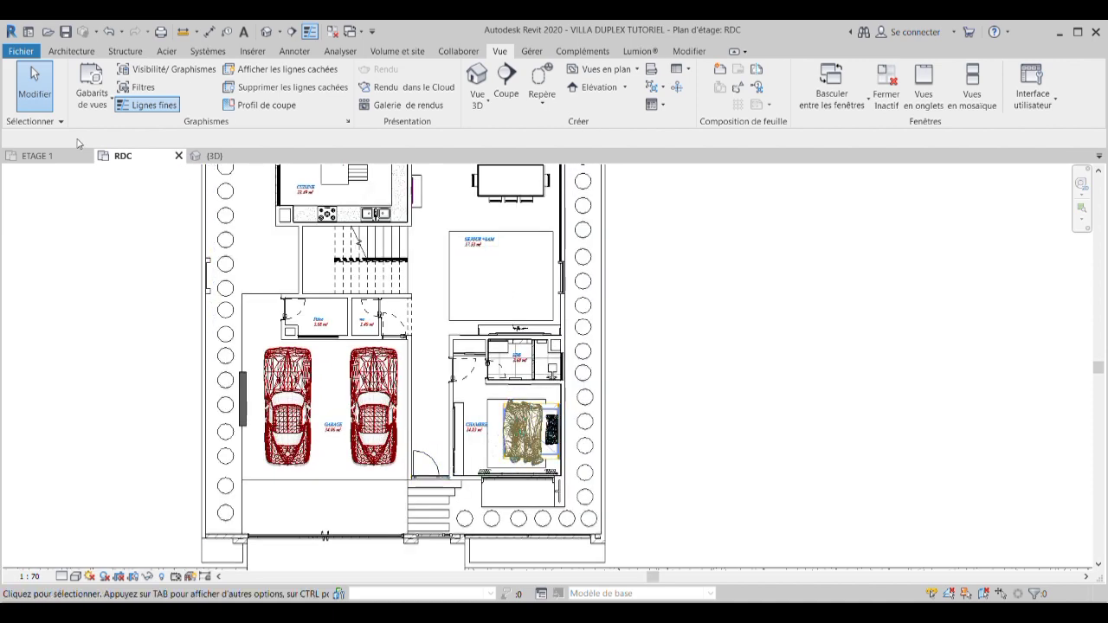
click(60, 156)
Zoom around the ETAGE 1 plan to review CHAMBRE 1, CHAMBRE 2 and the master bedroom.
scroll(433, 346, down, 1)
scroll(580, 409, up, 2)
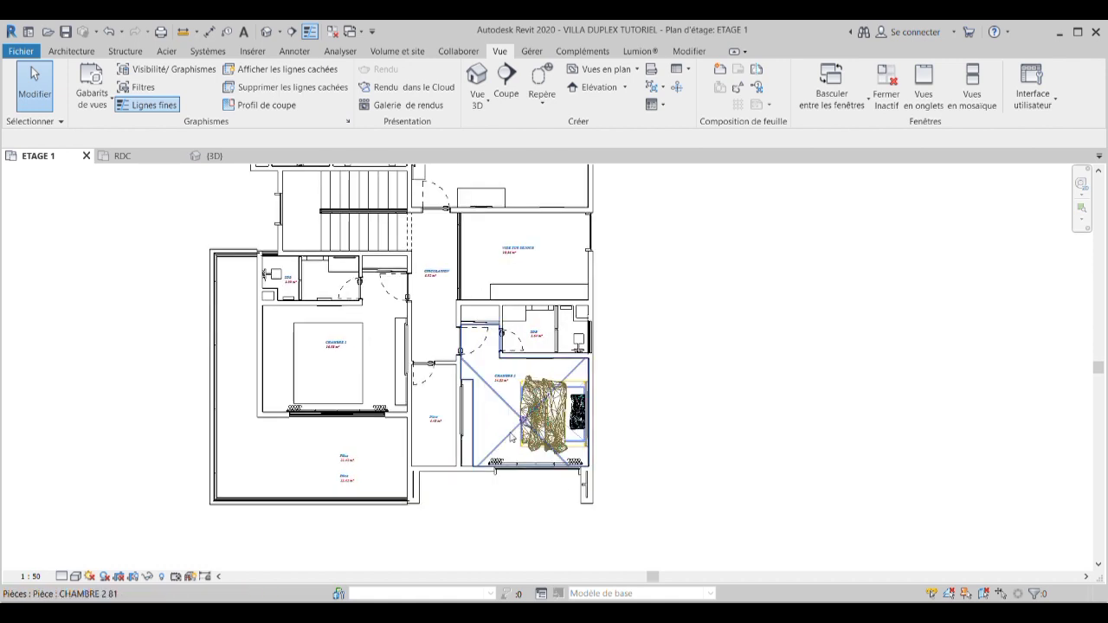
scroll(480, 331, down, 2)
scroll(439, 203, up, 1)
scroll(439, 202, up, 1)
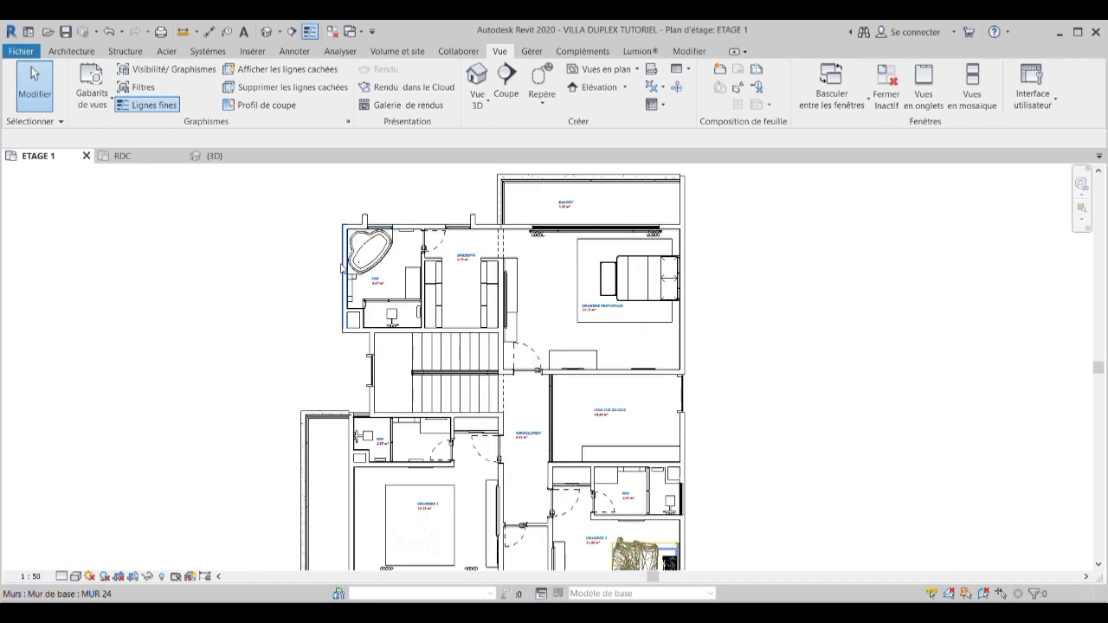
scroll(418, 263, up, 1)
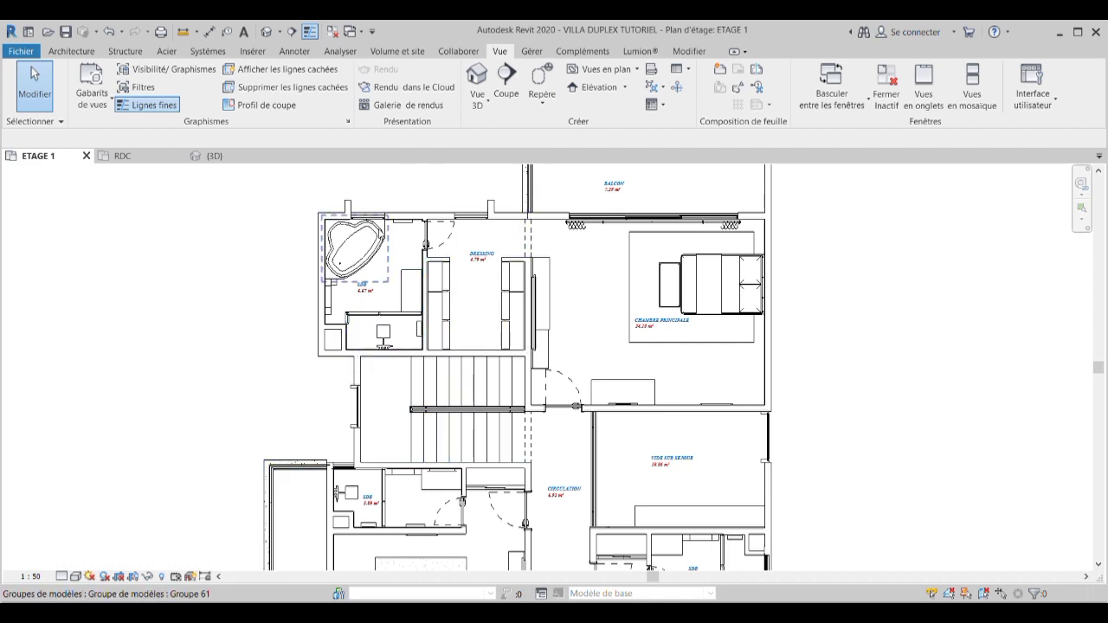
scroll(397, 244, down, 1)
scroll(400, 247, down, 1)
scroll(335, 325, up, 1)
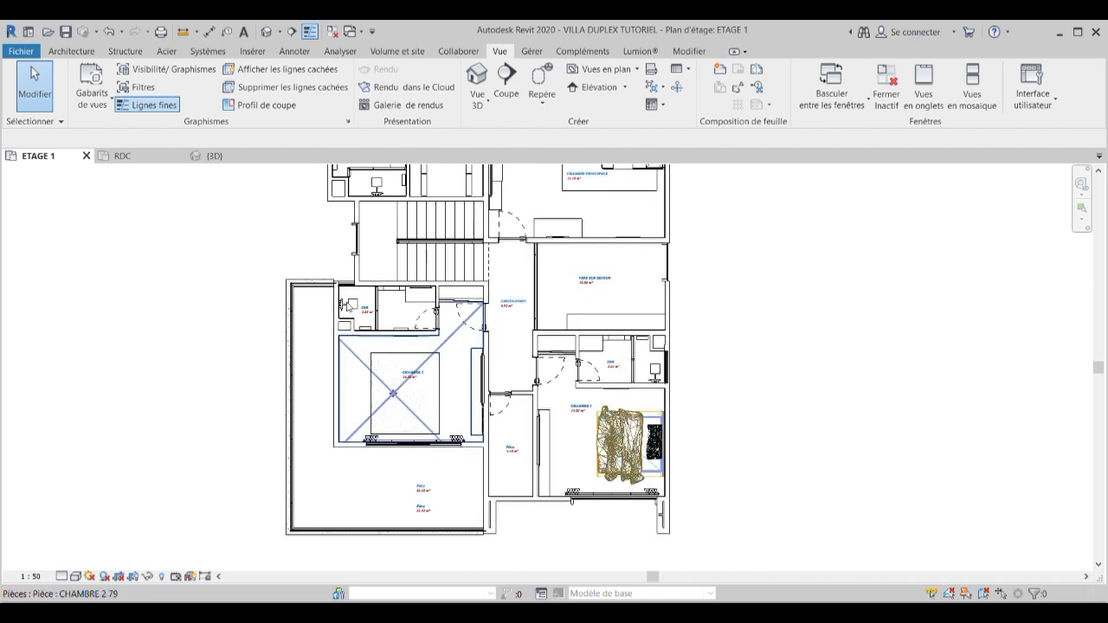
scroll(397, 450, down, 1)
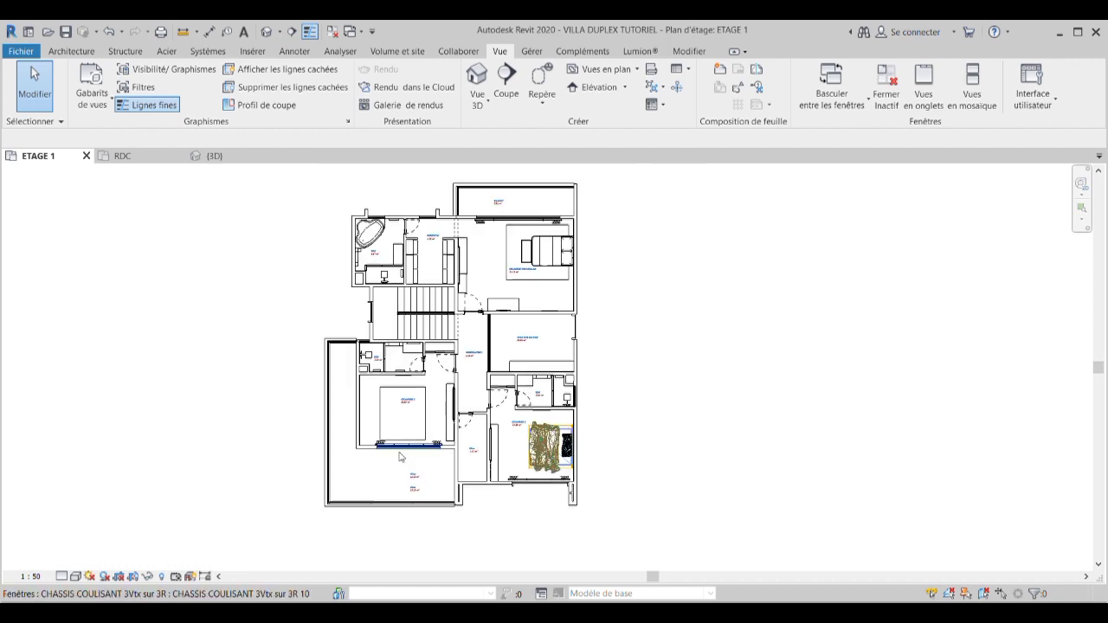
scroll(398, 450, up, 1)
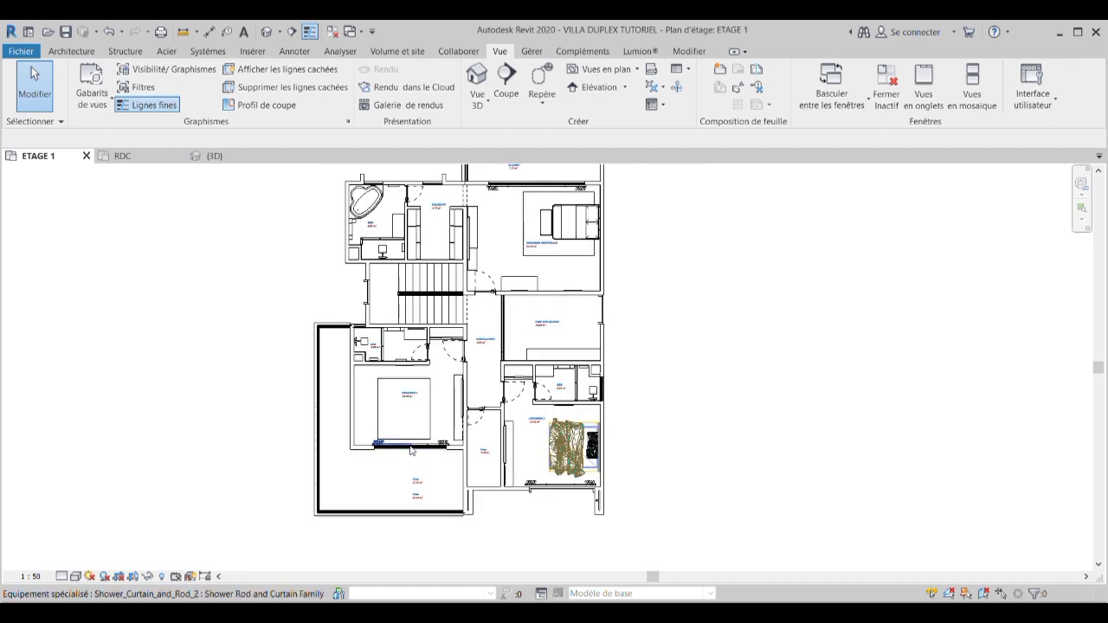
scroll(411, 449, up, 1)
scroll(410, 449, up, 1)
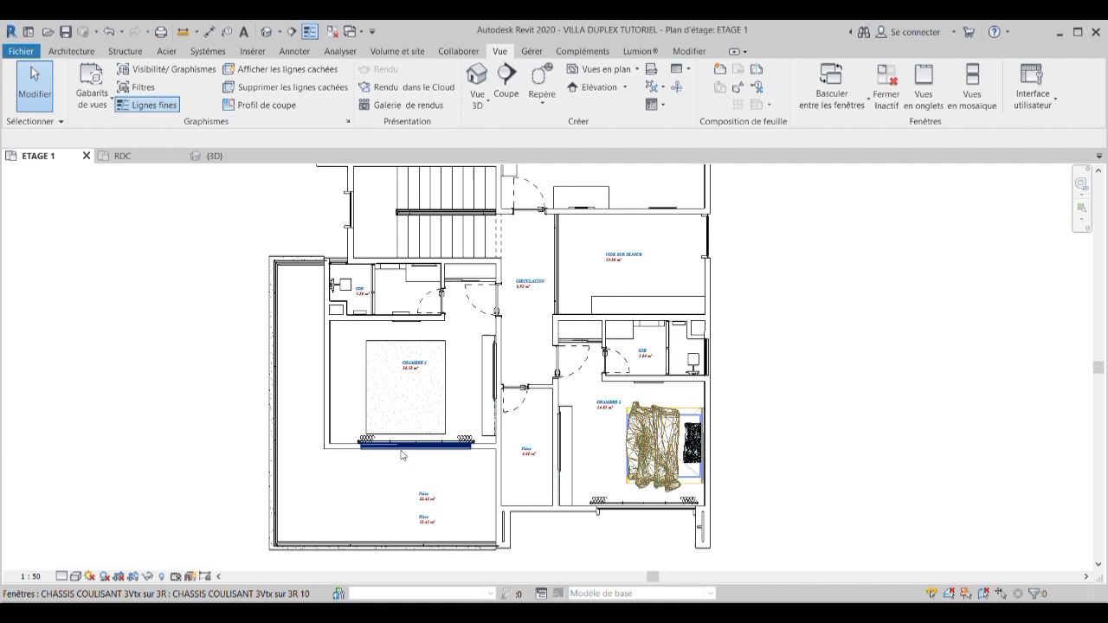
Select the bedroom's left wall, then the upper interior wall, to inspect their temporary dimensions.
click(327, 338)
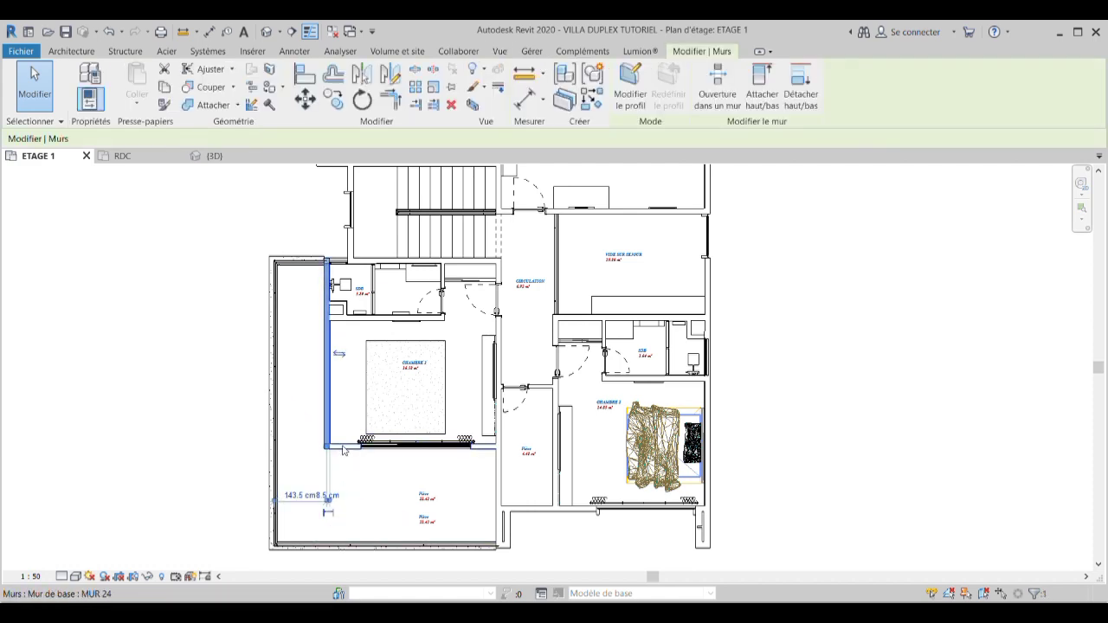
scroll(350, 467, down, 1)
scroll(329, 459, down, 1)
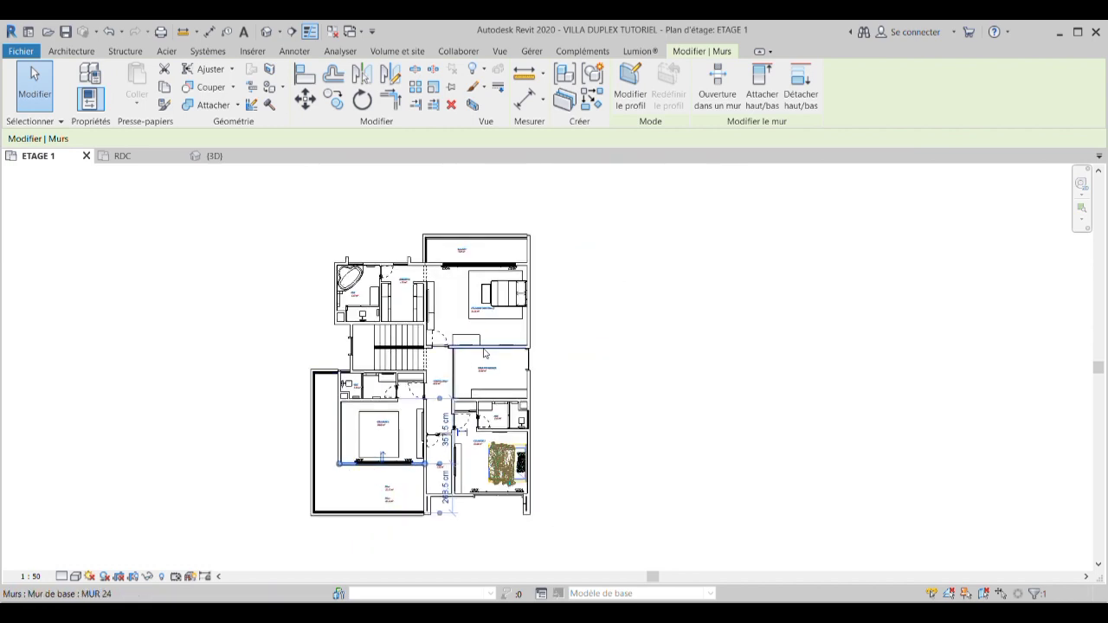
scroll(489, 350, up, 1)
scroll(489, 350, up, 1)
click(486, 353)
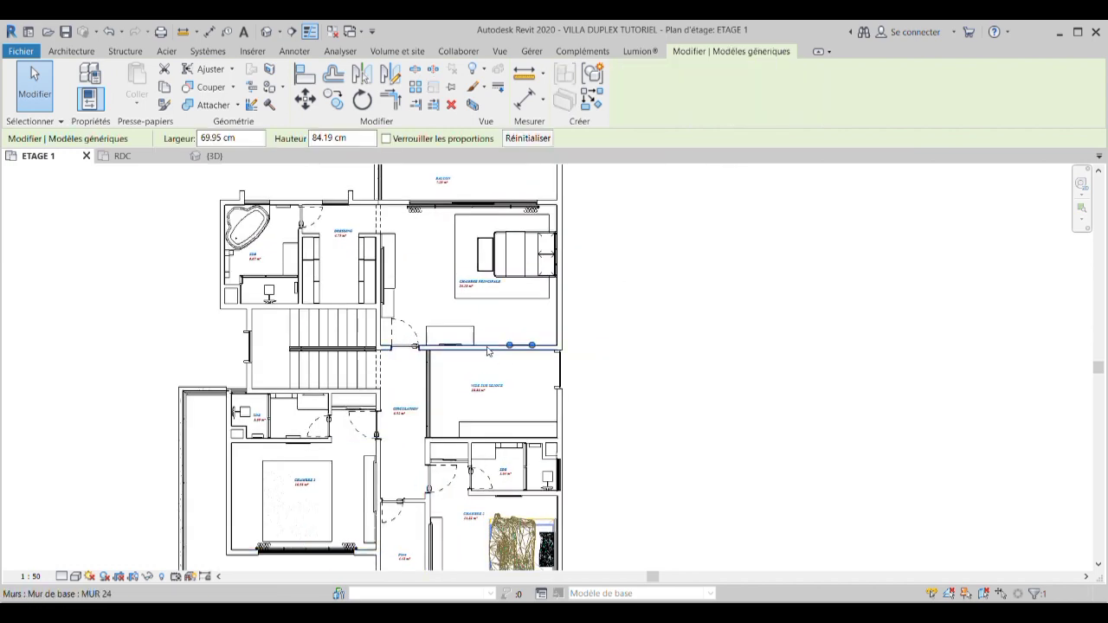
click(487, 346)
scroll(500, 327, down, 2)
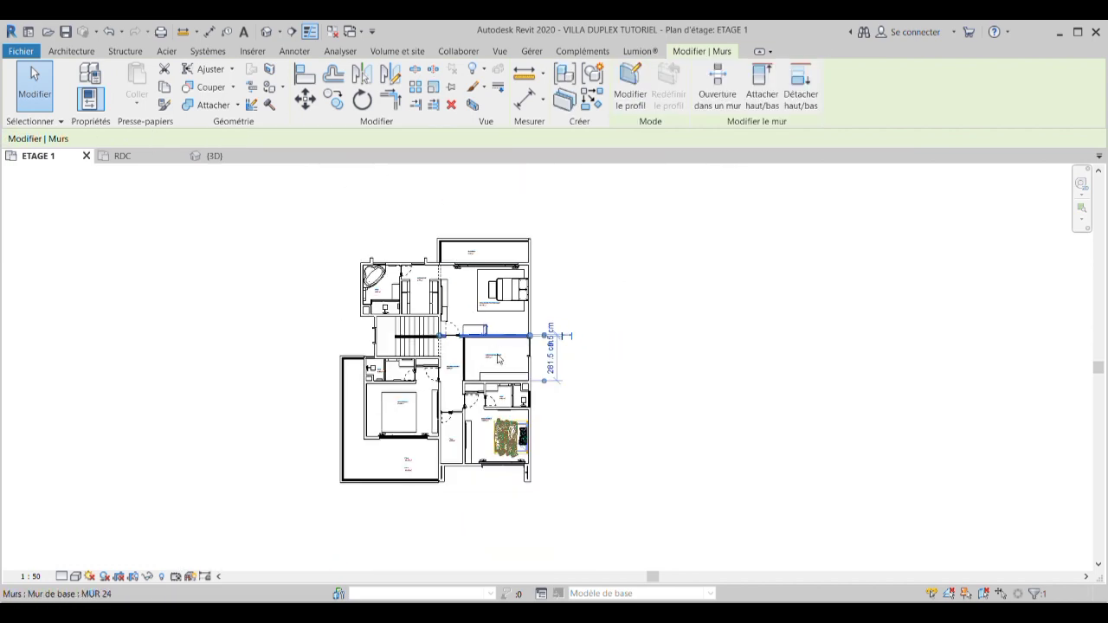
scroll(445, 433, up, 1)
scroll(437, 434, up, 1)
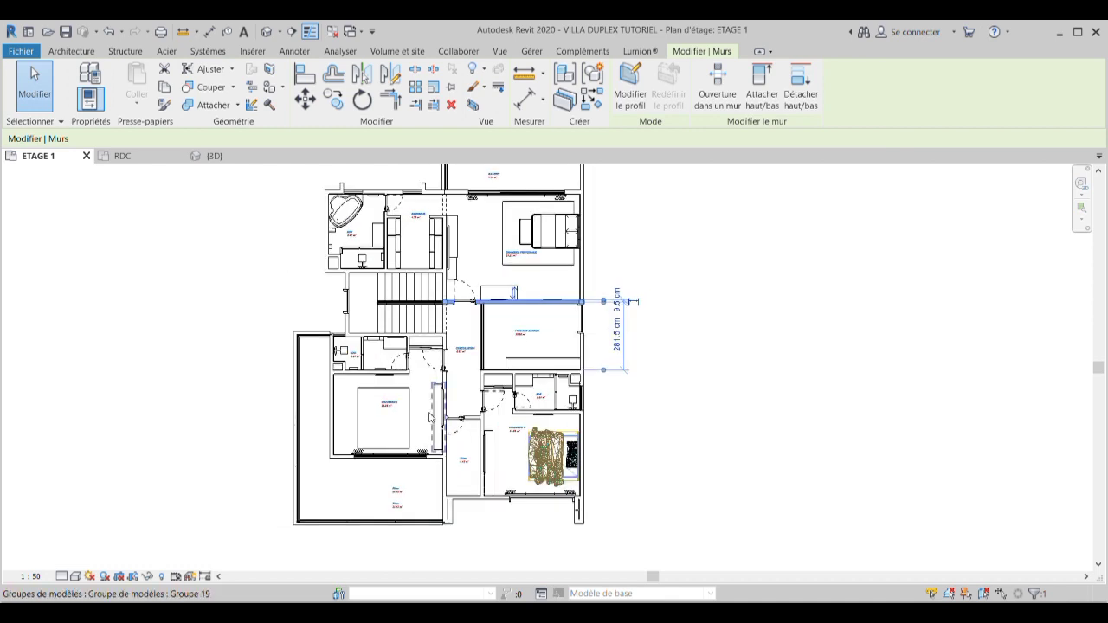
scroll(424, 439, down, 1)
scroll(462, 398, up, 1)
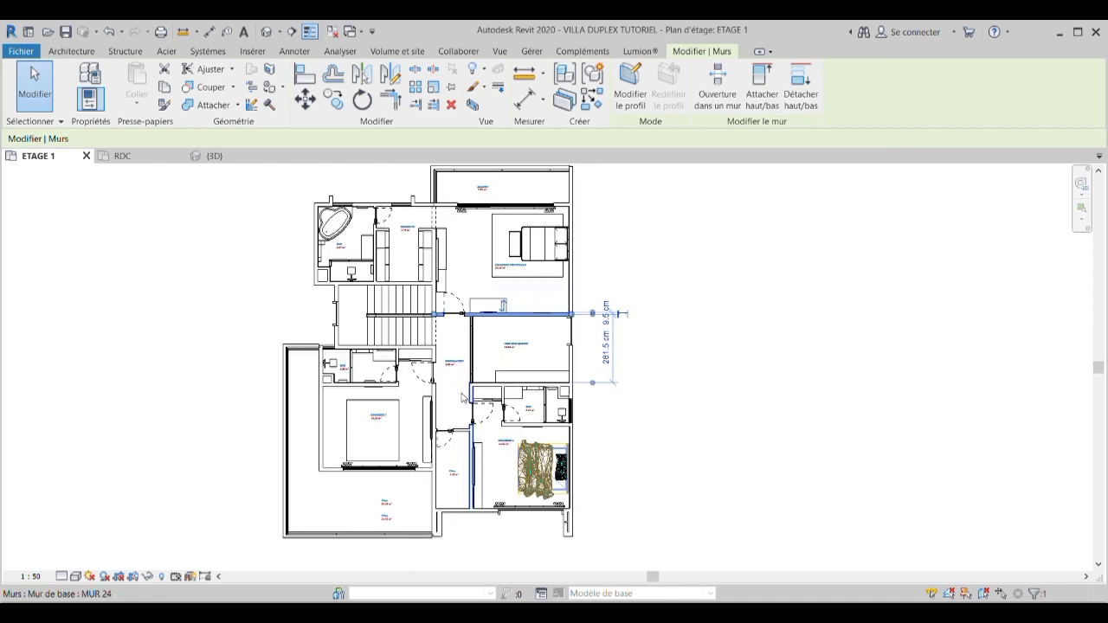
scroll(534, 294, up, 1)
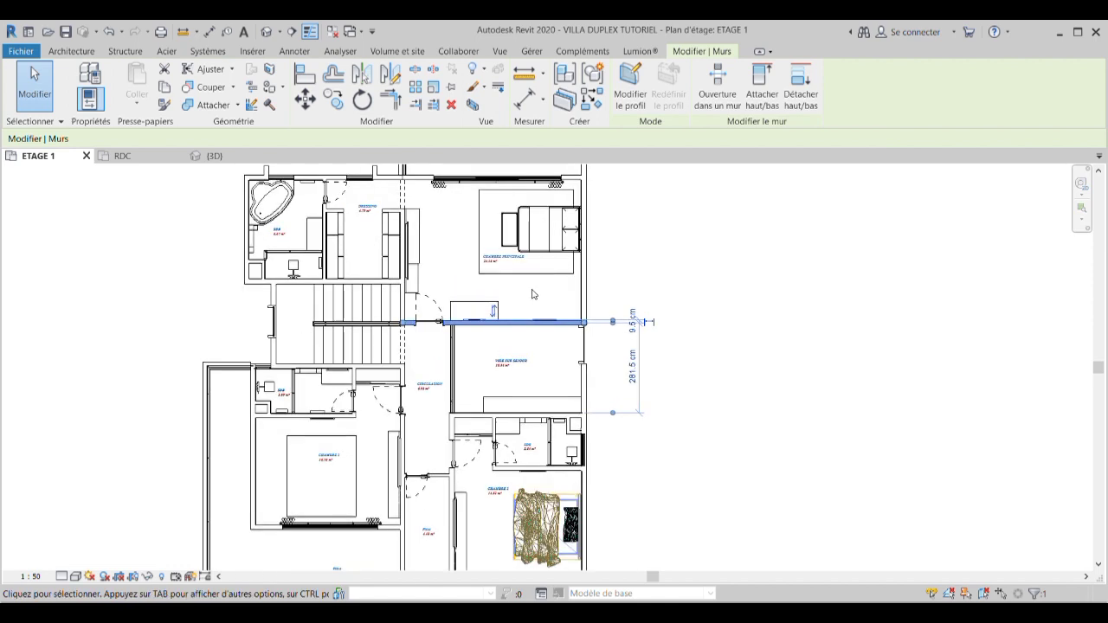
scroll(533, 294, up, 1)
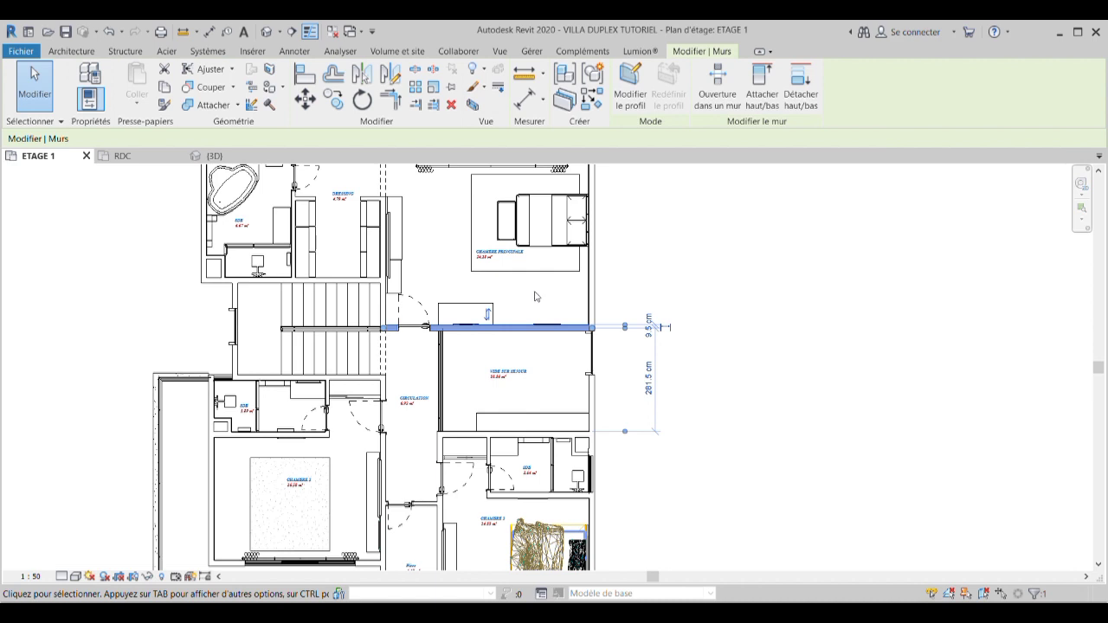
scroll(543, 294, down, 1)
scroll(537, 297, down, 1)
scroll(528, 300, up, 1)
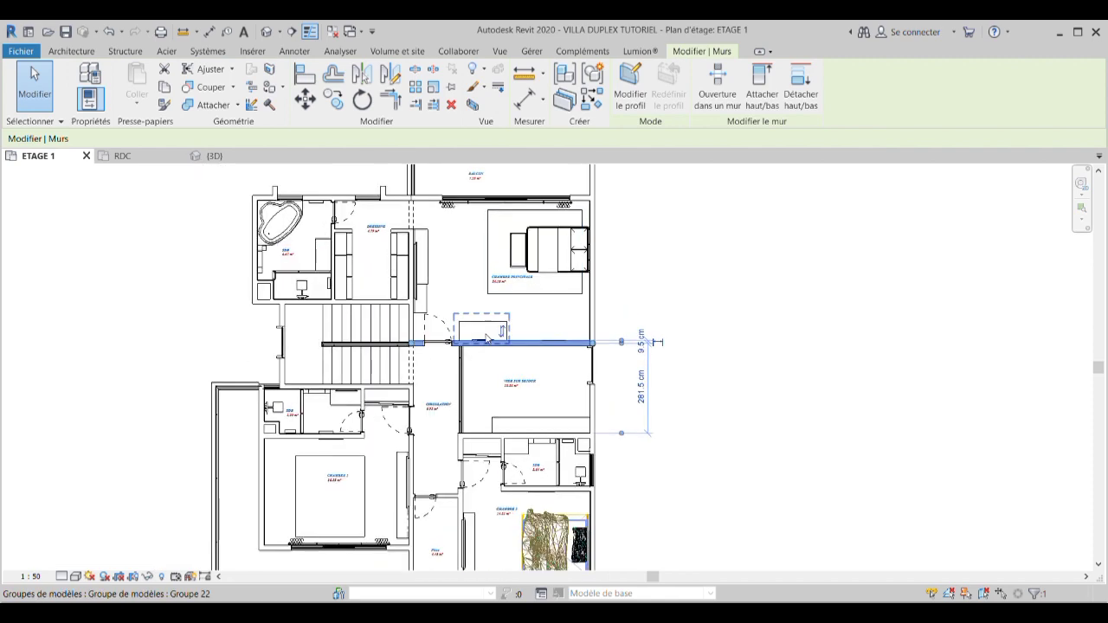
scroll(521, 303, down, 1)
scroll(495, 214, up, 1)
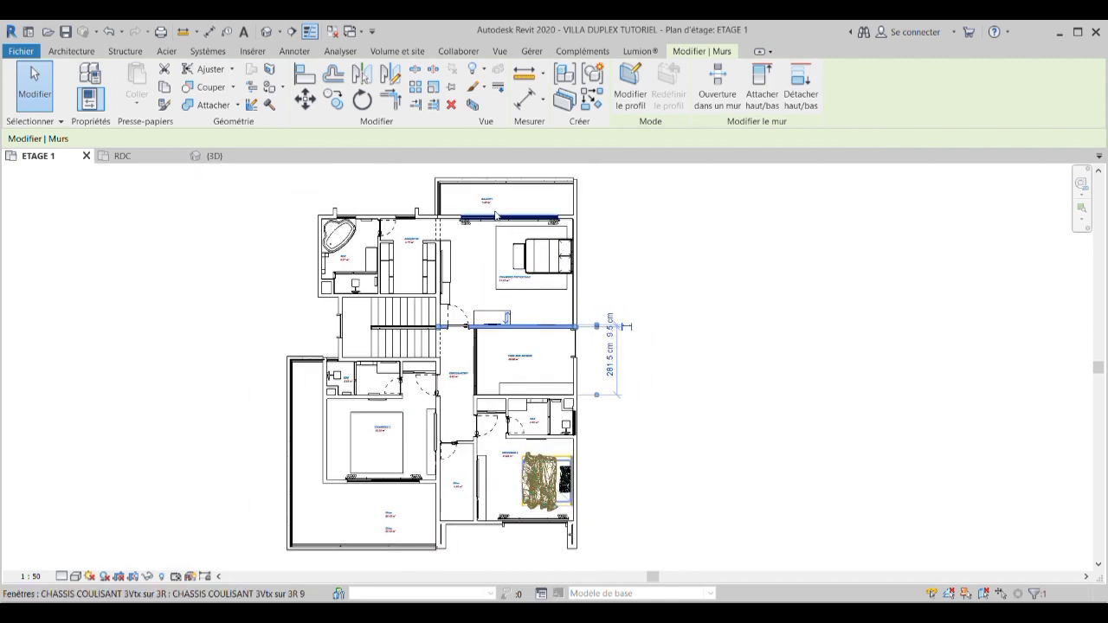
scroll(495, 214, up, 1)
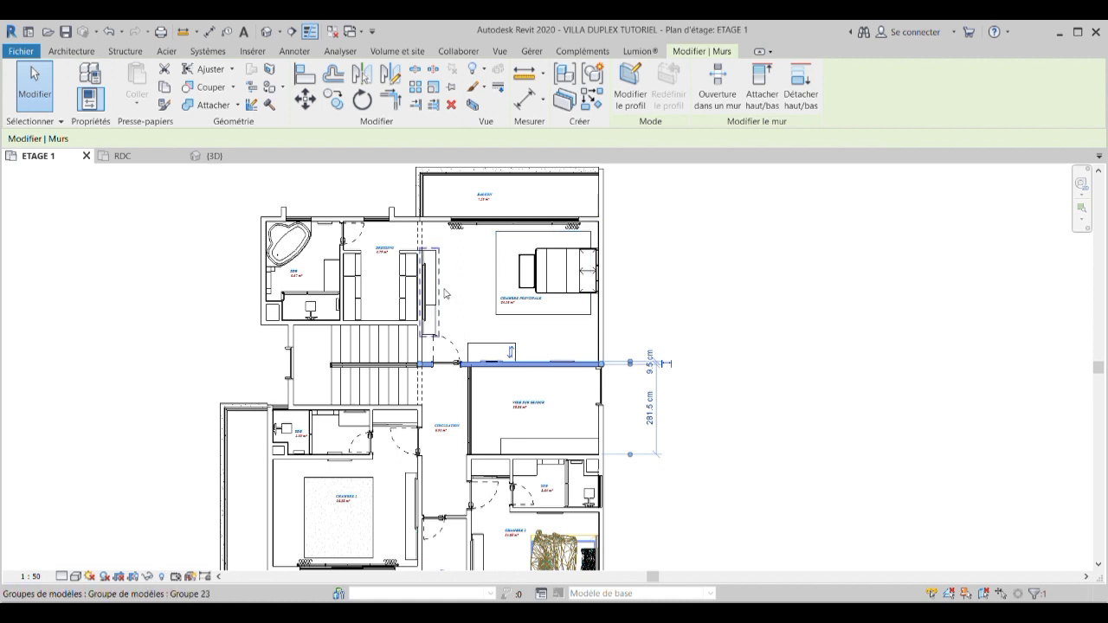
scroll(490, 252, down, 1)
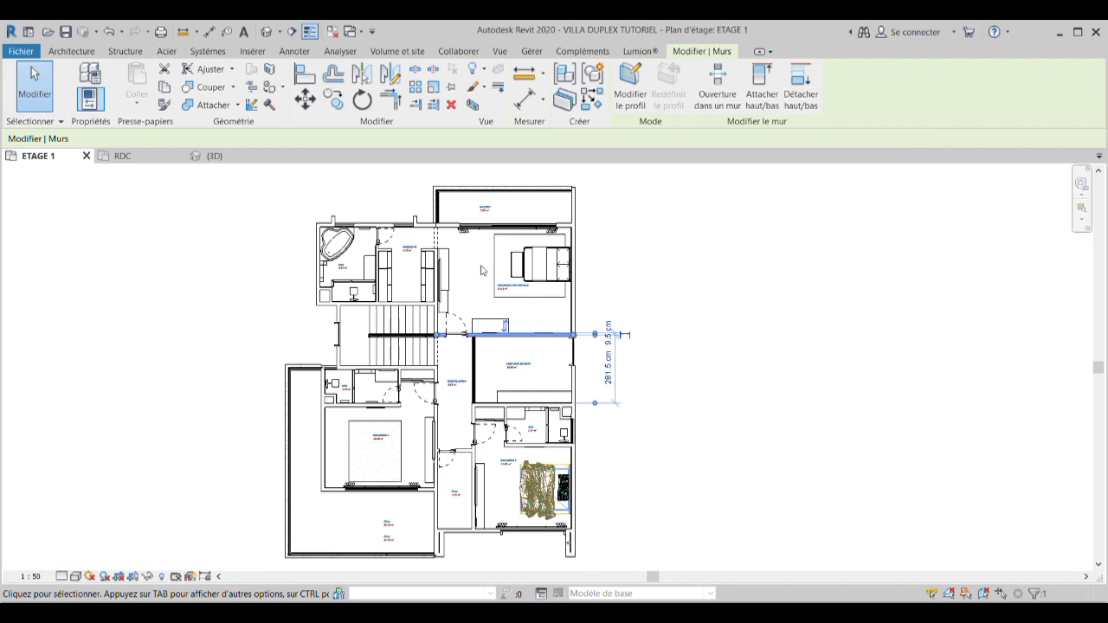
scroll(346, 498, up, 1)
scroll(351, 506, up, 1)
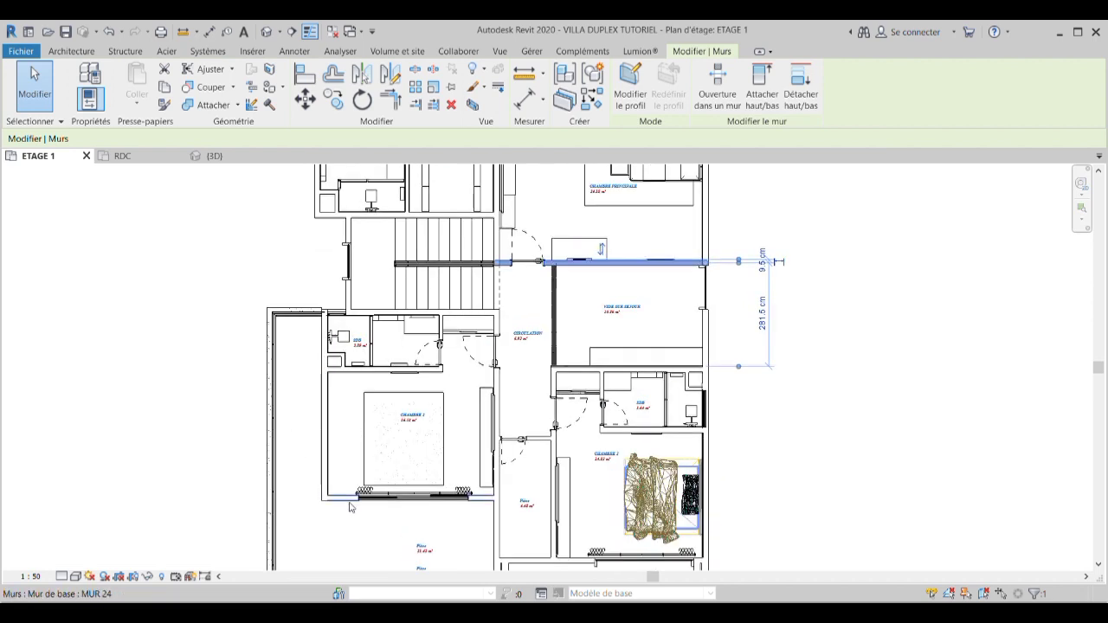
scroll(351, 507, down, 1)
scroll(457, 410, down, 1)
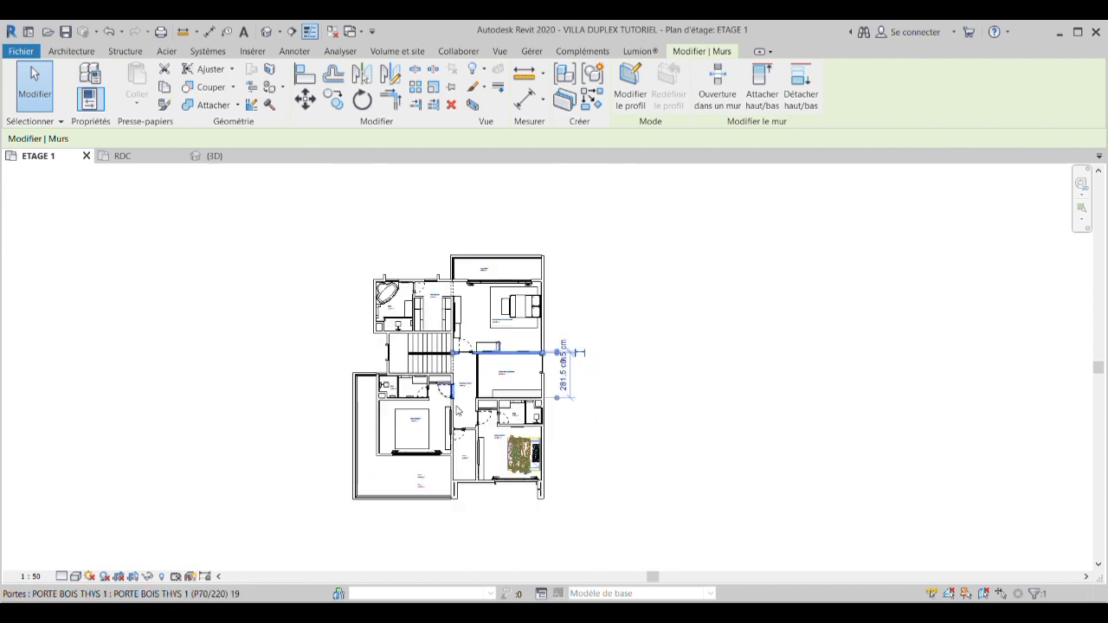
scroll(457, 410, up, 1)
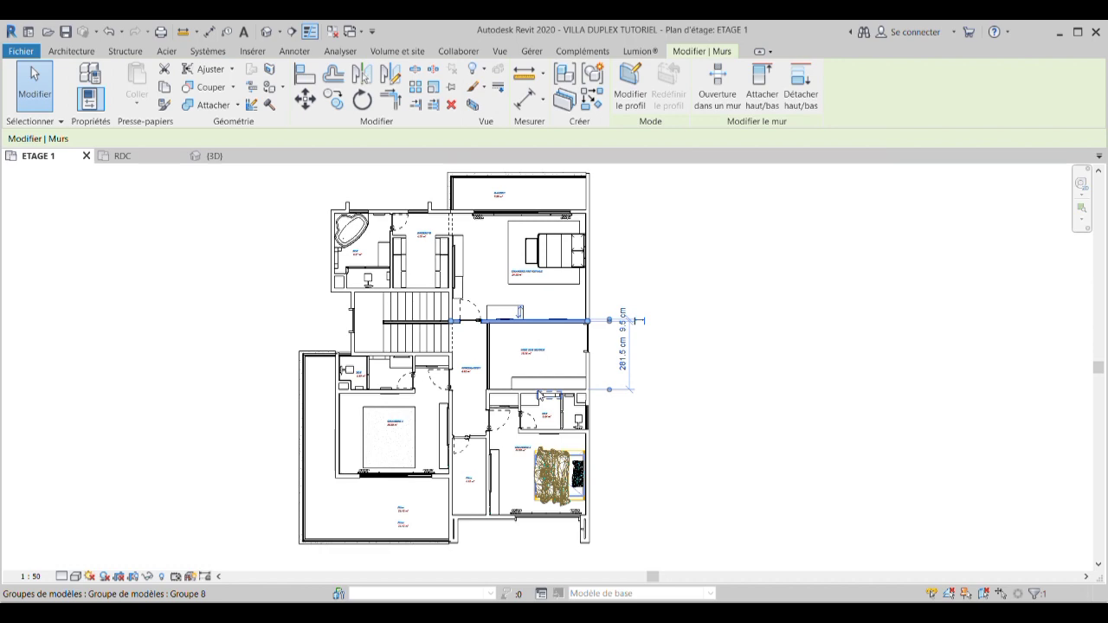
click(123, 156)
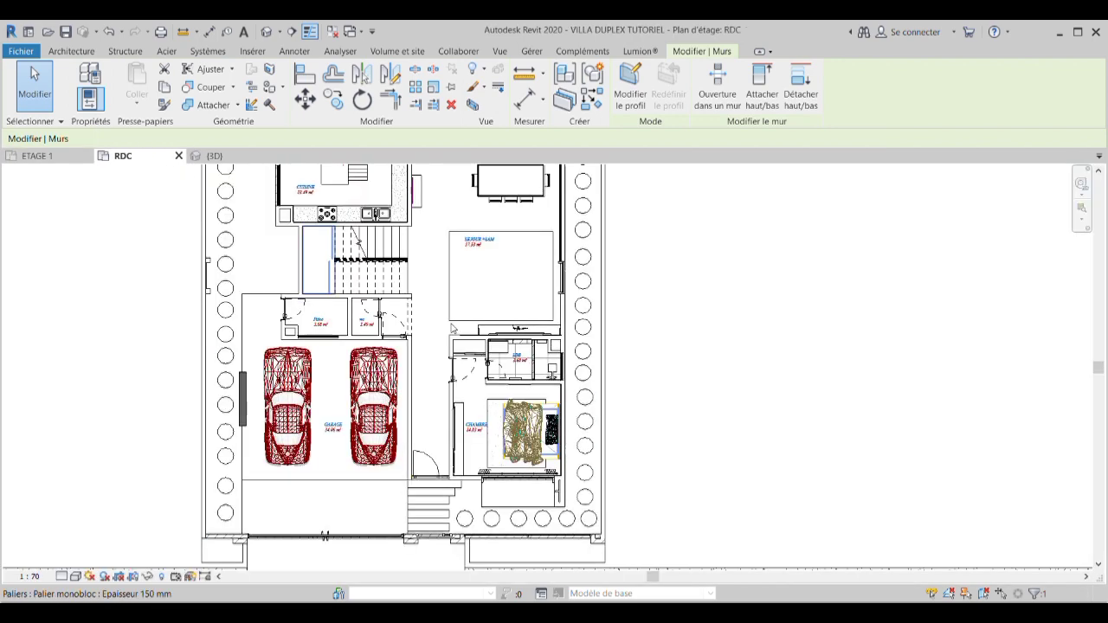
scroll(496, 421, down, 2)
scroll(497, 423, down, 1)
scroll(606, 381, up, 1)
scroll(678, 381, up, 1)
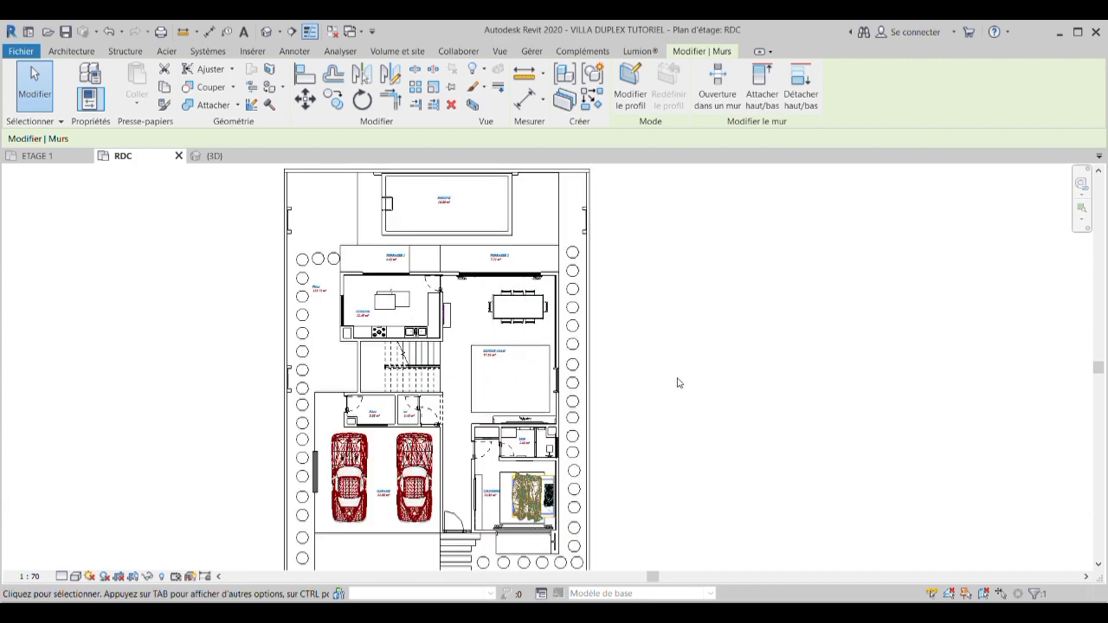
scroll(631, 282, down, 1)
scroll(644, 346, up, 1)
scroll(663, 407, up, 1)
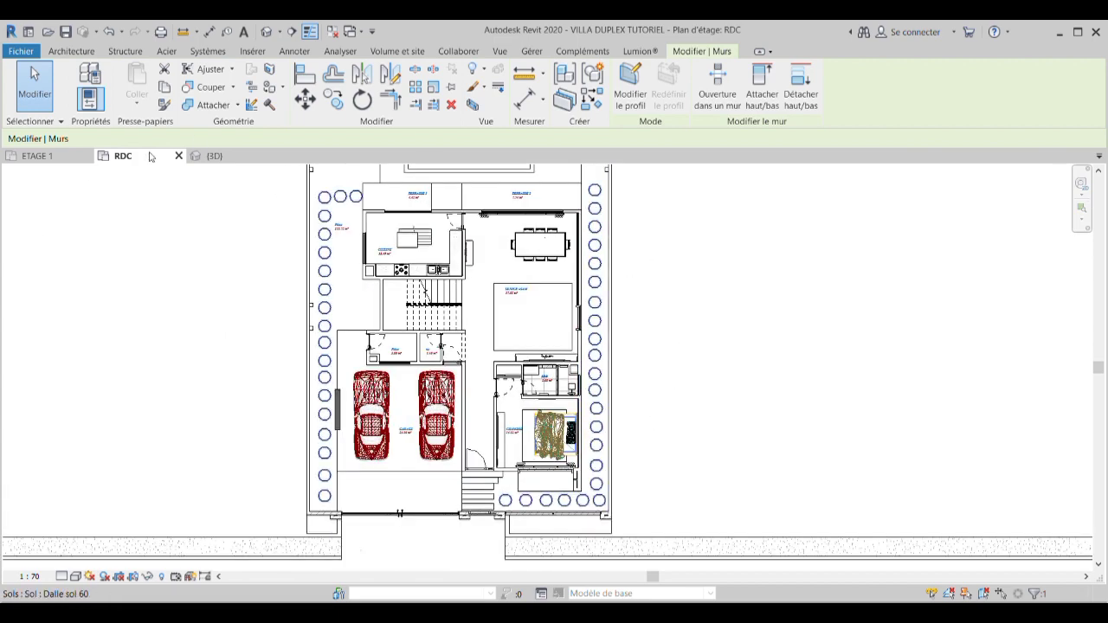
click(39, 156)
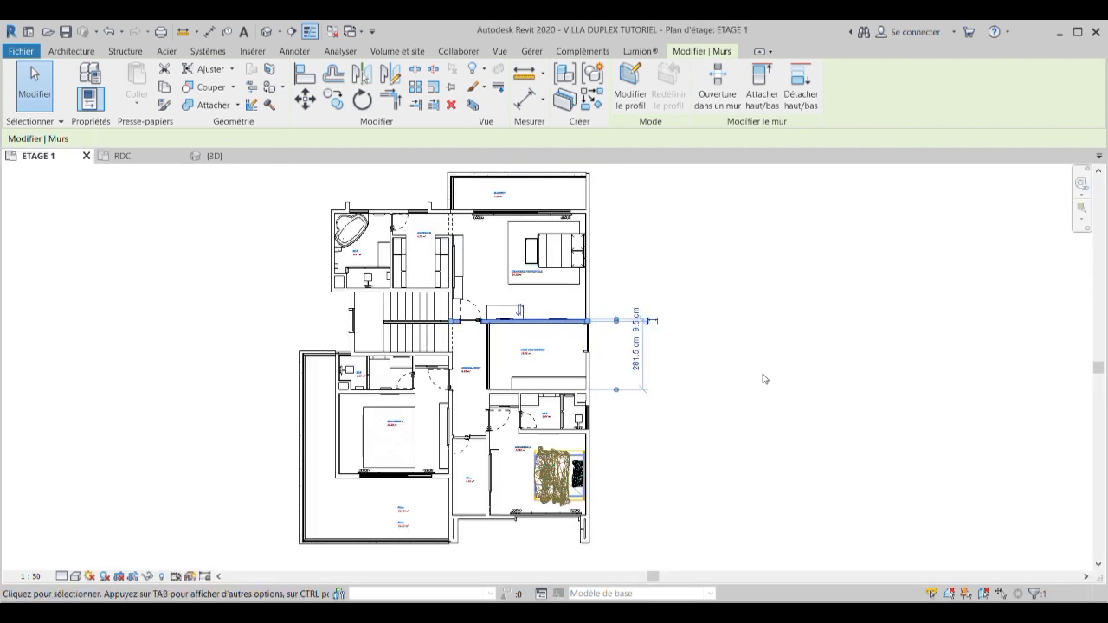
Clear the wall selection with Esc and zoom around the lower-right bedroom and its bathroom.
key(Escape)
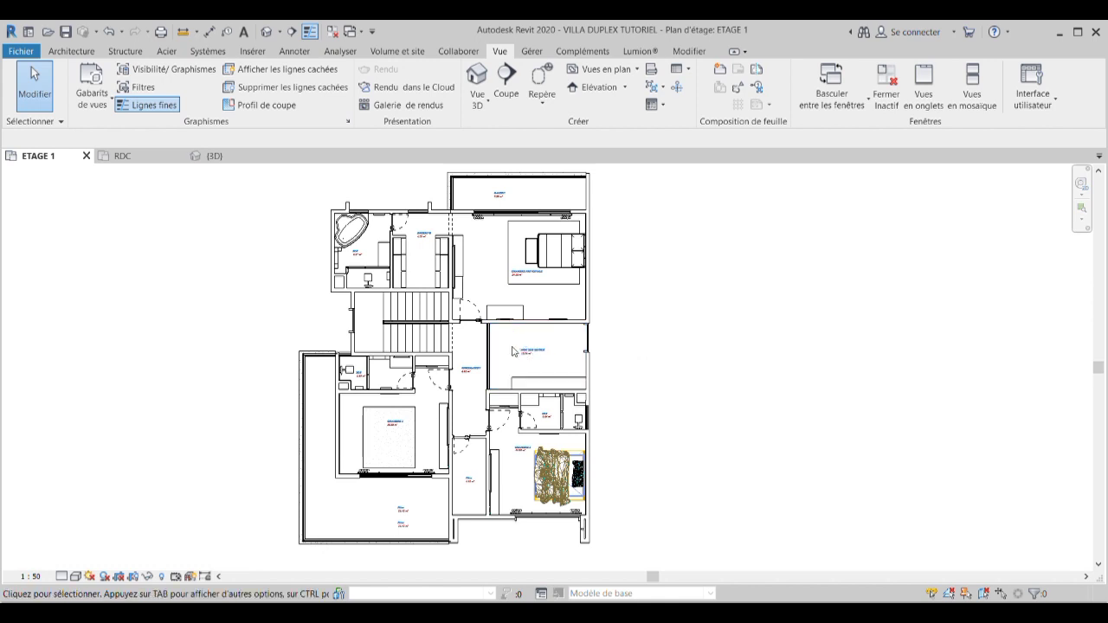
scroll(548, 363, down, 1)
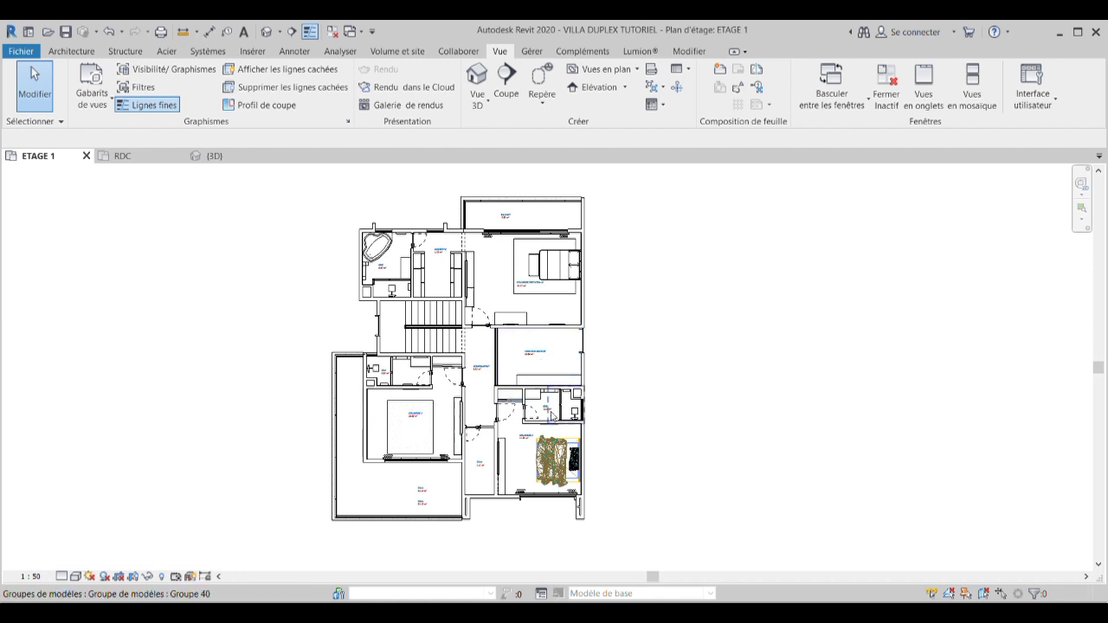
scroll(551, 416, down, 1)
scroll(558, 442, up, 1)
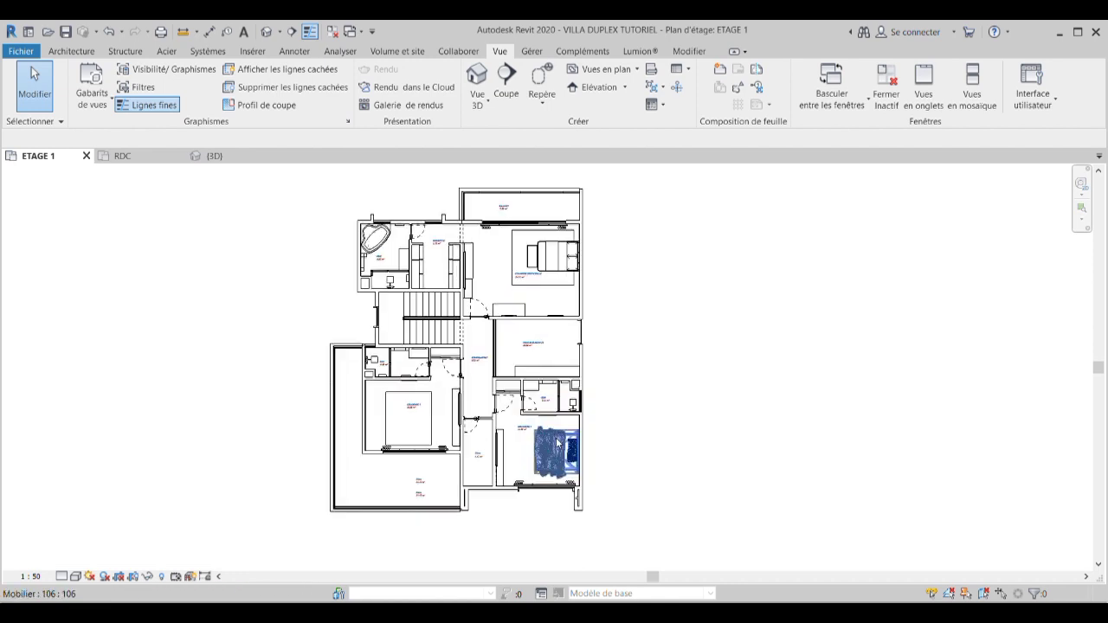
scroll(517, 387, down, 1)
scroll(513, 397, up, 1)
scroll(509, 404, down, 1)
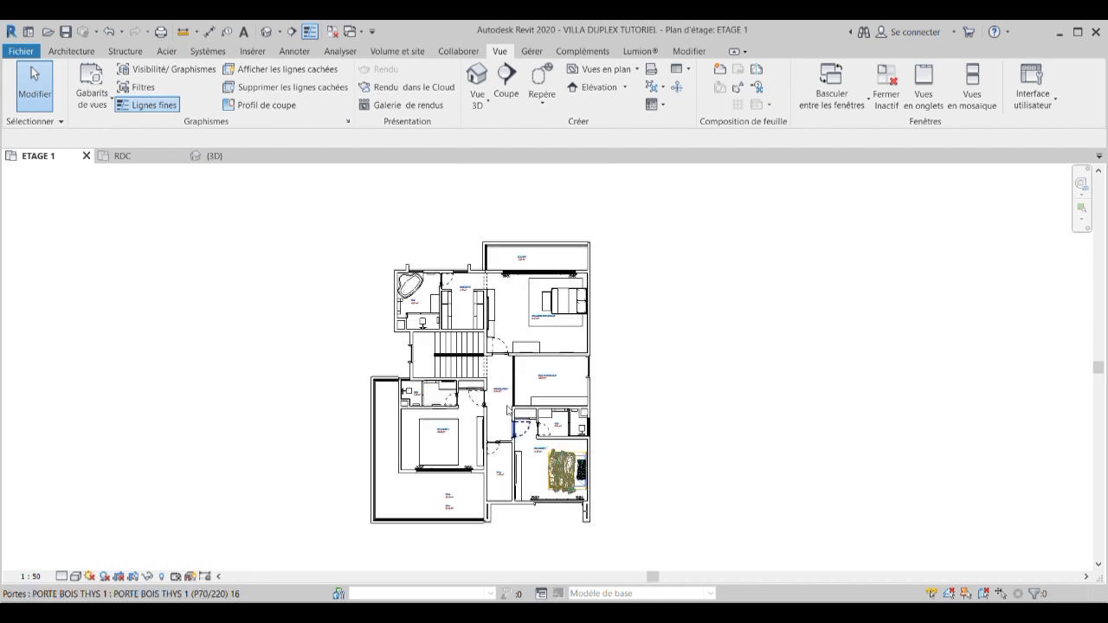
scroll(505, 410, up, 1)
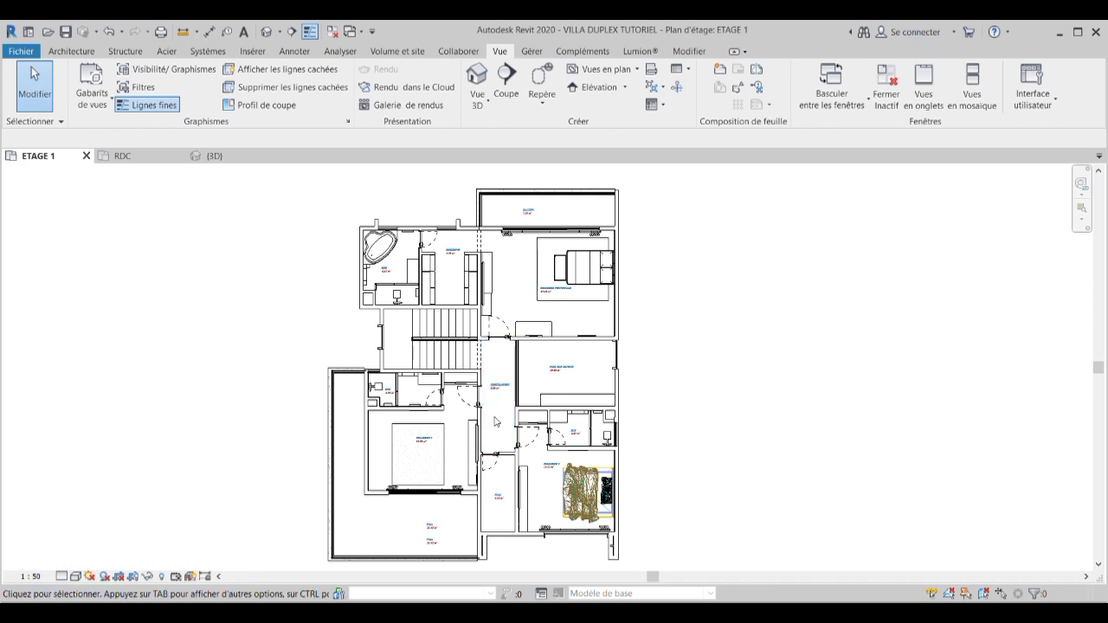
Switch to the RDC plan and zoom around the two-car garage, staircase and ground-floor bedroom.
click(163, 157)
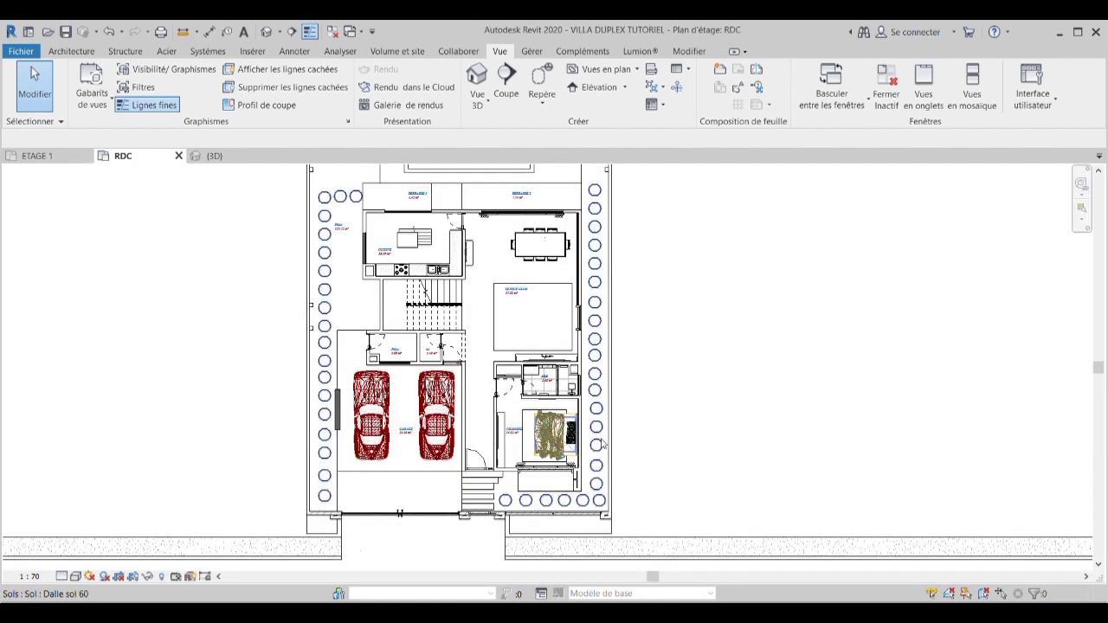
scroll(612, 468, down, 1)
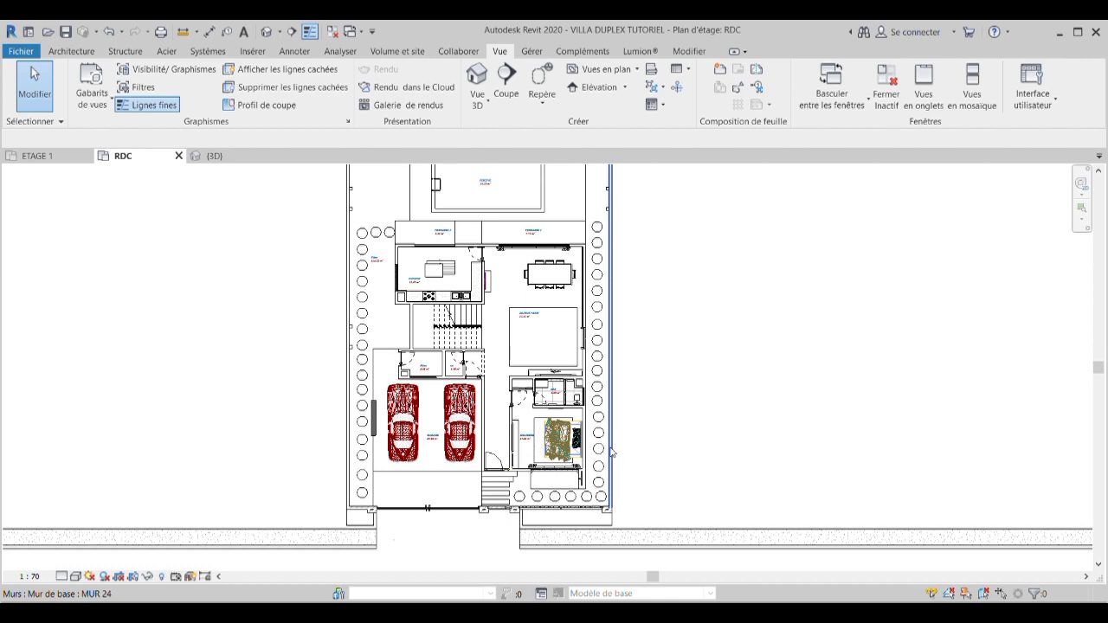
scroll(400, 303, up, 1)
scroll(400, 303, up, 1)
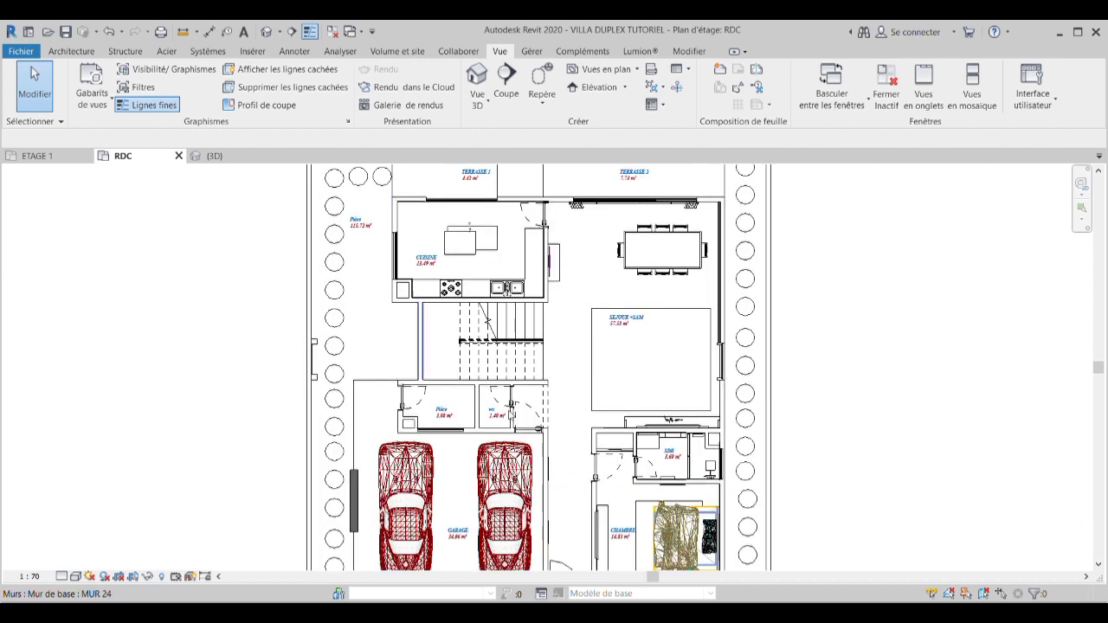
scroll(489, 322, down, 1)
scroll(489, 322, down, 1)
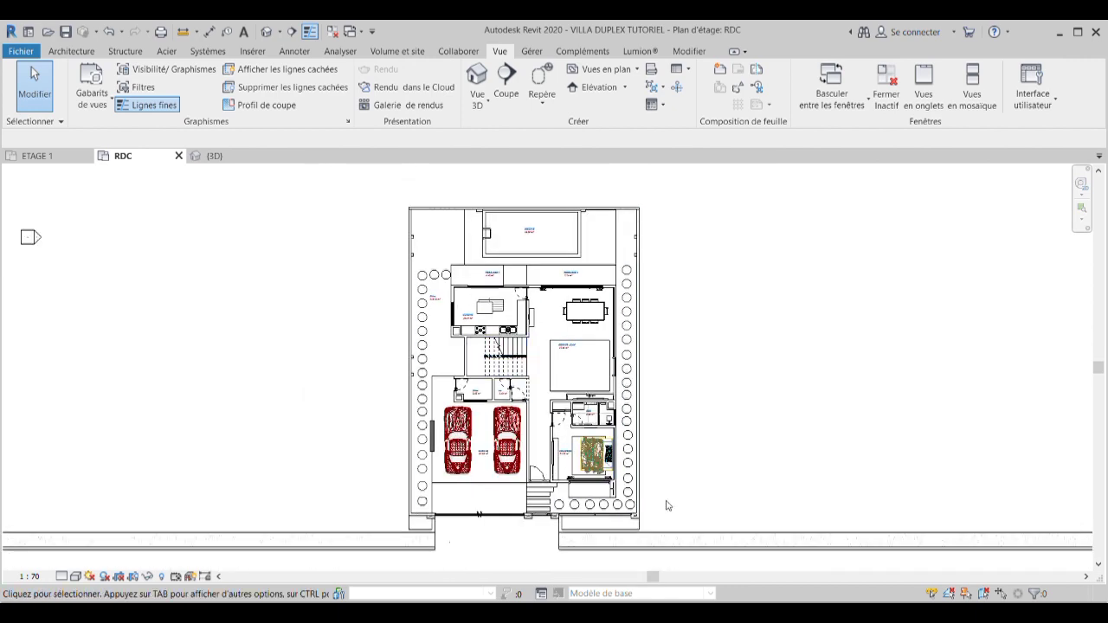
scroll(667, 505, up, 2)
scroll(673, 481, down, 1)
scroll(669, 505, down, 1)
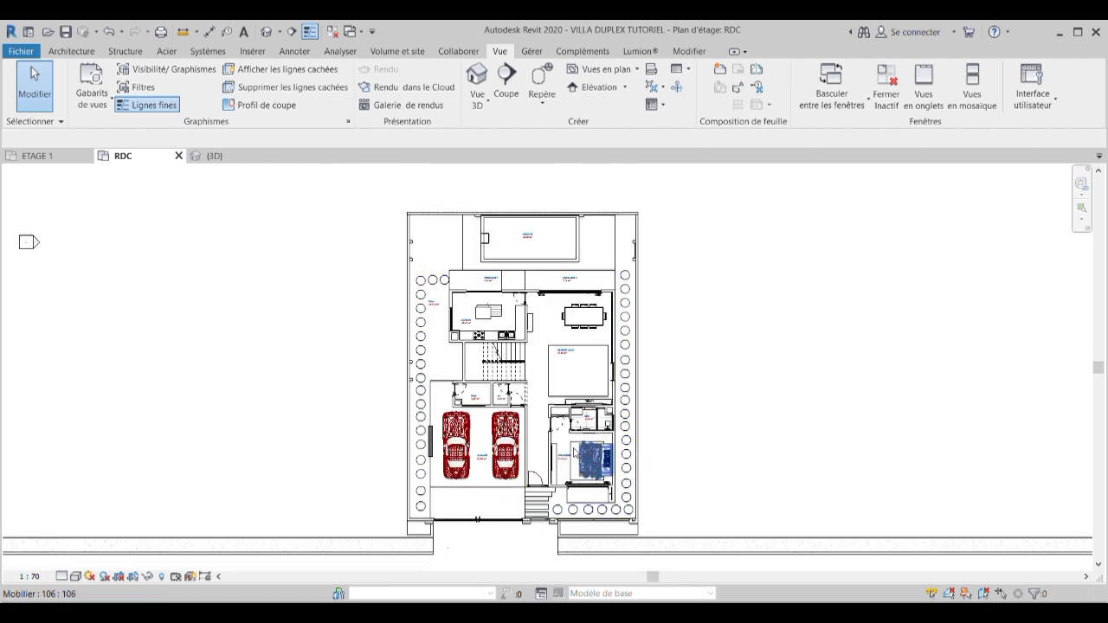
scroll(573, 452, up, 1)
scroll(711, 456, down, 1)
scroll(731, 446, up, 1)
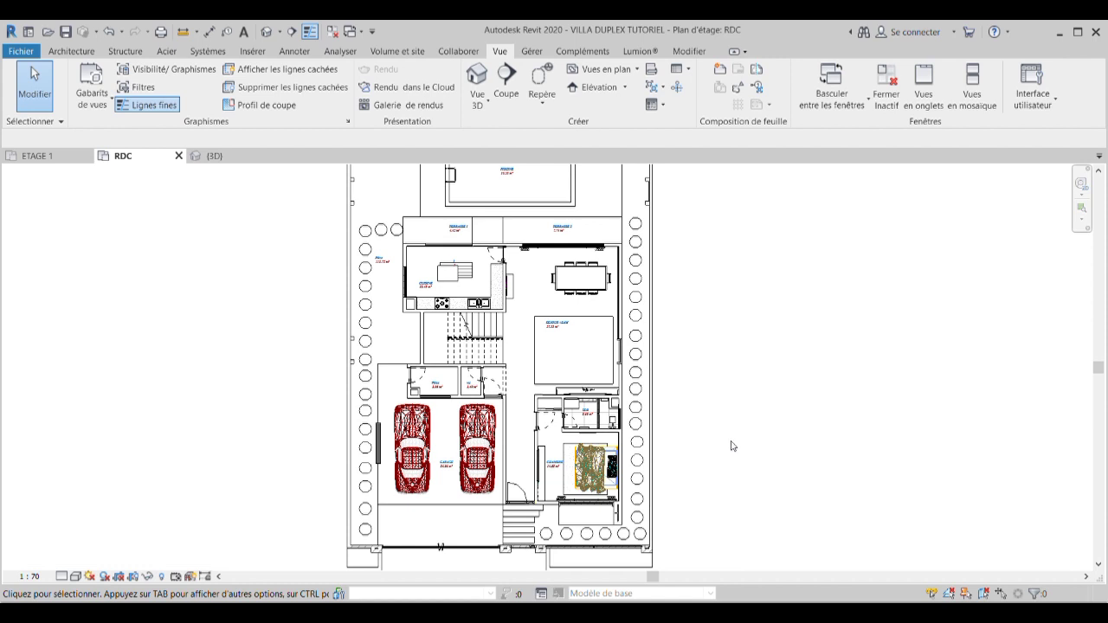
scroll(701, 410, down, 1)
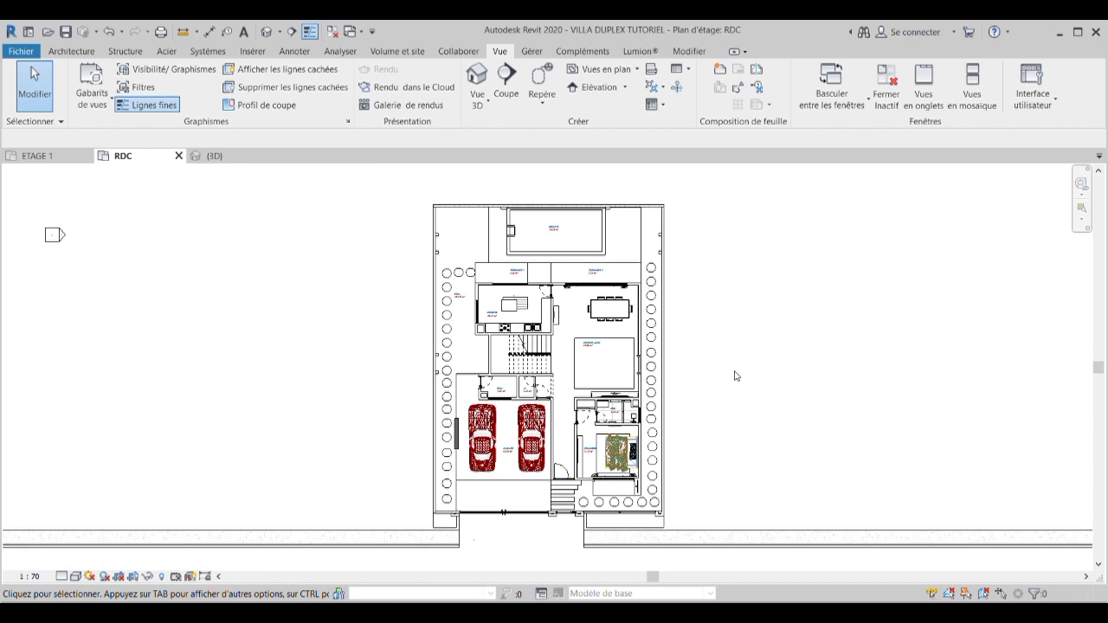
scroll(748, 368, up, 1)
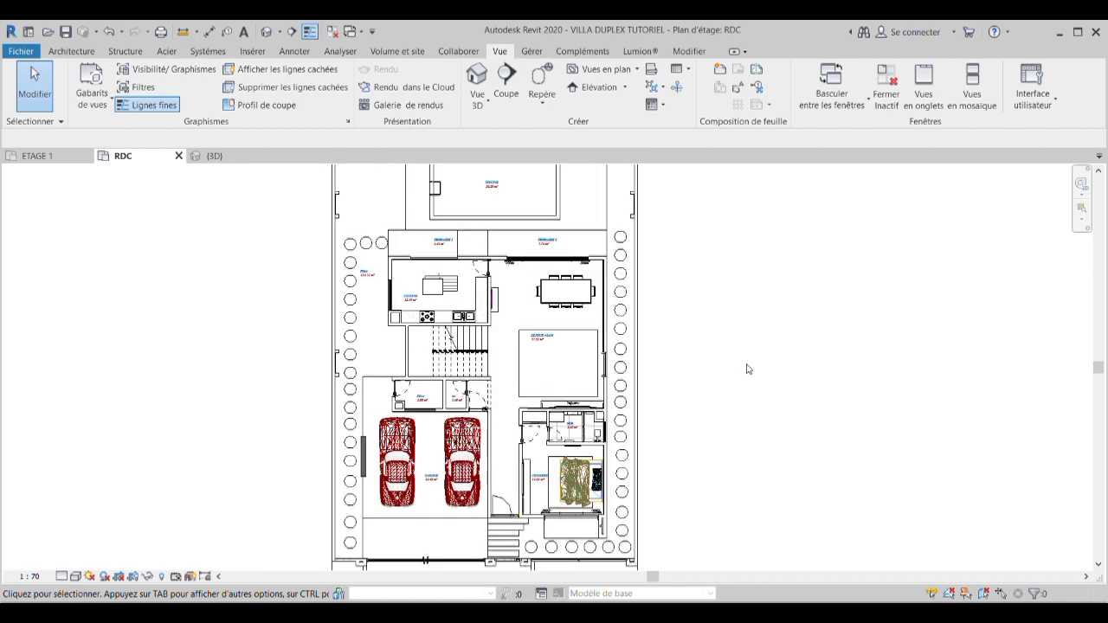